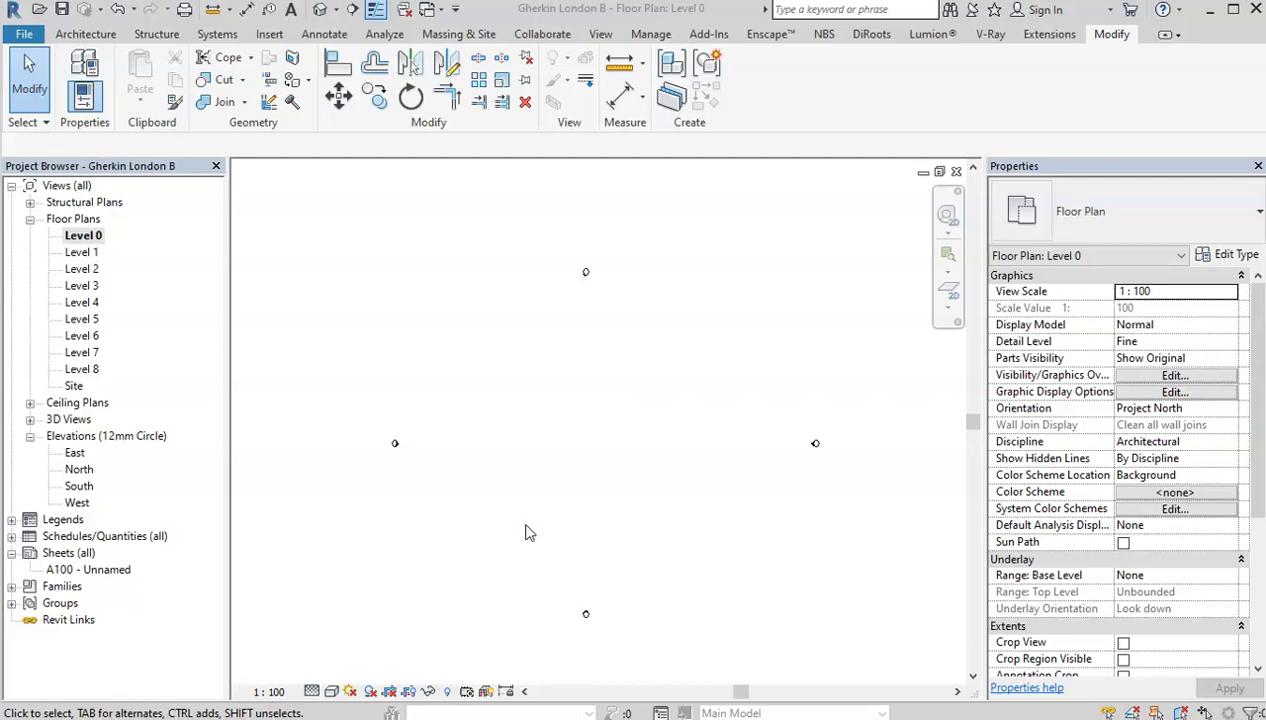
# Step: Consult the Gherkin London reference photos and the building's diameter and height information in the browser, and return to Revit
pyautogui.hotkey('alt', 'Tab')
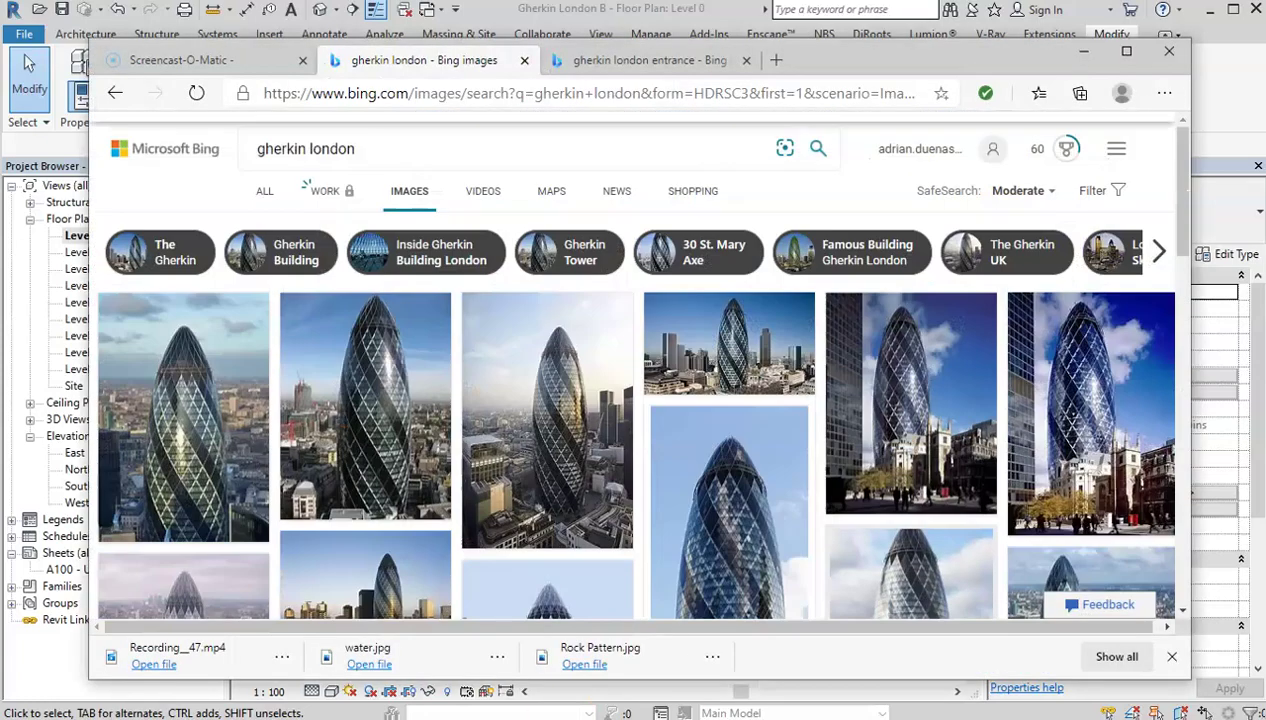
pyautogui.hotkey('alt', 'Tab')
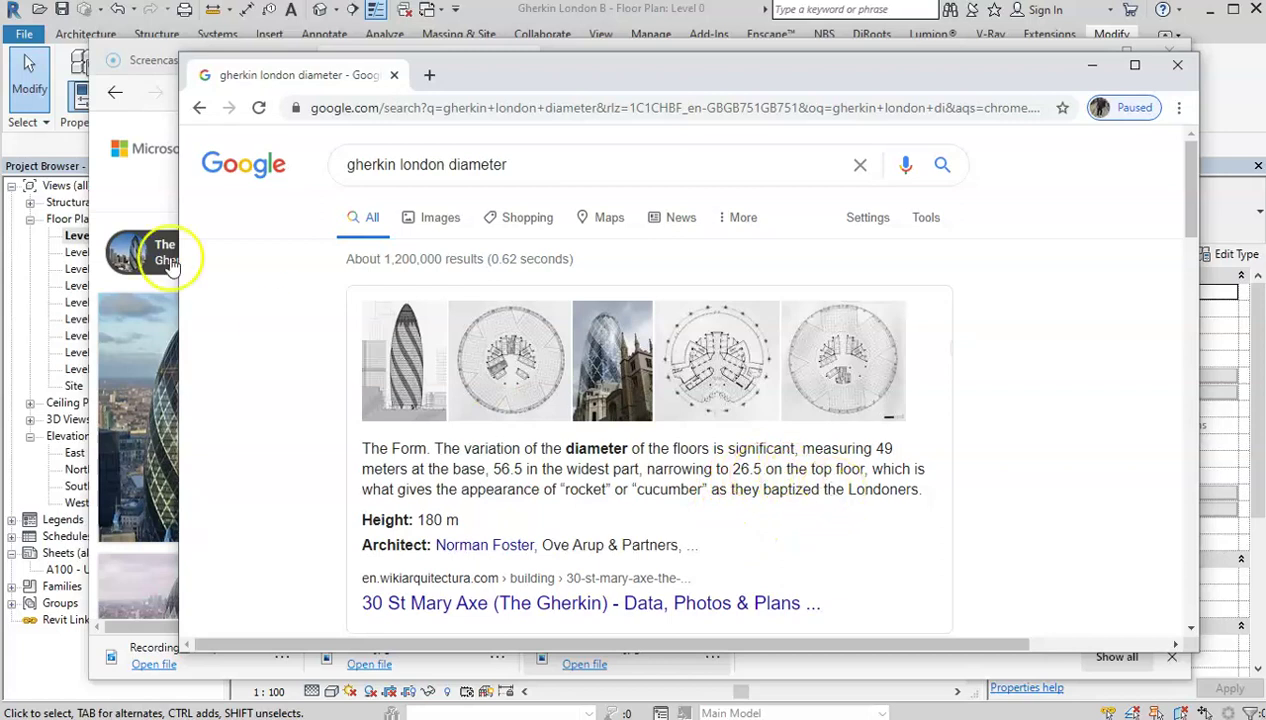
pyautogui.click(57, 155)
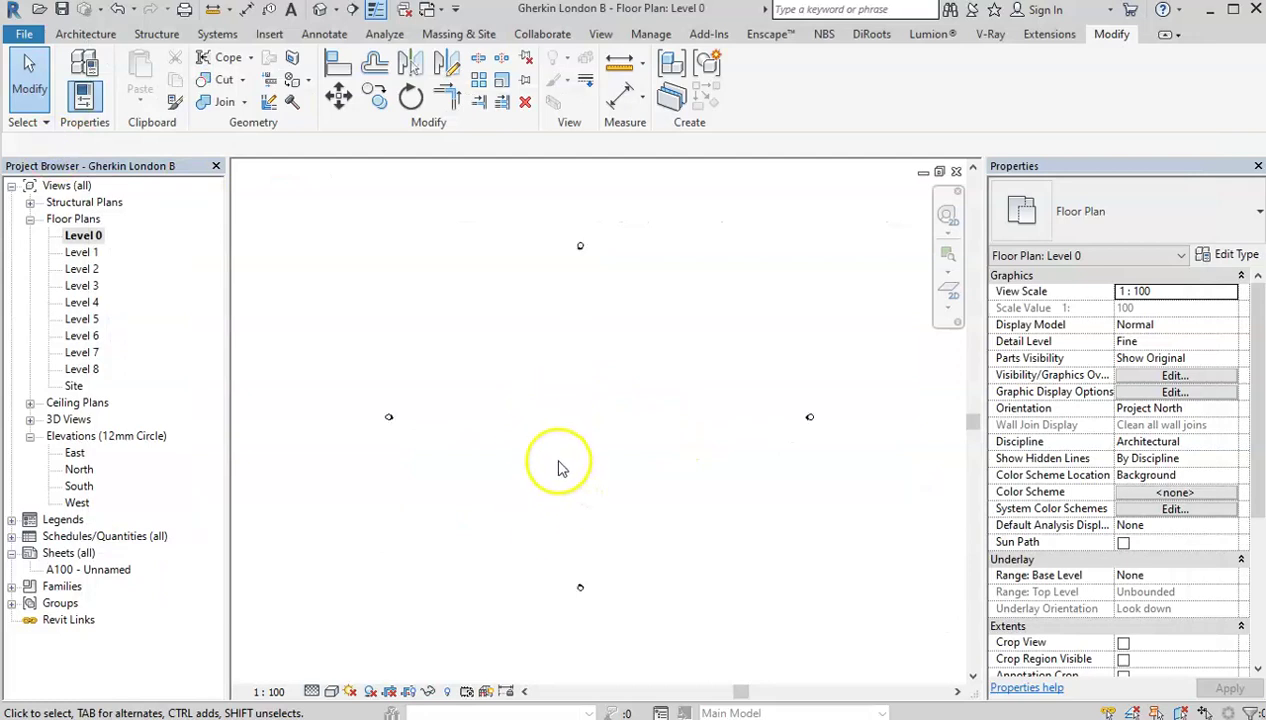
pyautogui.click(449, 692)
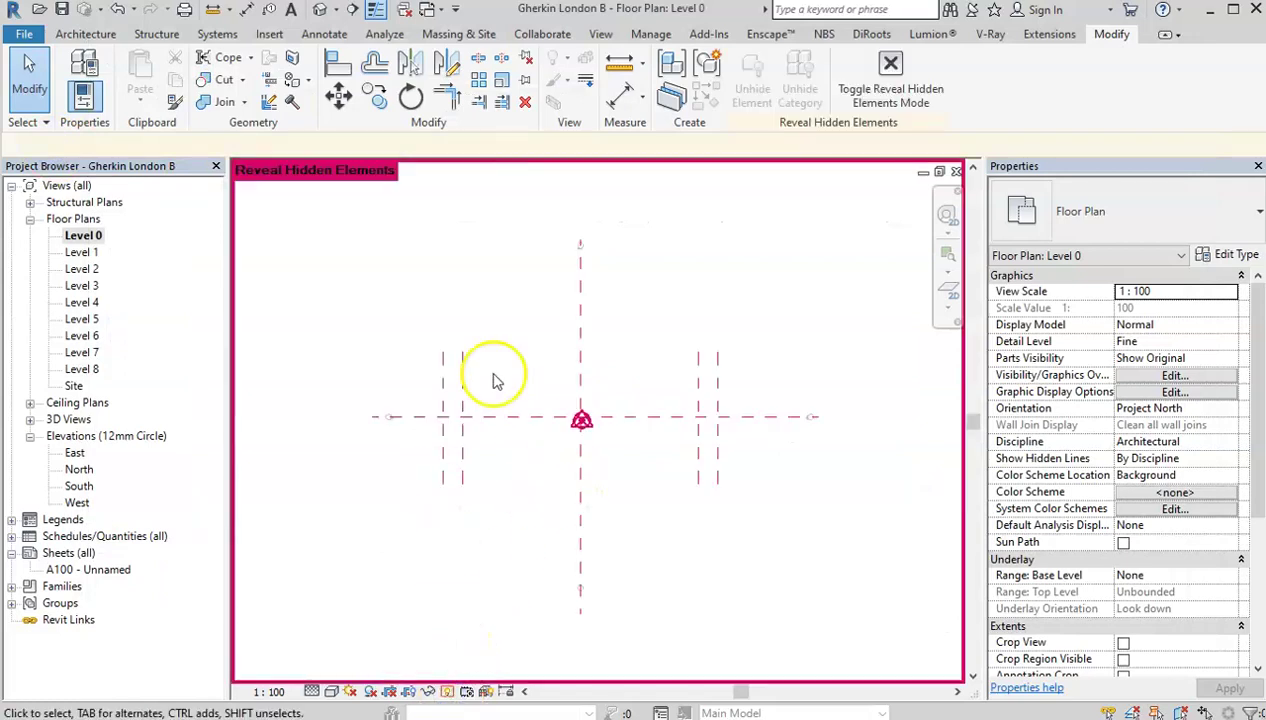
pyautogui.moveTo(751, 377); pyautogui.dragTo(439, 379)
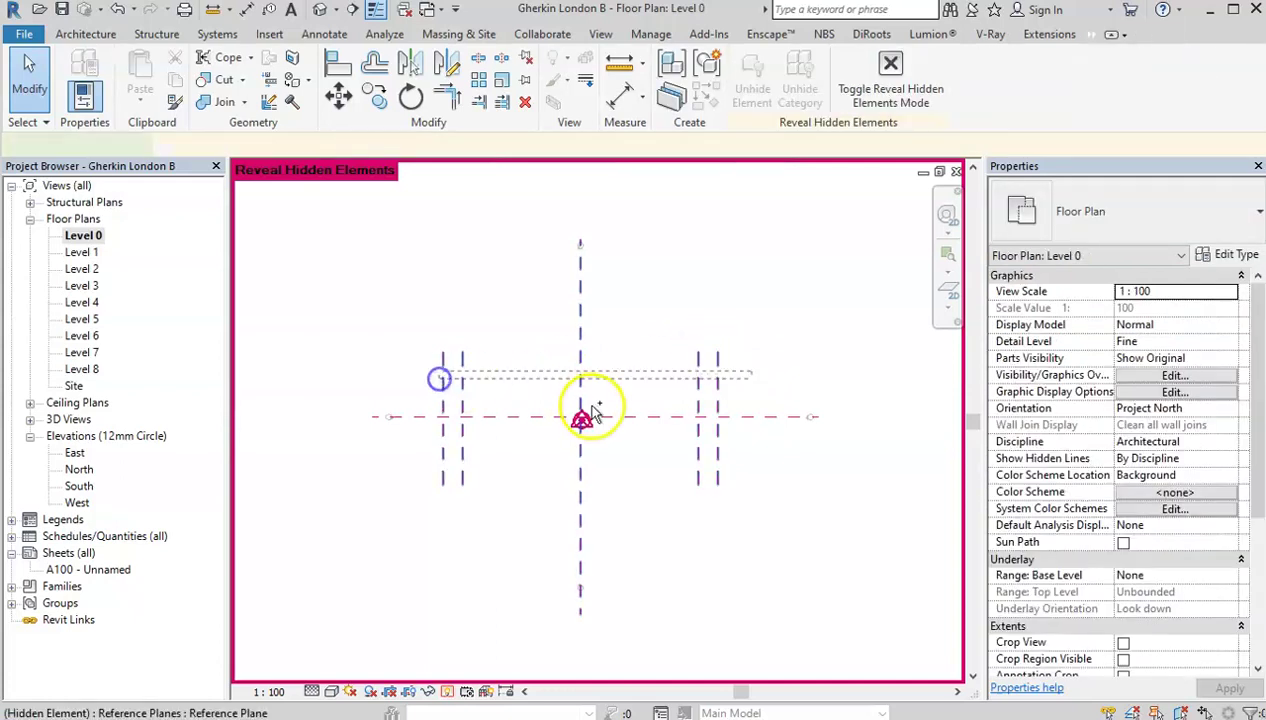
pyautogui.click(448, 693)
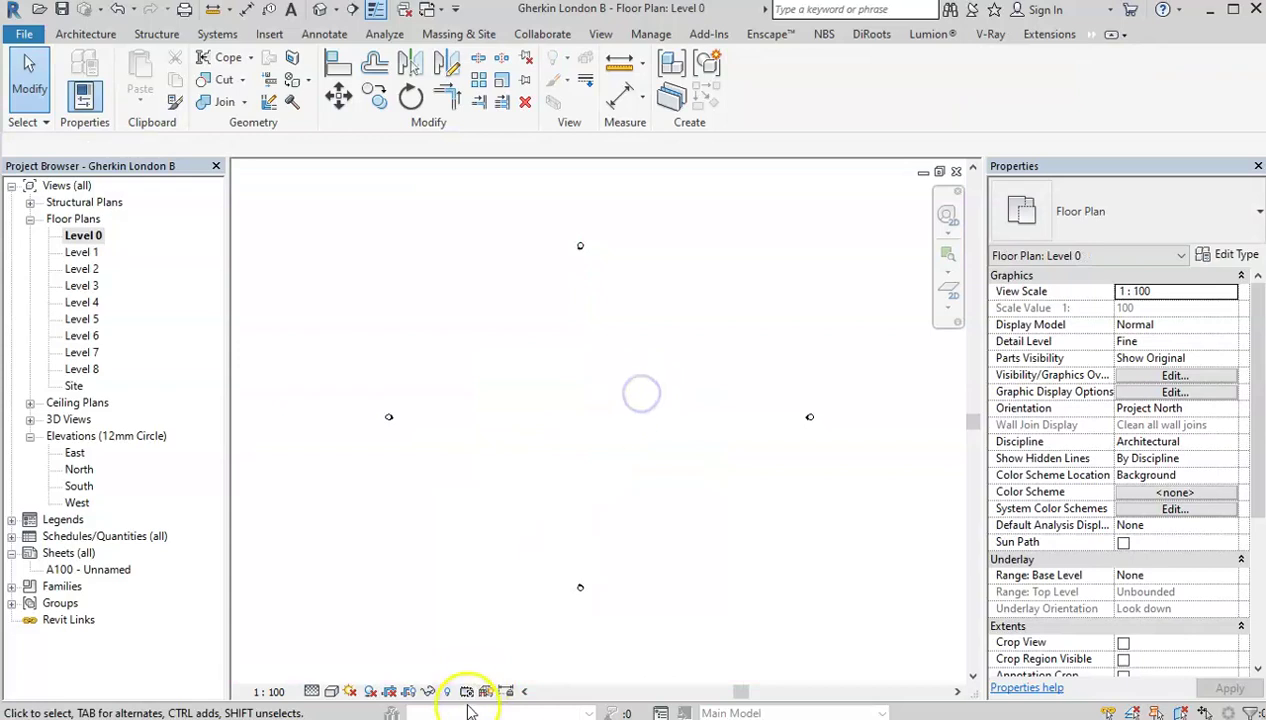
# Step: Reveal the hidden elements in the Level 0 plan and unhide all the reference planes in this view
pyautogui.click(448, 691)
pyautogui.moveTo(762, 384); pyautogui.dragTo(411, 404)
pyautogui.rightClick(655, 423)
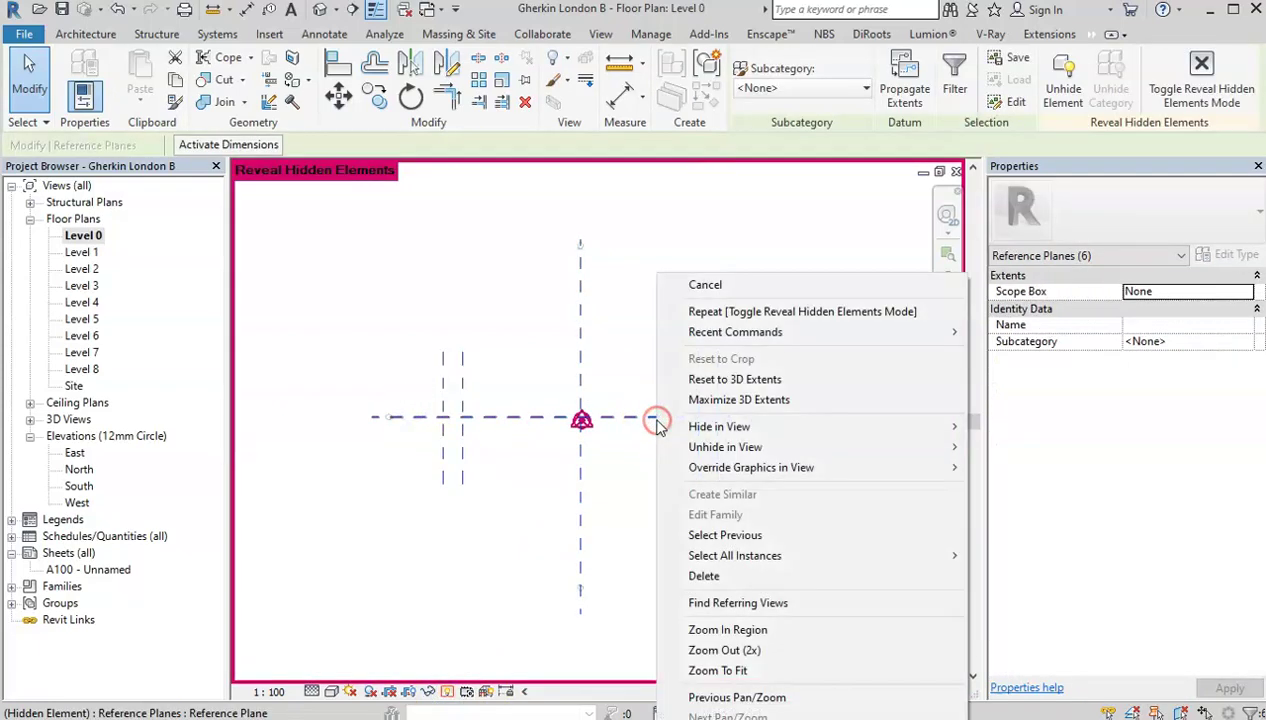
pyautogui.moveTo(789, 459)
pyautogui.click(1009, 441)
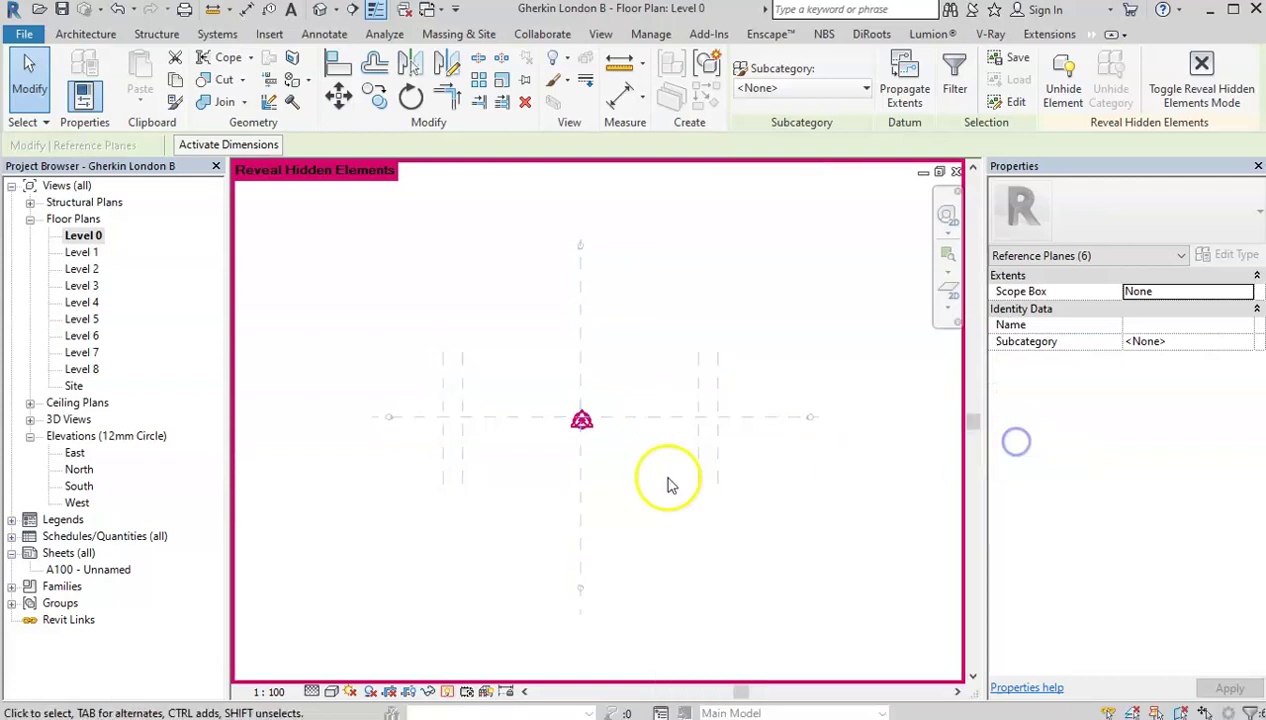
pyautogui.click(668, 477)
pyautogui.click(448, 691)
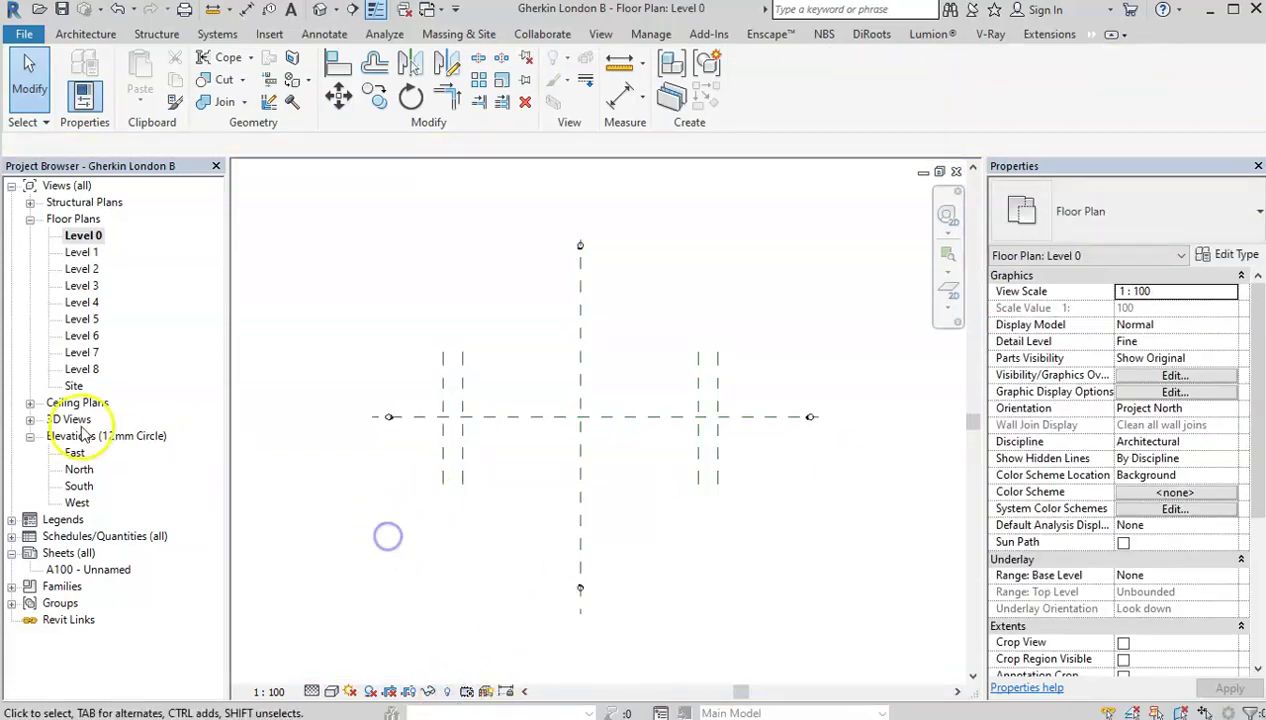
# Step: Check the levels and reference planes in the North elevation, and return to the Level 0 floor plan
pyautogui.doubleClick(79, 469)
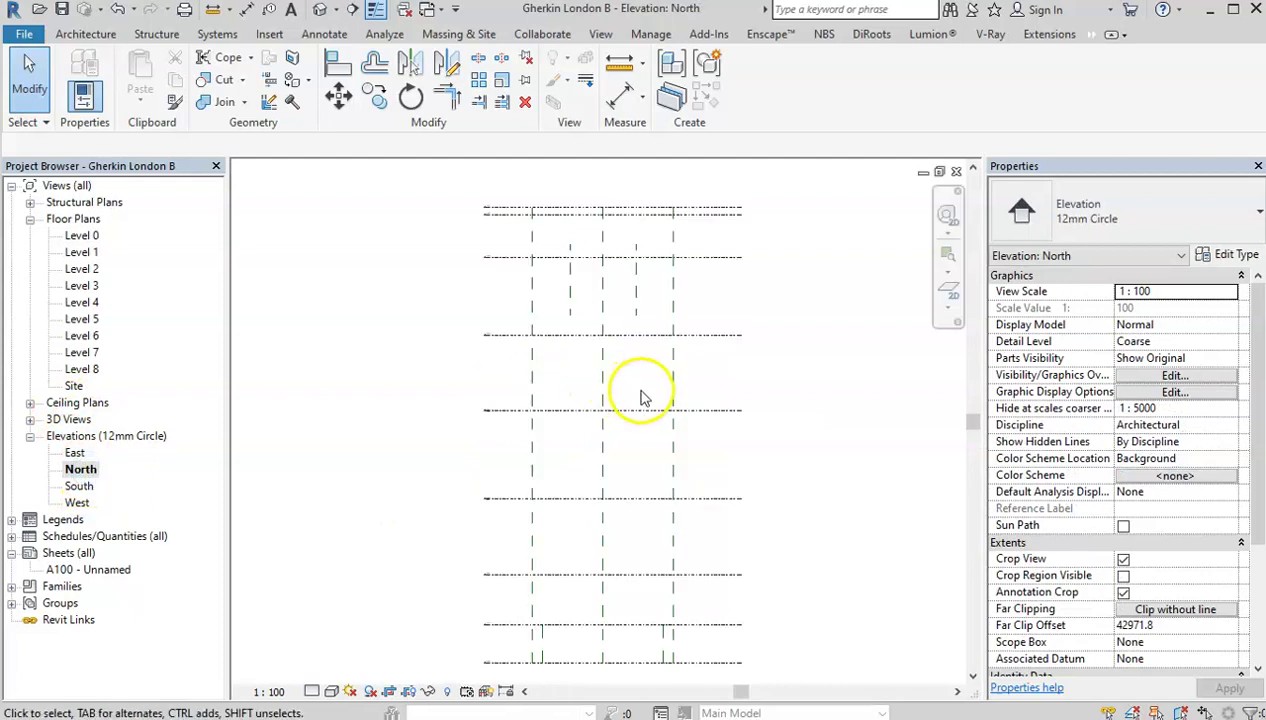
pyautogui.click(92, 237)
pyautogui.doubleClick(95, 241)
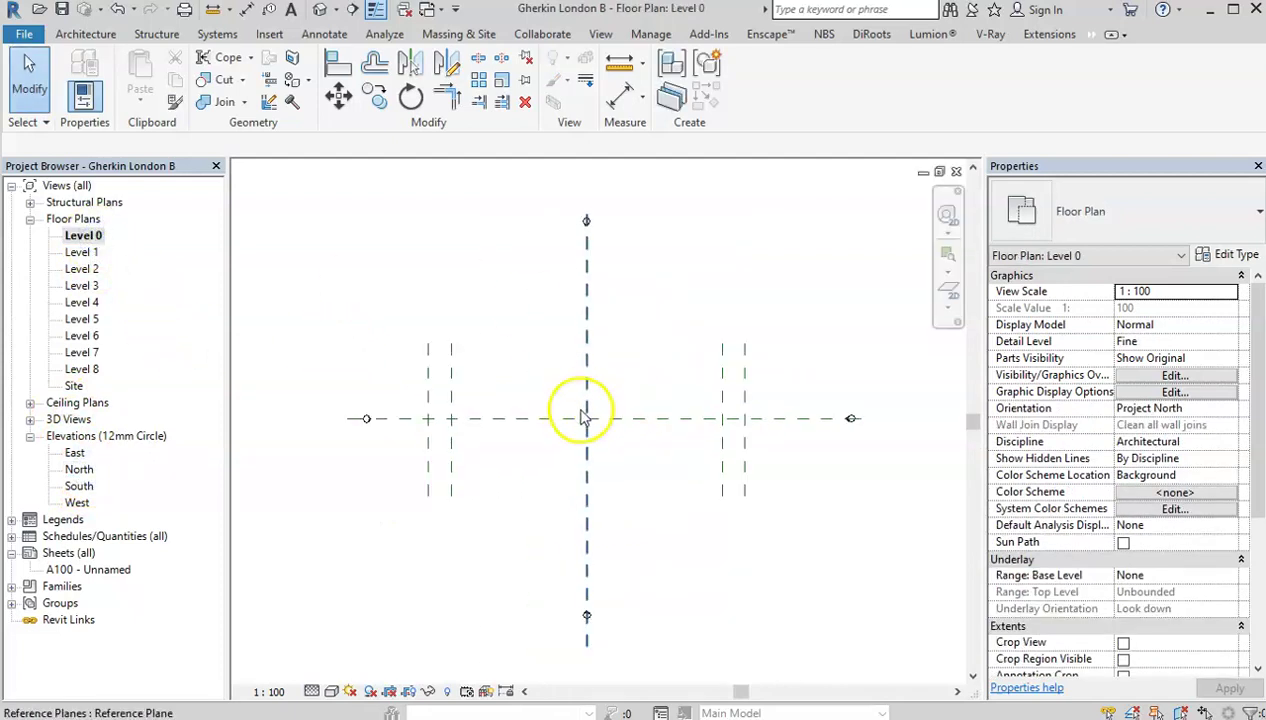
# Step: Start an in-place mass named Mass 1
pyautogui.click(472, 38)
pyautogui.click(200, 105)
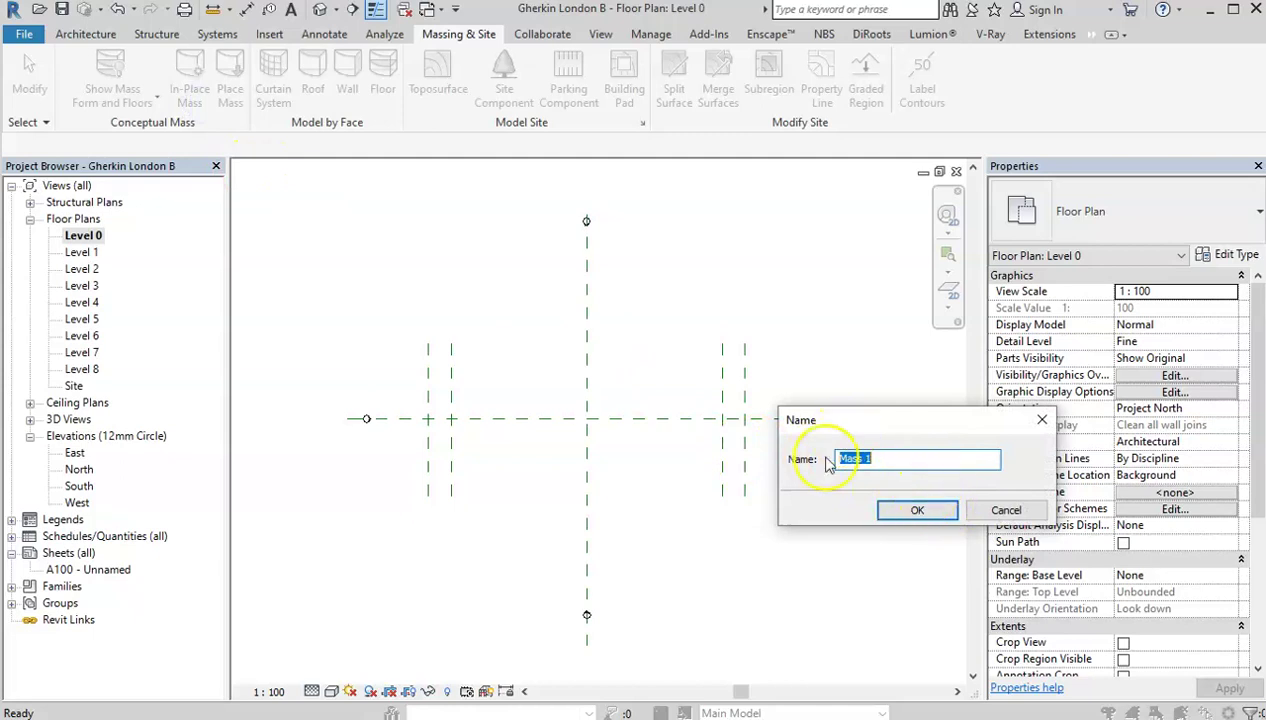
pyautogui.click(904, 527)
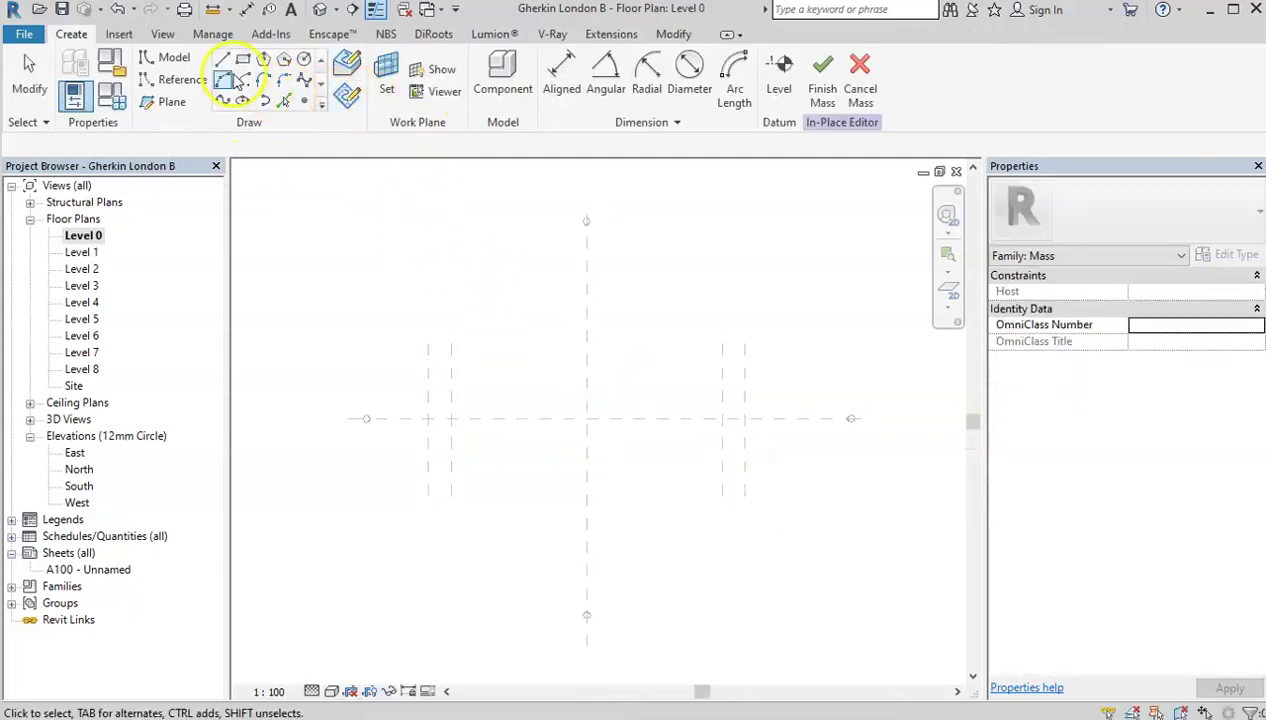
# Step: Draw a reference plane along the horizontal centre line, between the outermost pair of vertical reference planes
pyautogui.click(149, 103)
pyautogui.click(428, 419)
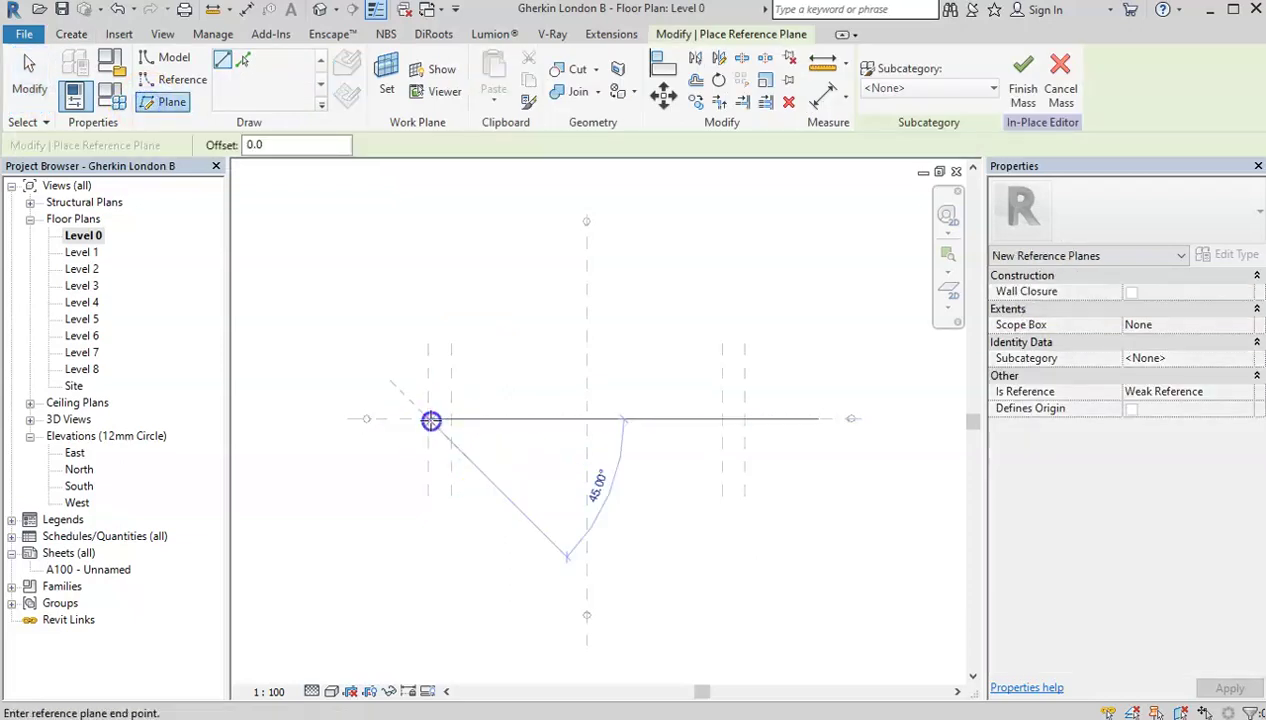
pyautogui.click(744, 419)
pyautogui.scroll(2, 665, 419)
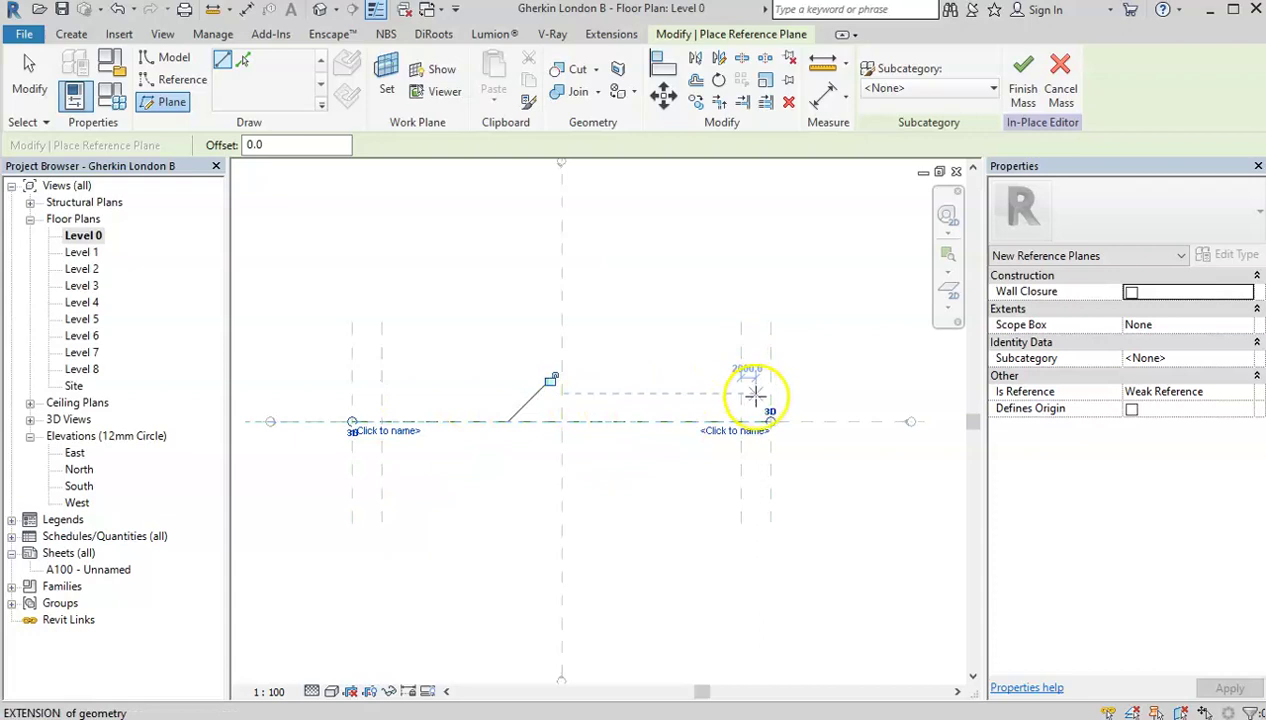
pyautogui.press('Escape')
pyautogui.press('Escape')
# Step: Name the new horizontal reference plane AD
pyautogui.click(705, 422)
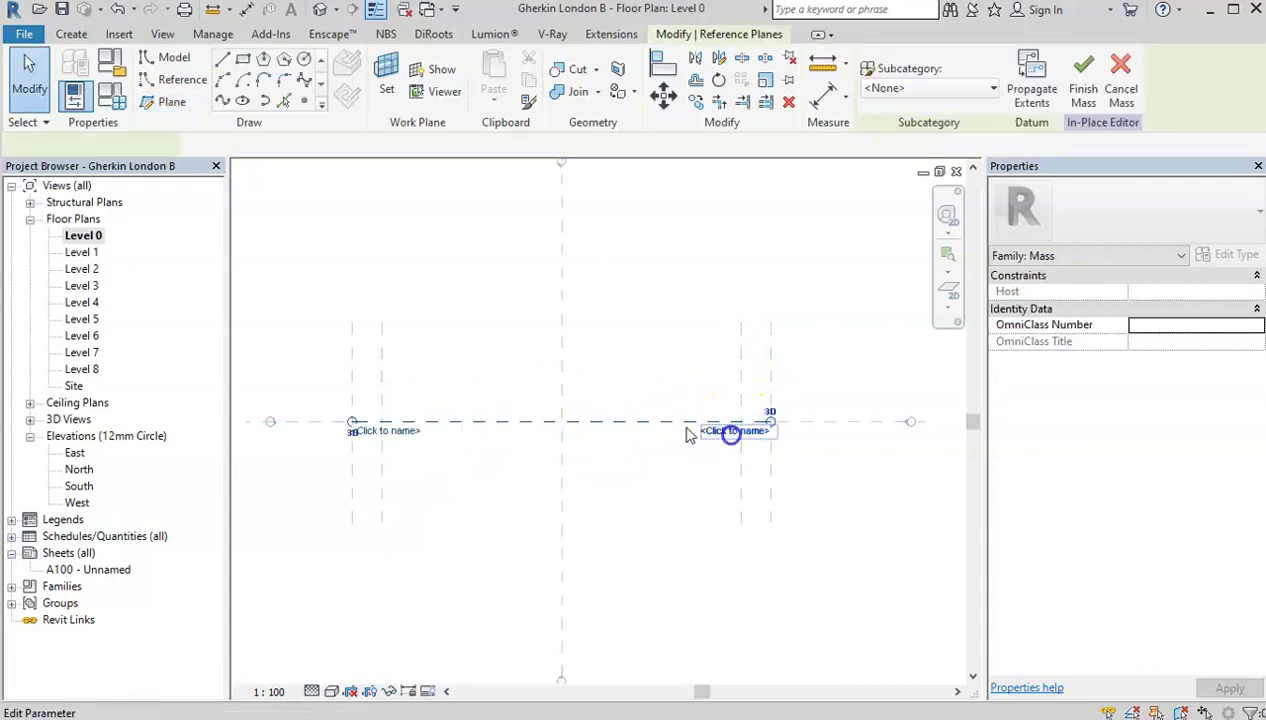
pyautogui.click(738, 430)
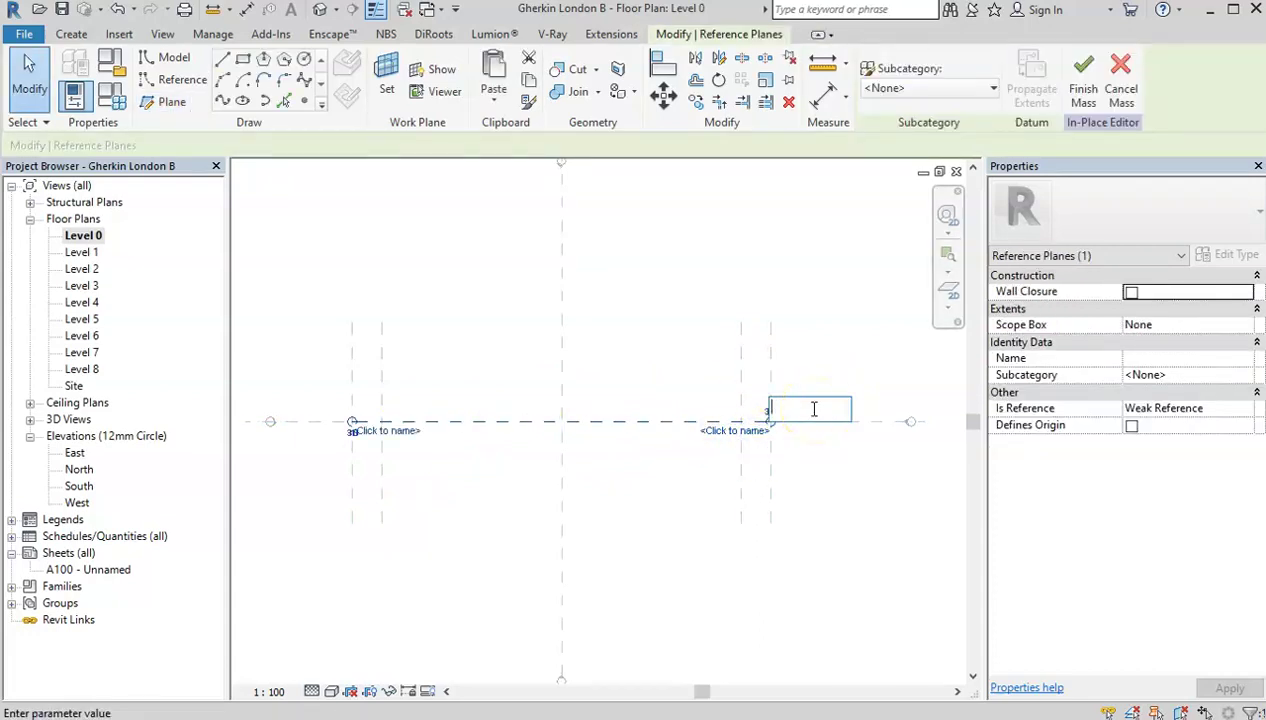
pyautogui.click(698, 327)
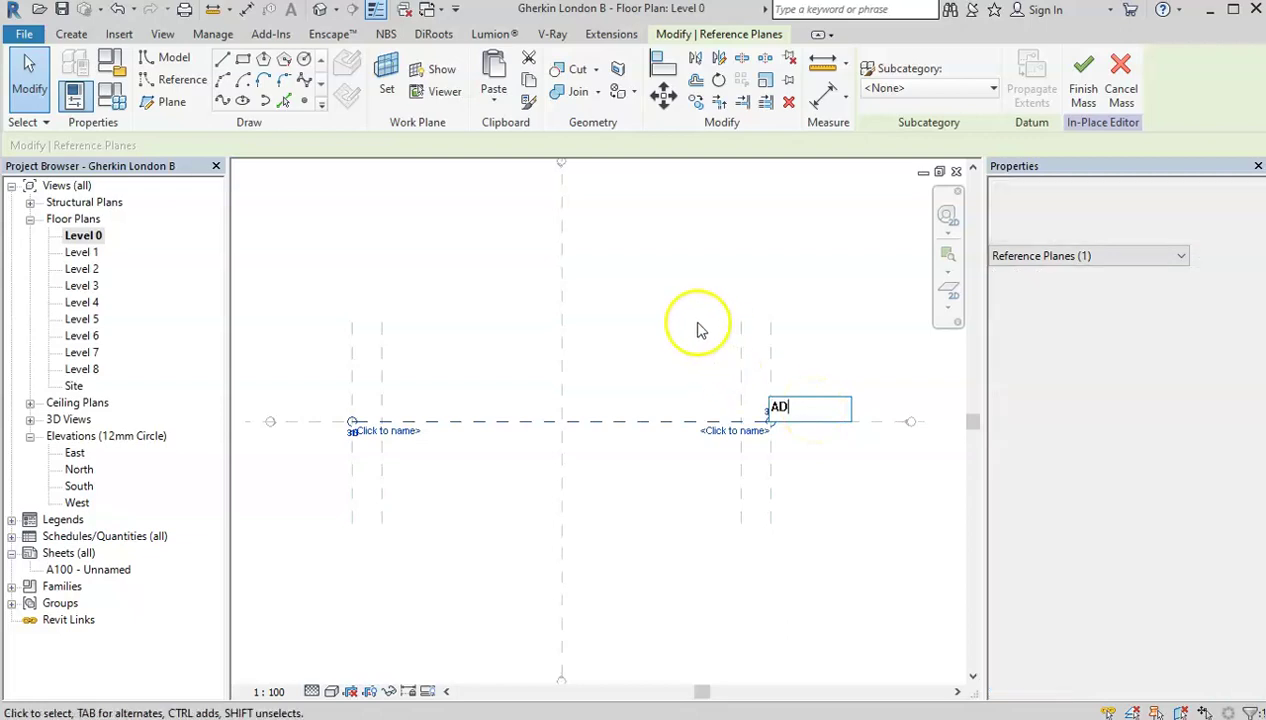
pyautogui.click(698, 328)
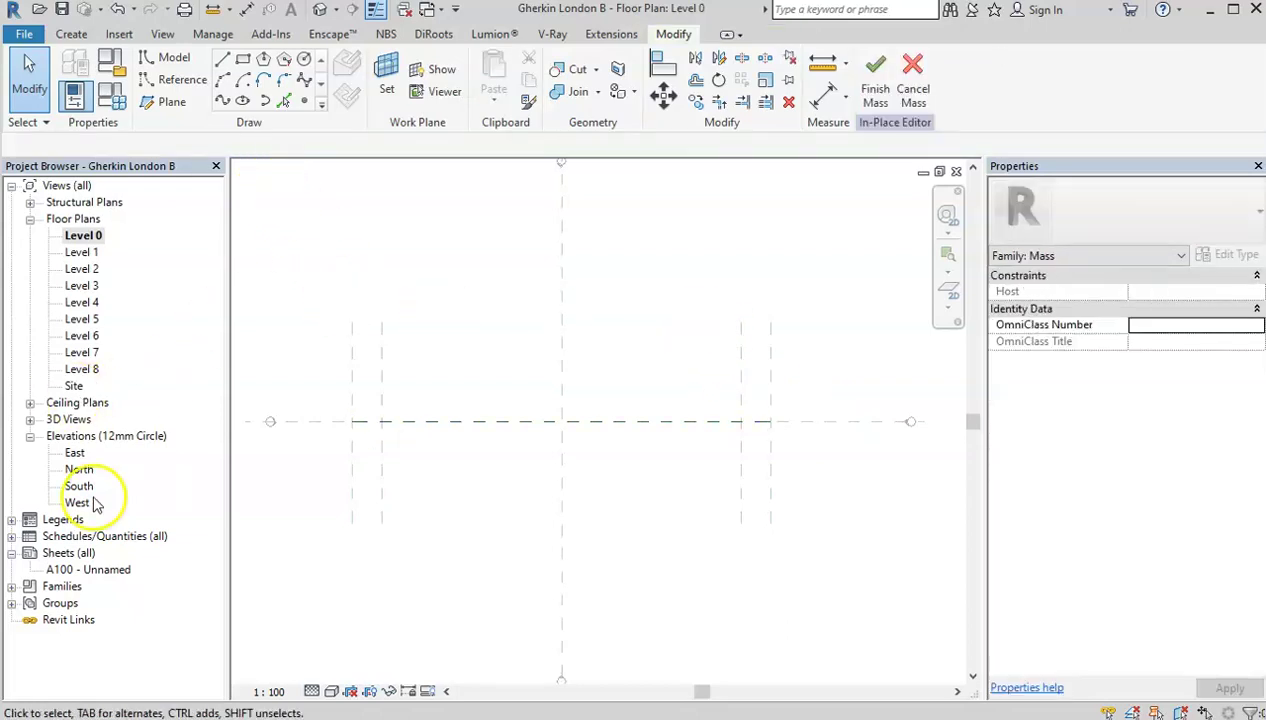
# Step: Open the North elevation and set its work plane to Reference Plane : AD
pyautogui.doubleClick(80, 469)
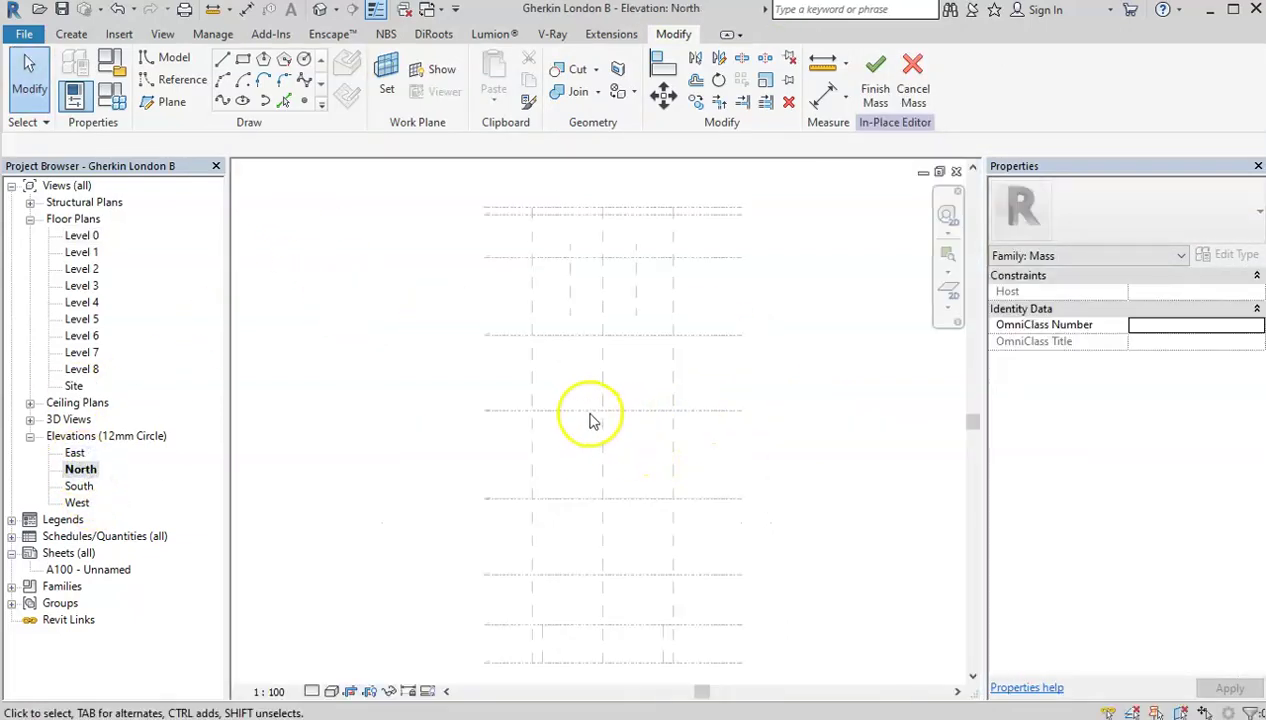
pyautogui.scroll(1, 581, 510)
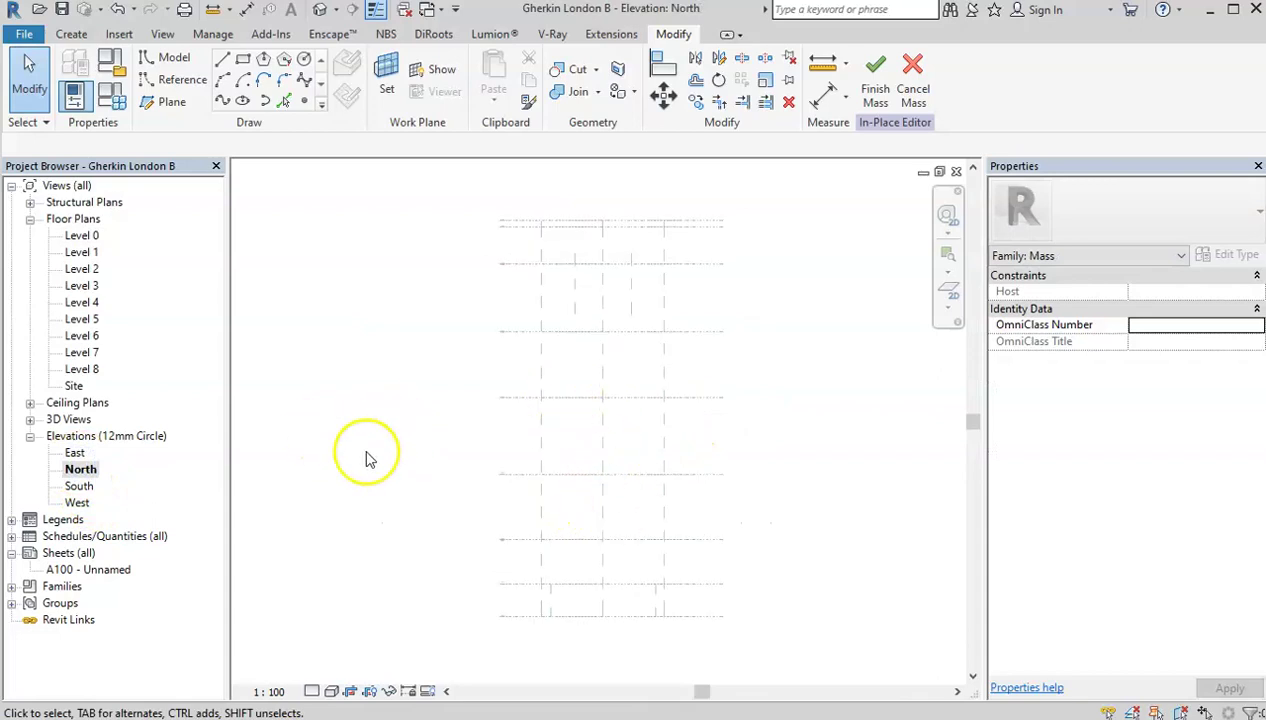
pyautogui.click(386, 80)
pyautogui.click(690, 369)
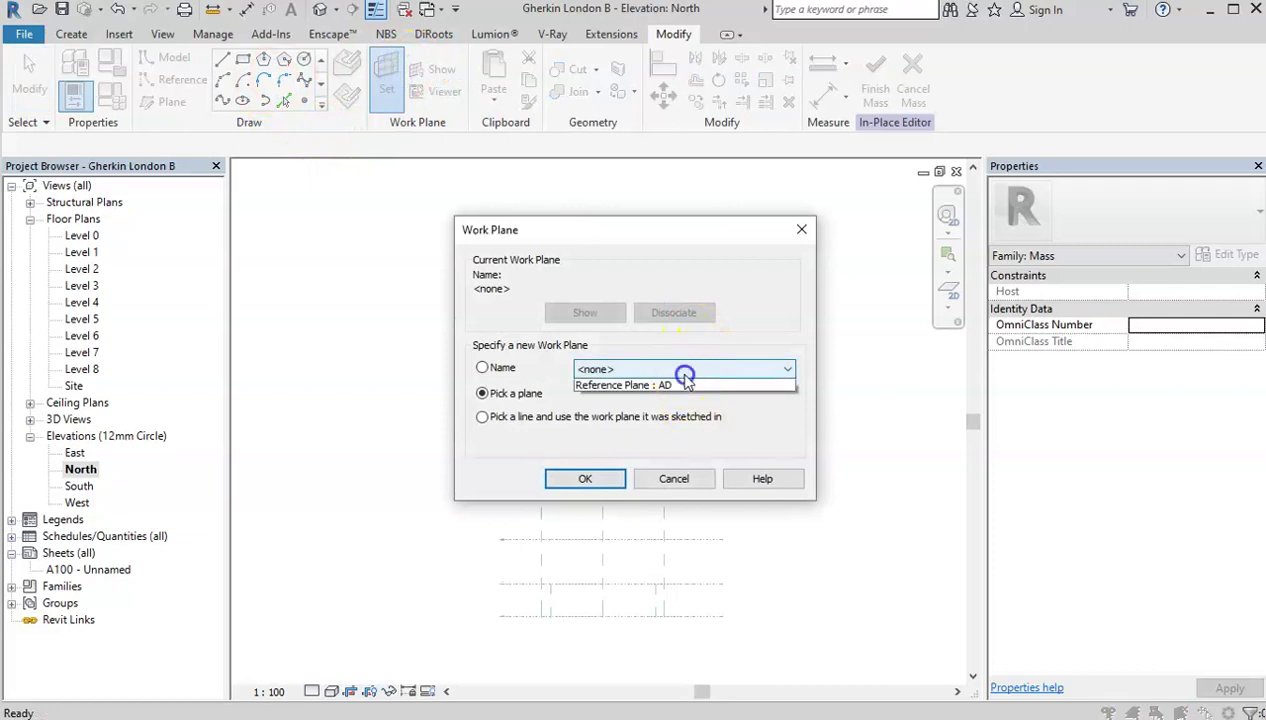
pyautogui.click(640, 507)
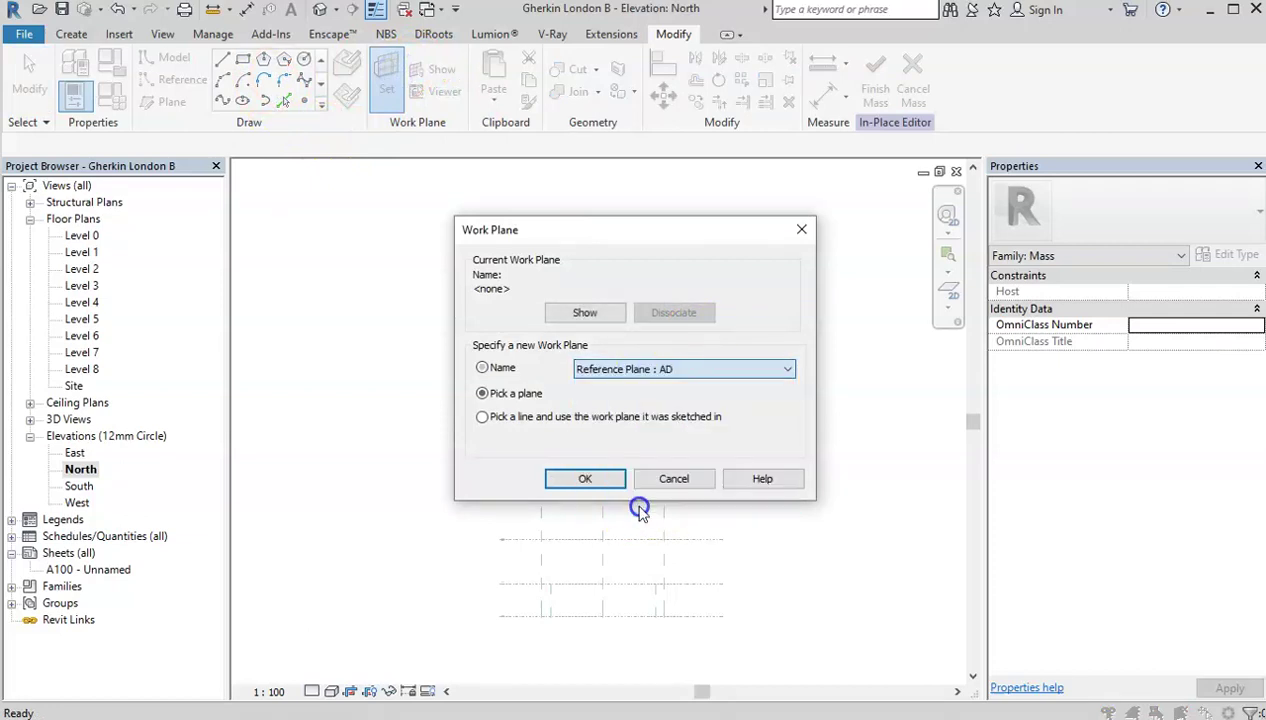
pyautogui.click(585, 479)
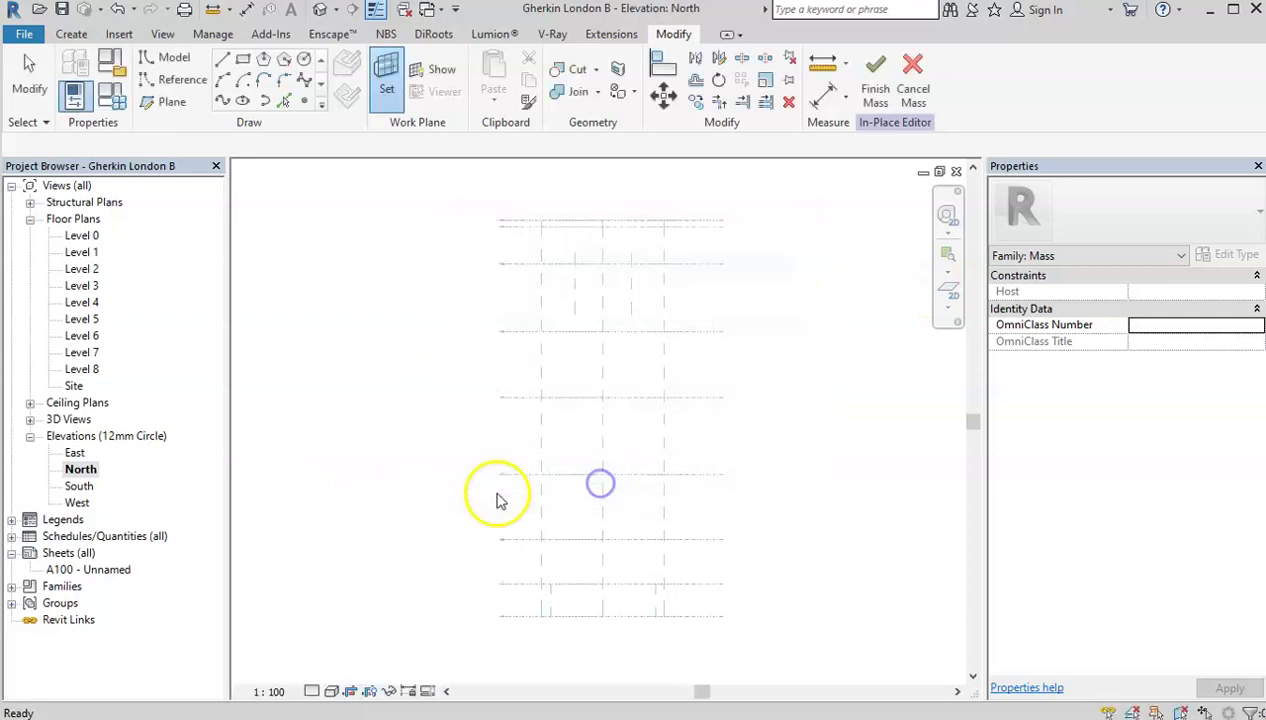
# Step: Create a model line on the central vertical reference plane with Pick Lines
pyautogui.click(285, 103)
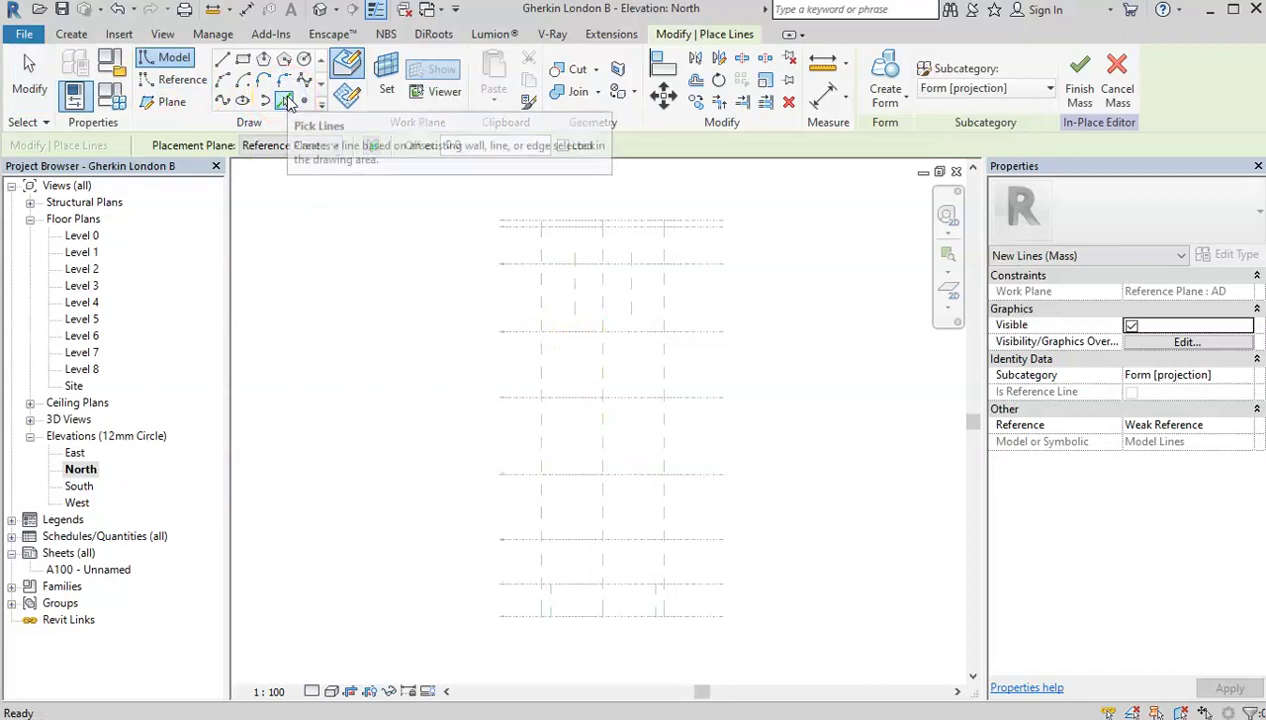
pyautogui.click(601, 375)
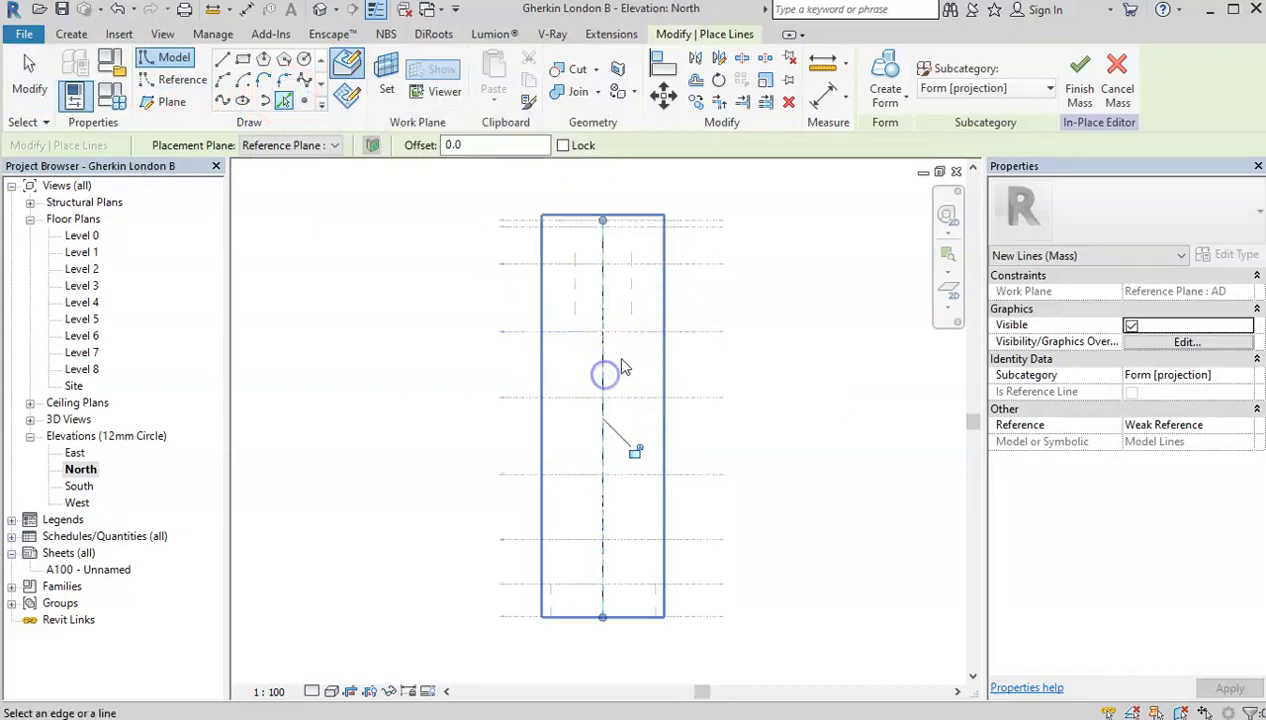
pyautogui.click(715, 373)
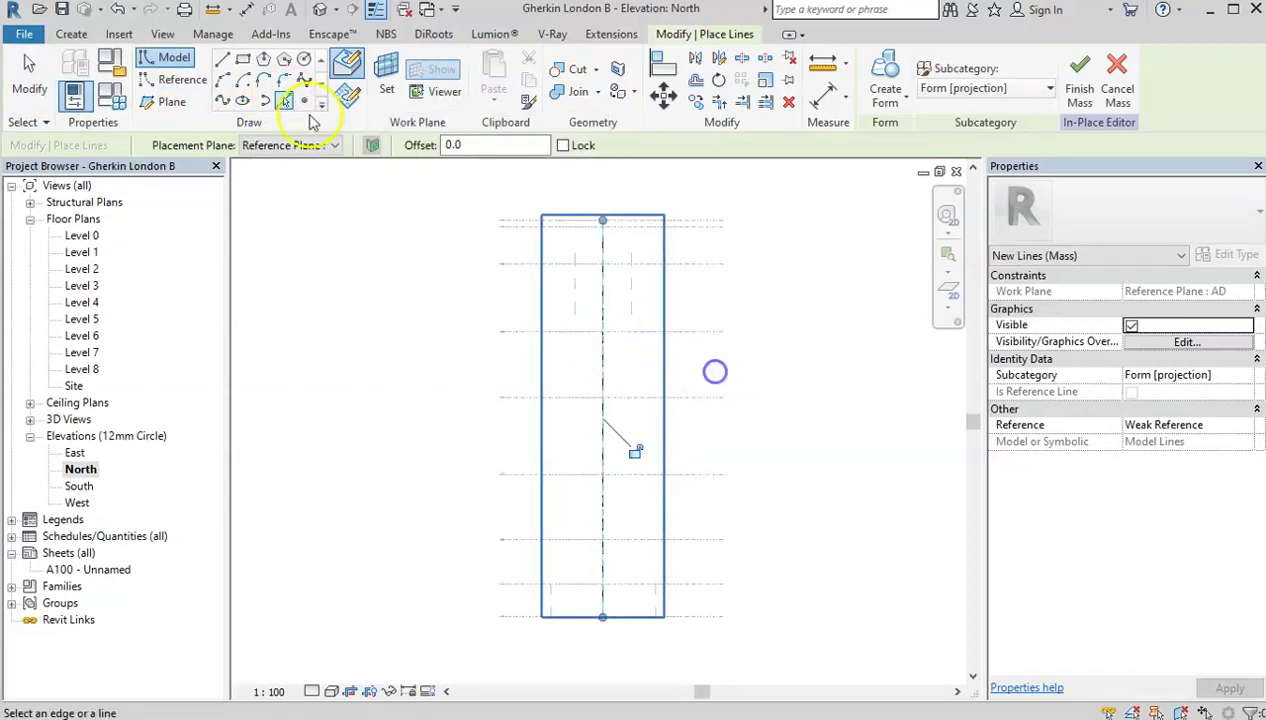
# Step: Start a spline at the base end of the short left-hand reference plane and place its second point on Level 3 beside the outer reference plane
pyautogui.click(223, 105)
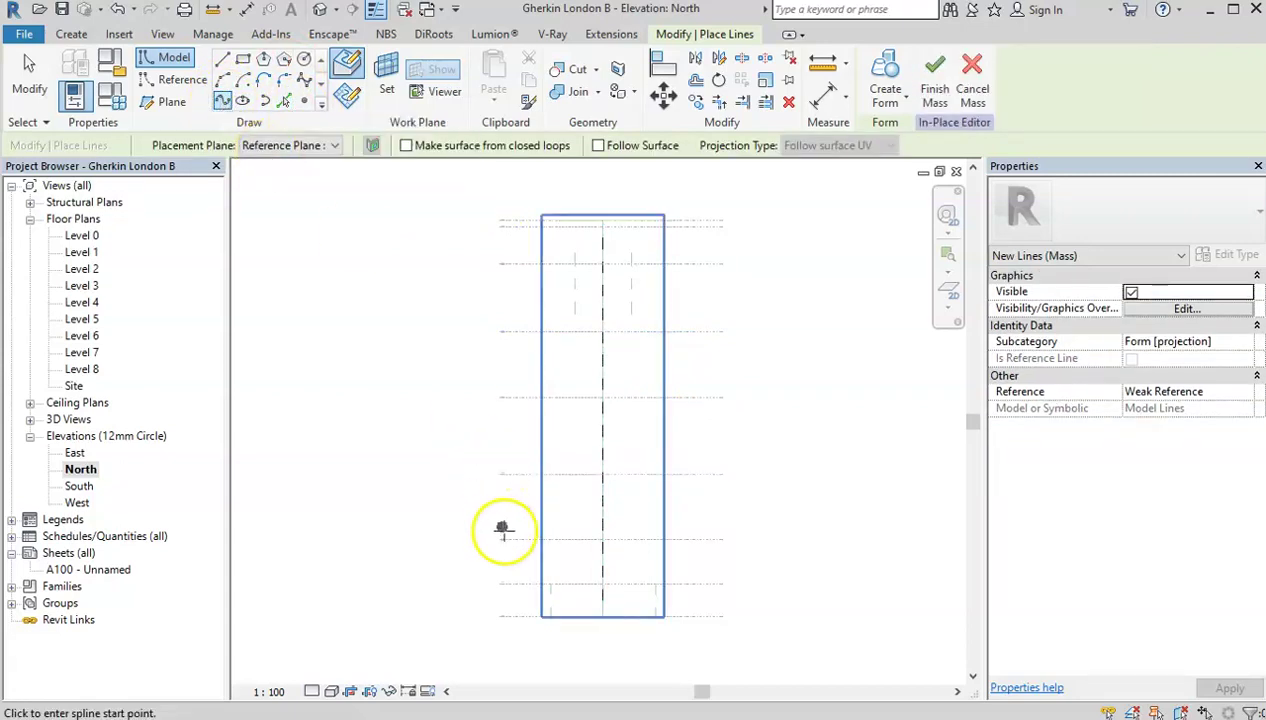
pyautogui.scroll(5, 558, 600)
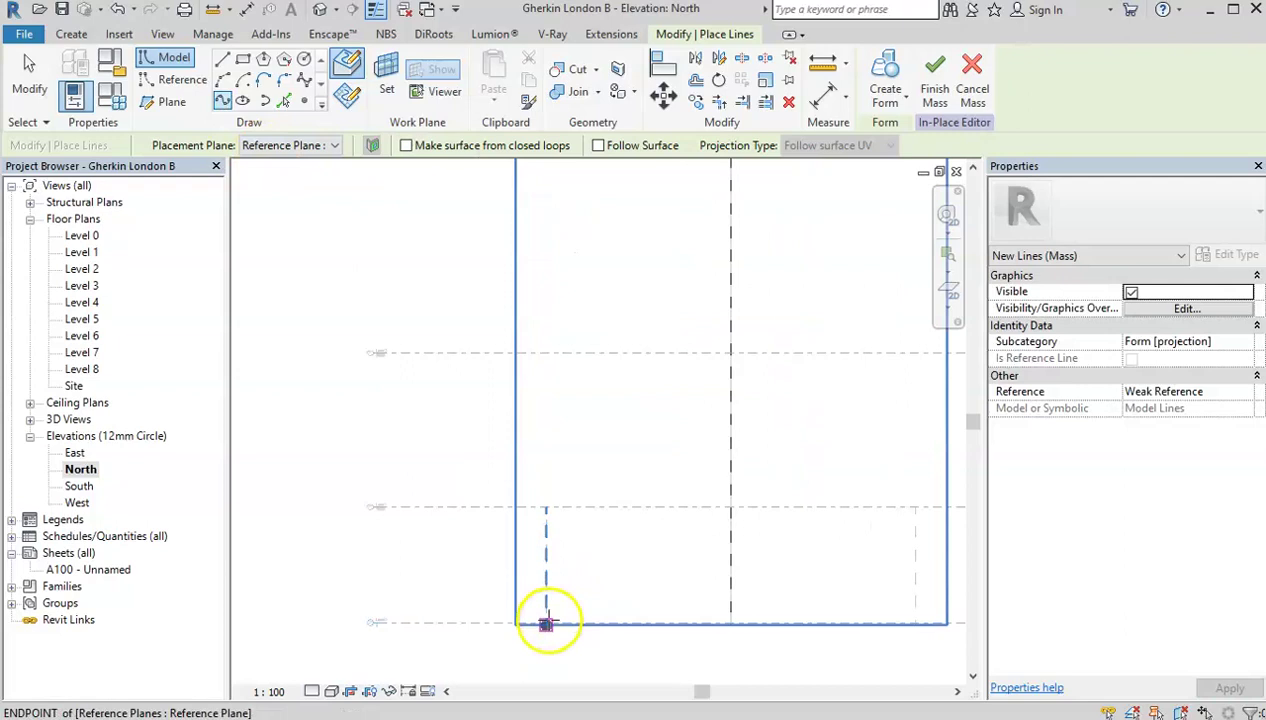
pyautogui.click(547, 621)
pyautogui.scroll(-3, 551, 614)
pyautogui.scroll(3, 548, 446)
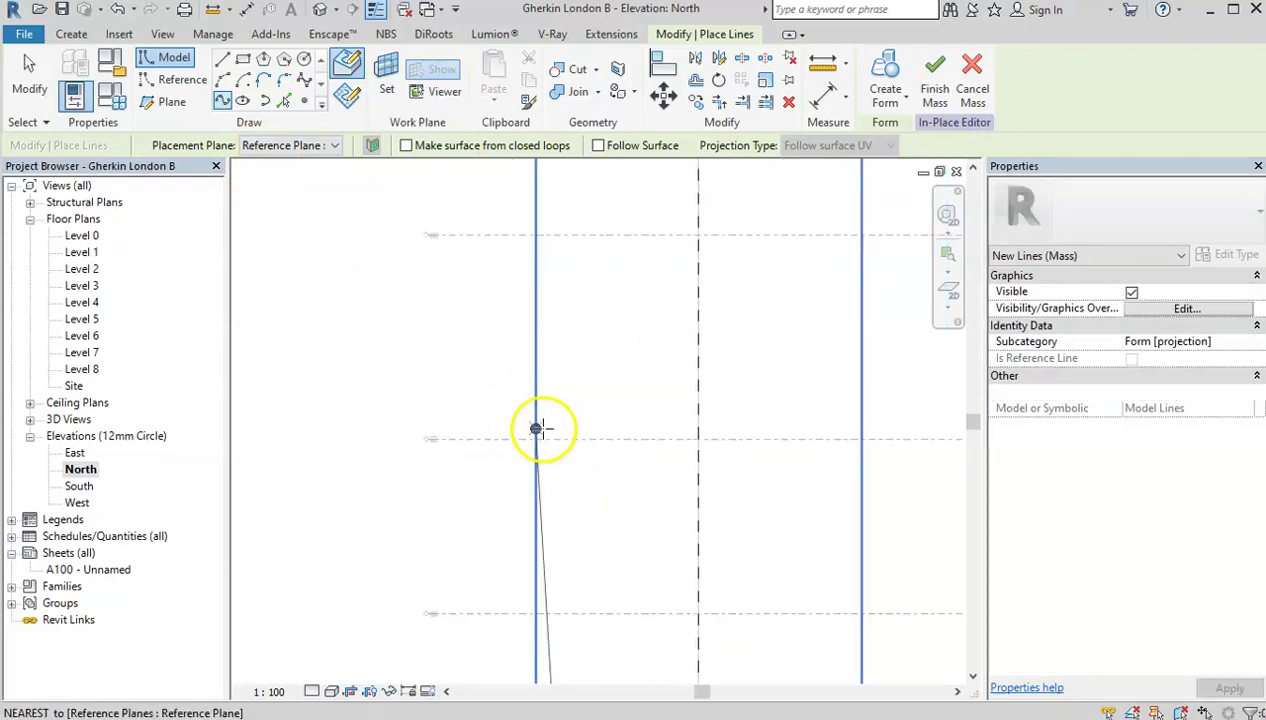
pyautogui.scroll(2, 540, 439)
pyautogui.click(546, 441)
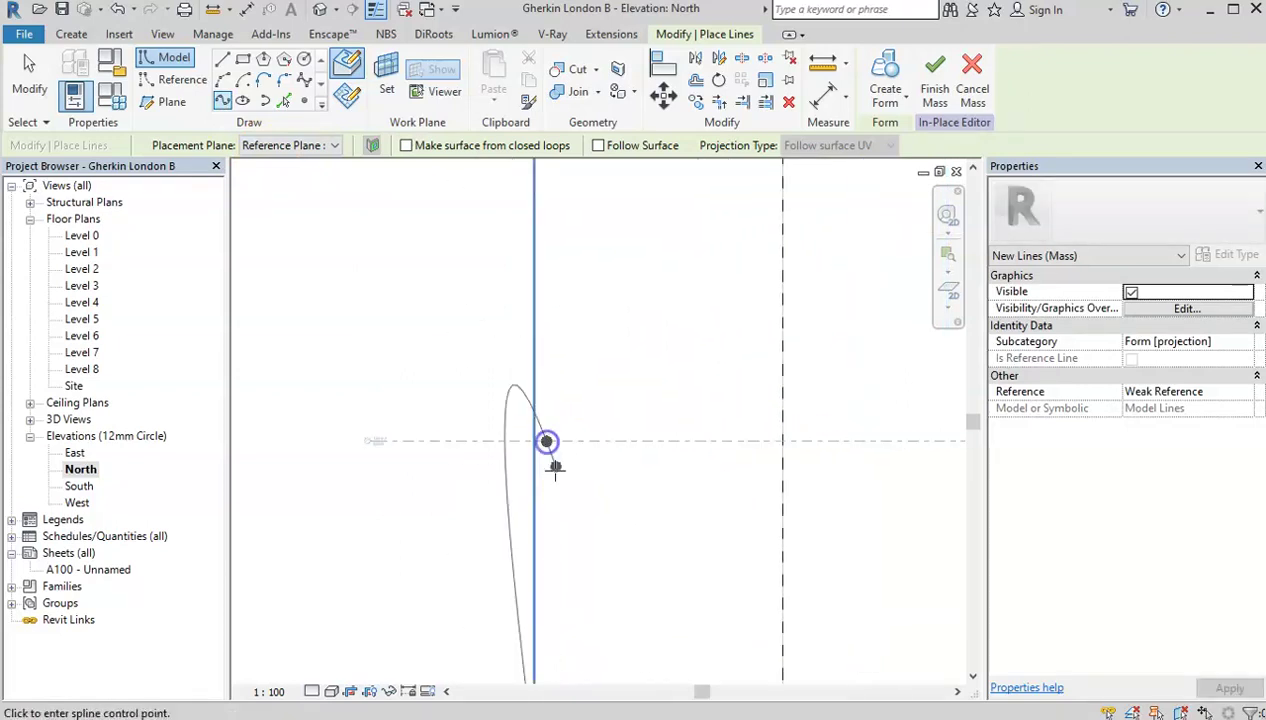
# Step: Place the next spline point on Level 5, slightly inside the outer left-hand reference plane
pyautogui.scroll(-3, 556, 480)
pyautogui.scroll(1, 555, 350)
pyautogui.scroll(2, 562, 335)
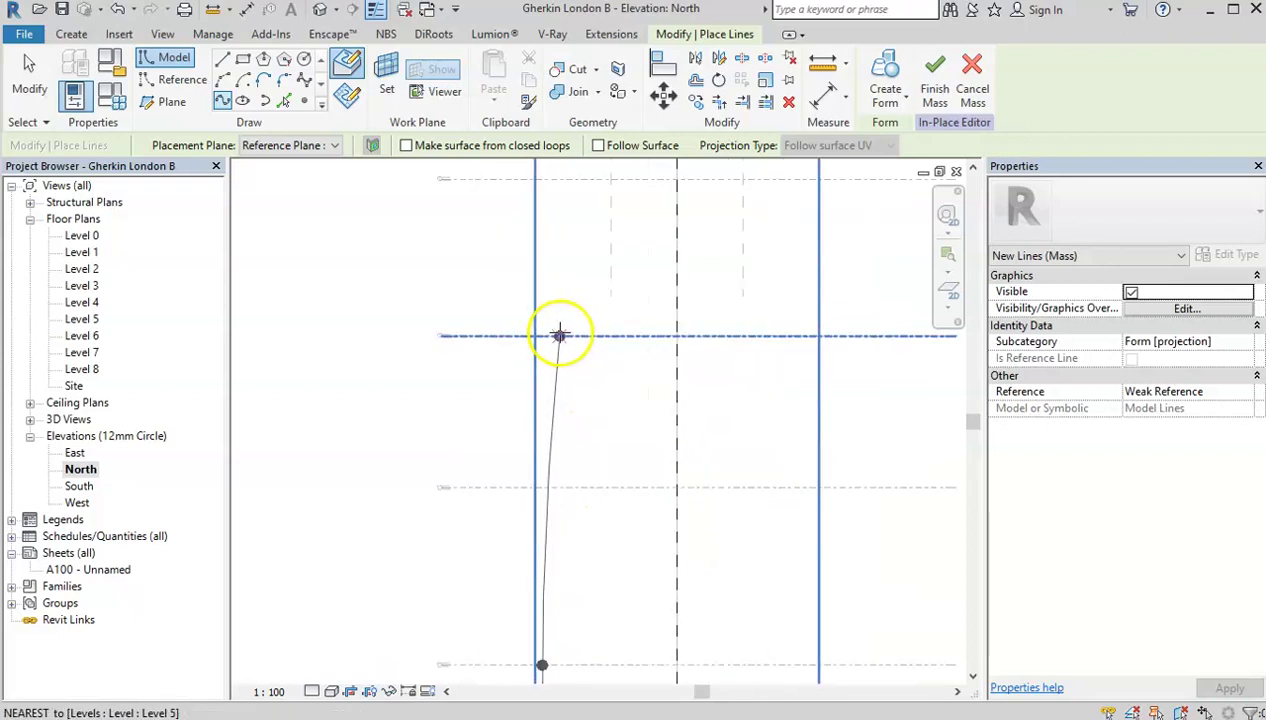
pyautogui.scroll(-3, 562, 330)
pyautogui.scroll(1, 562, 330)
pyautogui.scroll(4, 560, 332)
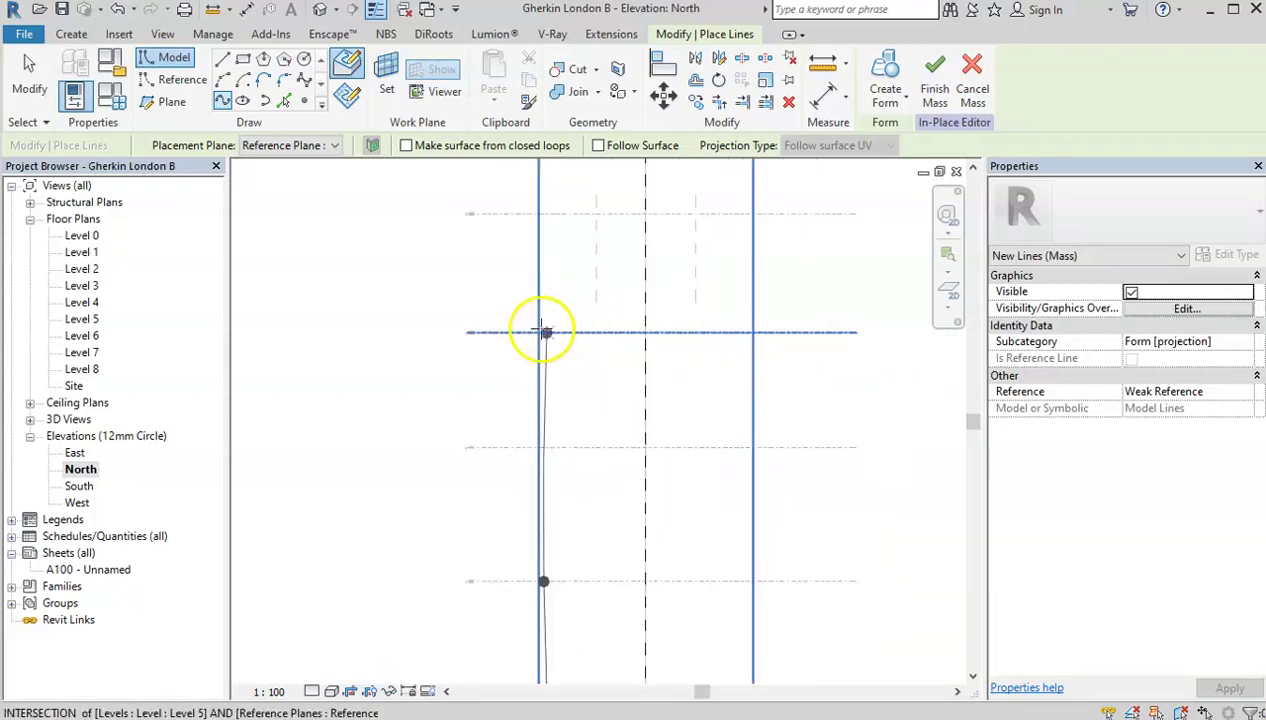
pyautogui.click(557, 335)
pyautogui.scroll(-4, 540, 440)
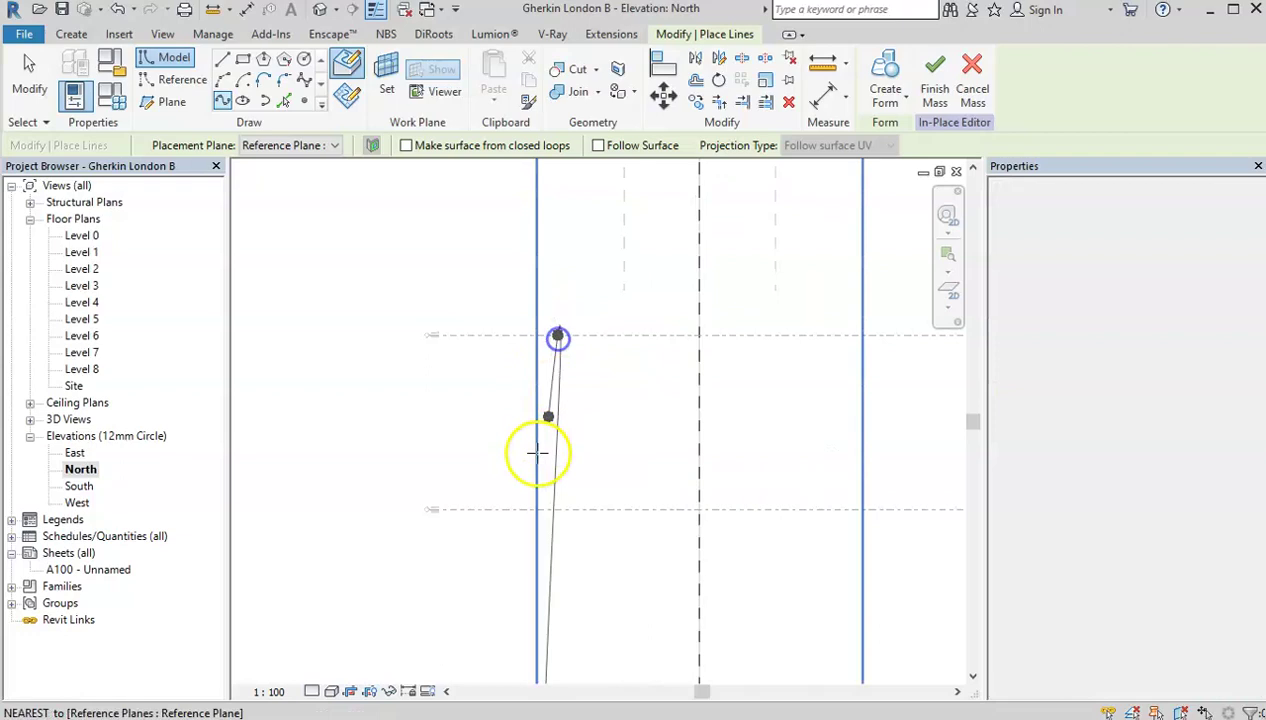
# Step: Finish the spline through the inner reference plane at Level 6, ending on the topmost level line just beside the central axis
pyautogui.scroll(3, 576, 326)
pyautogui.click(576, 325)
pyautogui.scroll(-2, 579, 331)
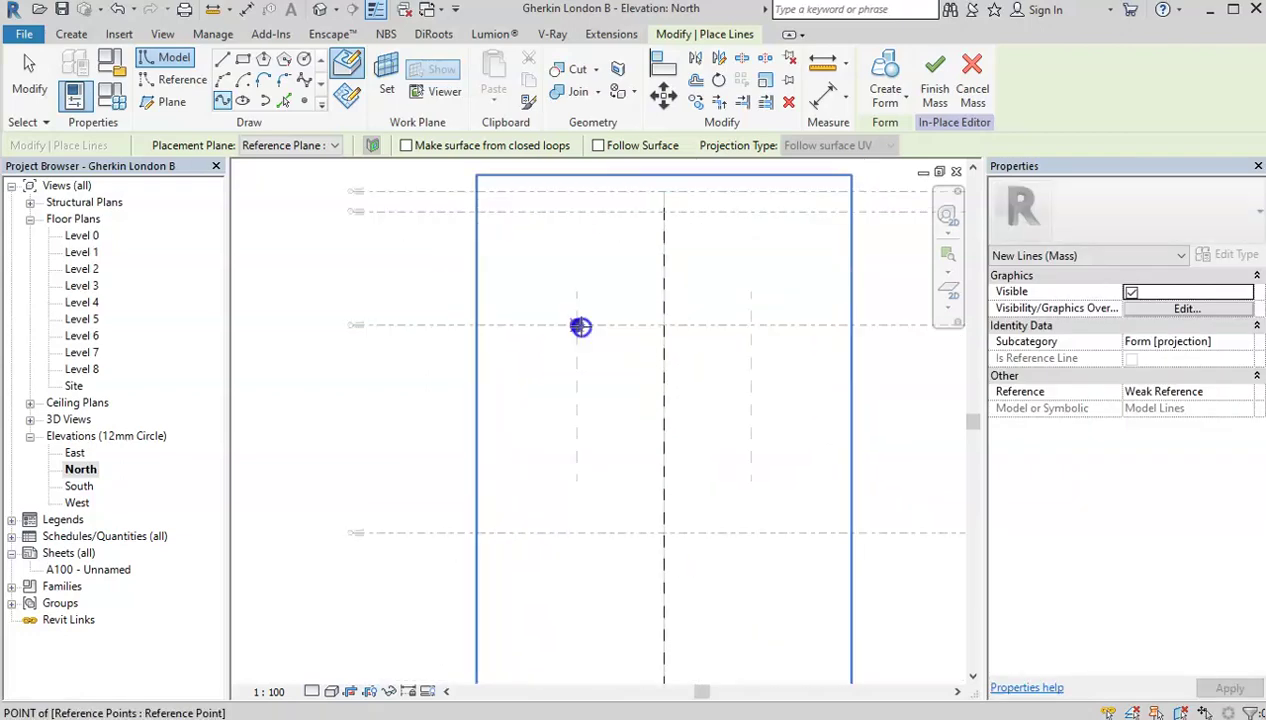
pyautogui.scroll(2, 653, 195)
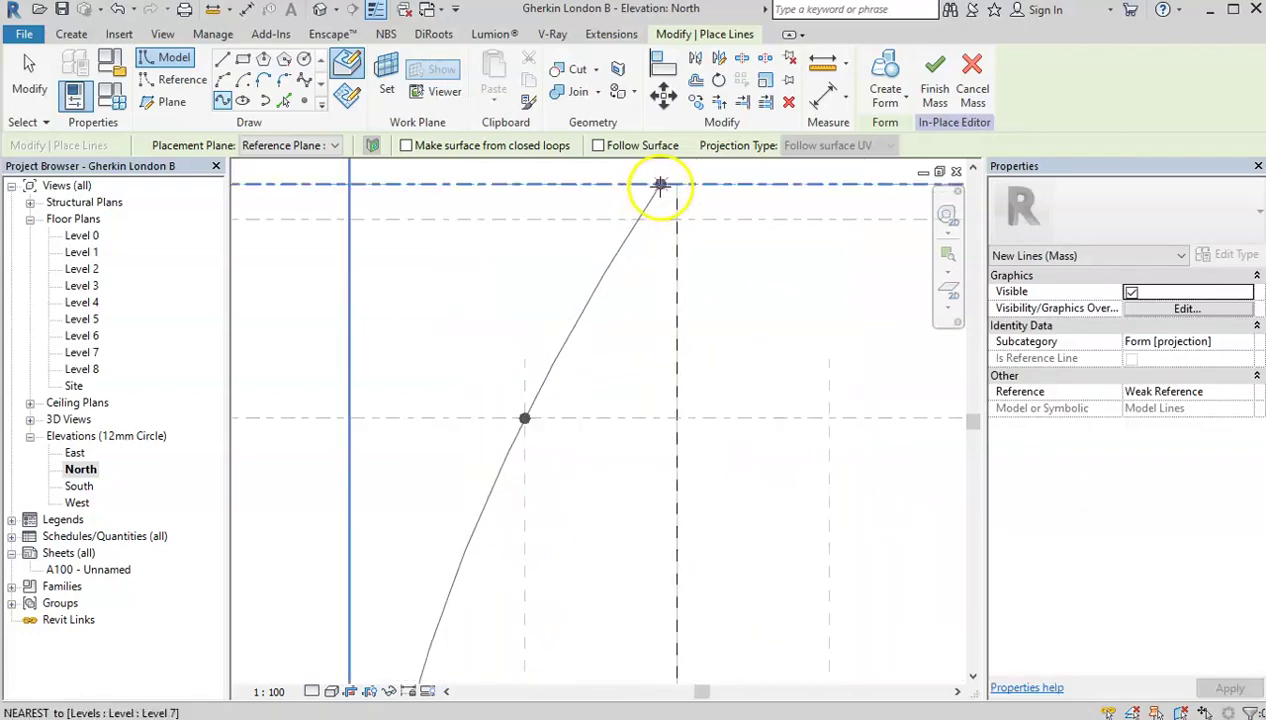
pyautogui.click(659, 185)
pyautogui.scroll(-2, 659, 192)
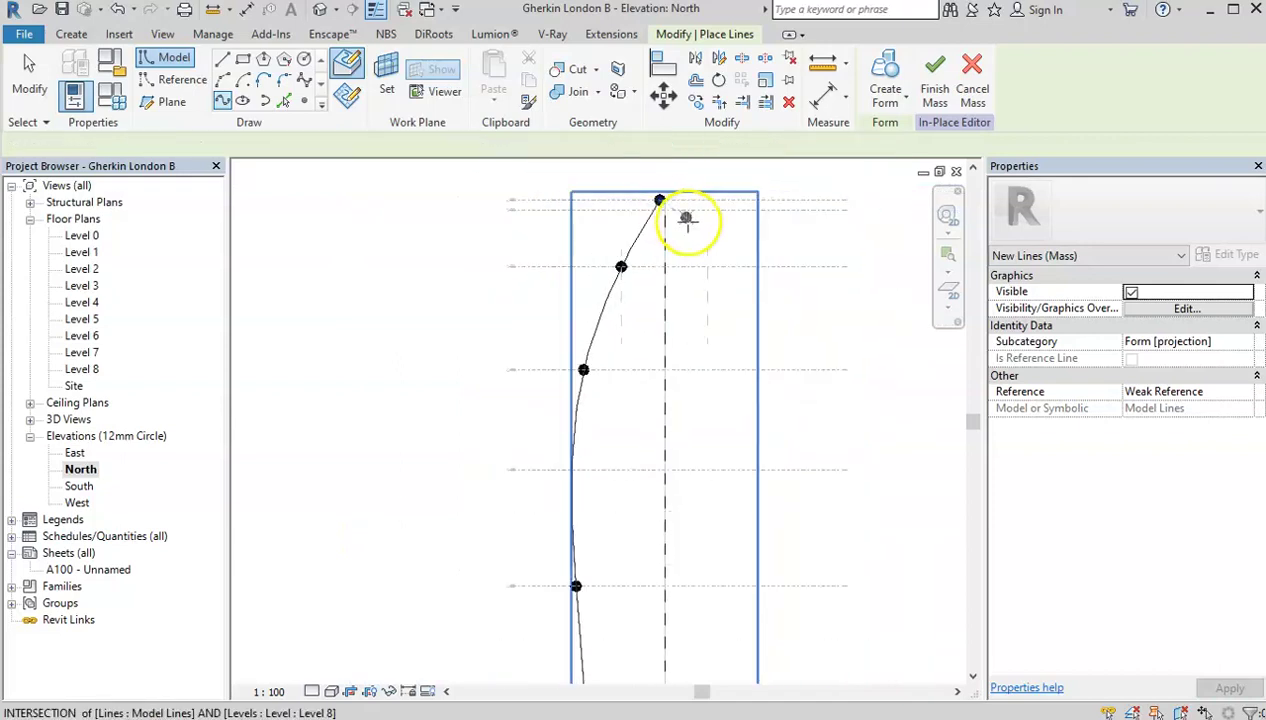
pyautogui.press('Escape')
pyautogui.scroll(-2, 627, 622)
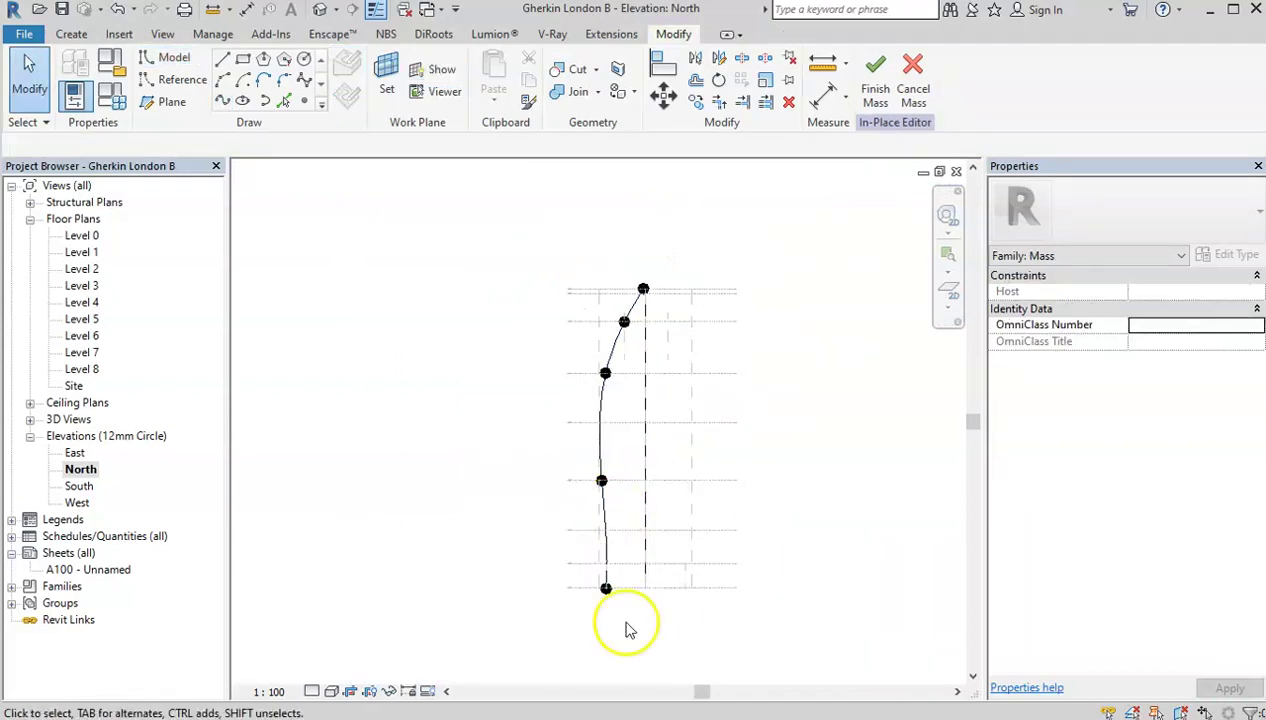
# Step: Move the spline's Level 3 control point down to just above Level 2, about 27573 mm below Level 3
pyautogui.scroll(3, 597, 520)
pyautogui.click(597, 505)
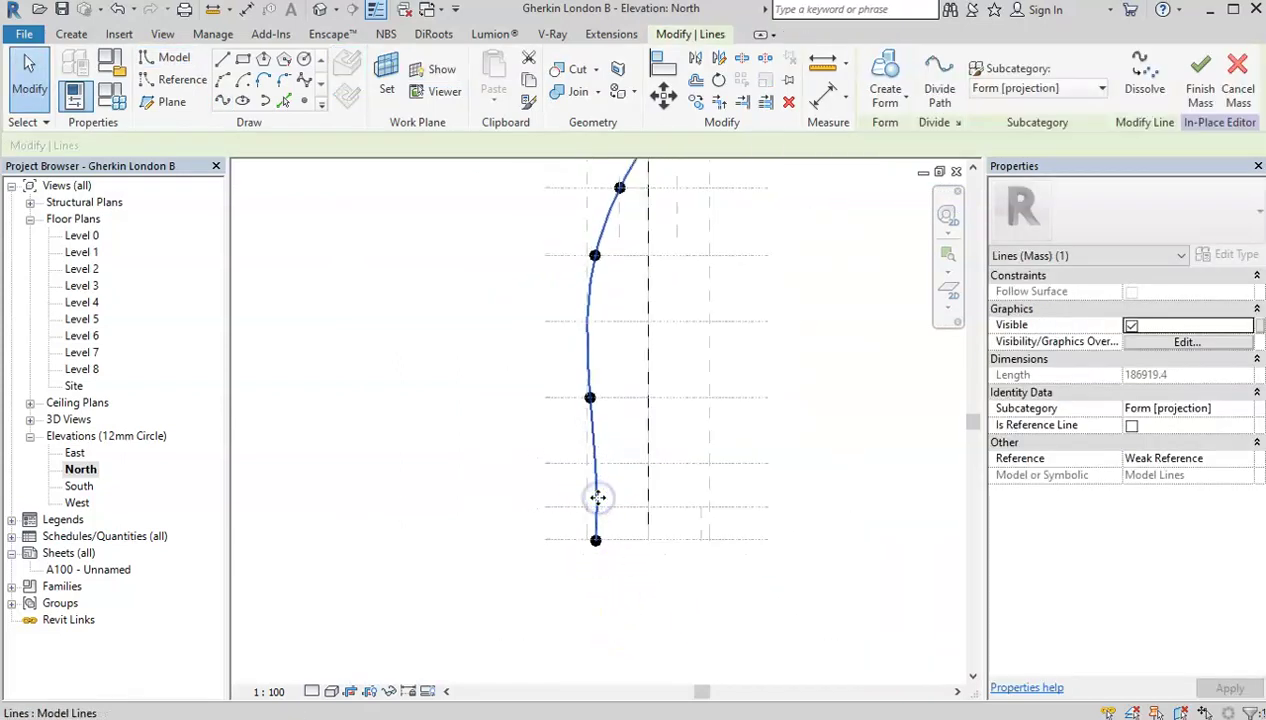
pyautogui.scroll(-2, 599, 395)
pyautogui.scroll(4, 598, 398)
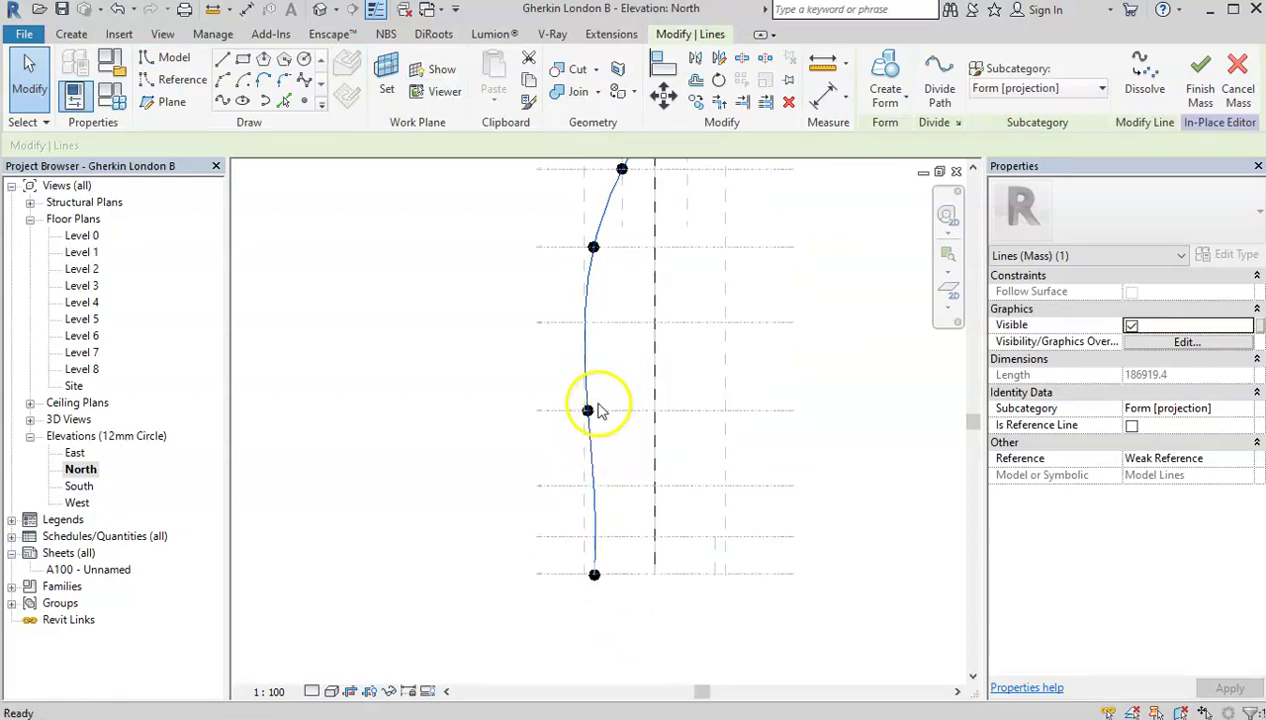
pyautogui.press('Escape')
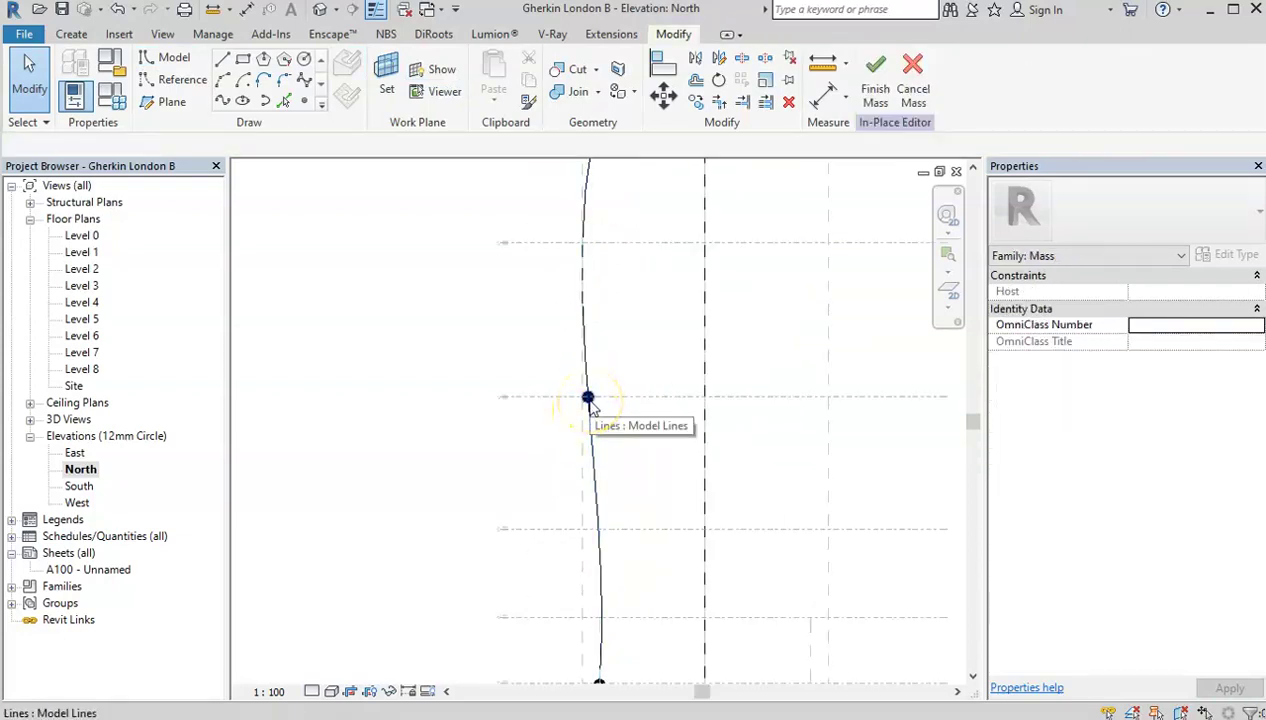
pyautogui.click(589, 399)
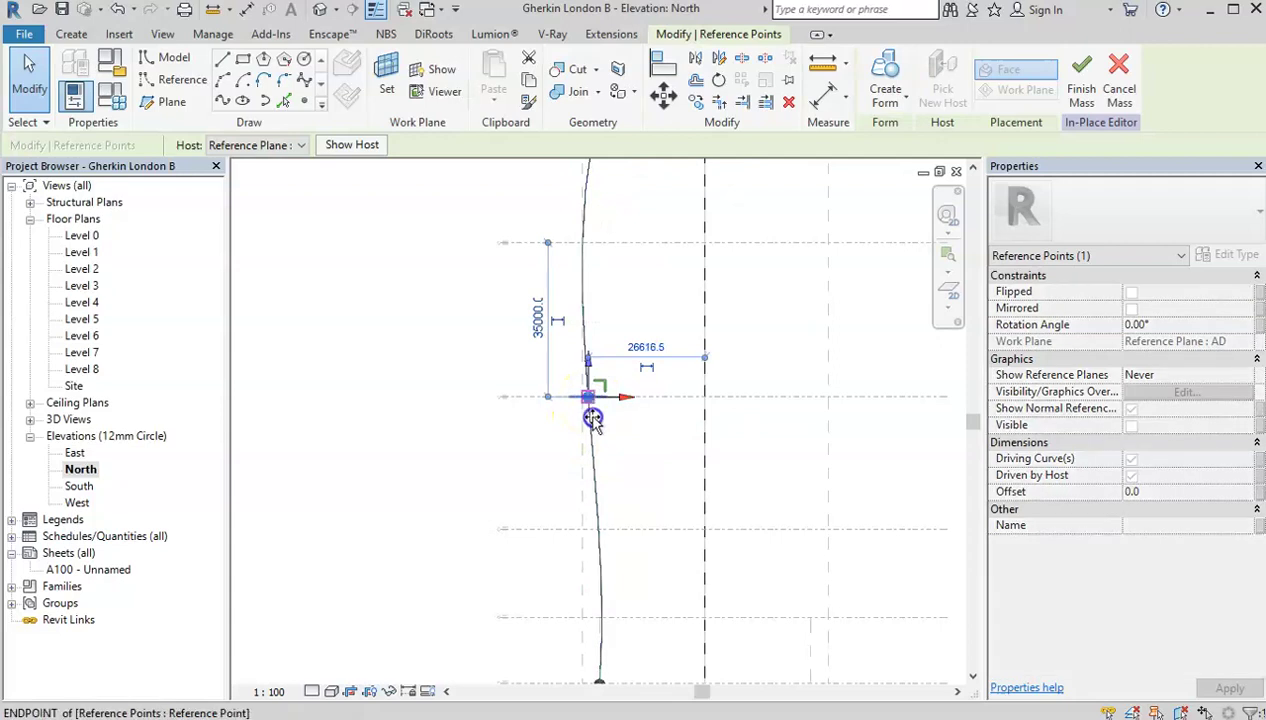
pyautogui.moveTo(593, 418); pyautogui.dragTo(591, 430)
pyautogui.moveTo(588, 362); pyautogui.dragTo(630, 519)
pyautogui.scroll(-2, 589, 541)
pyautogui.scroll(2, 605, 635)
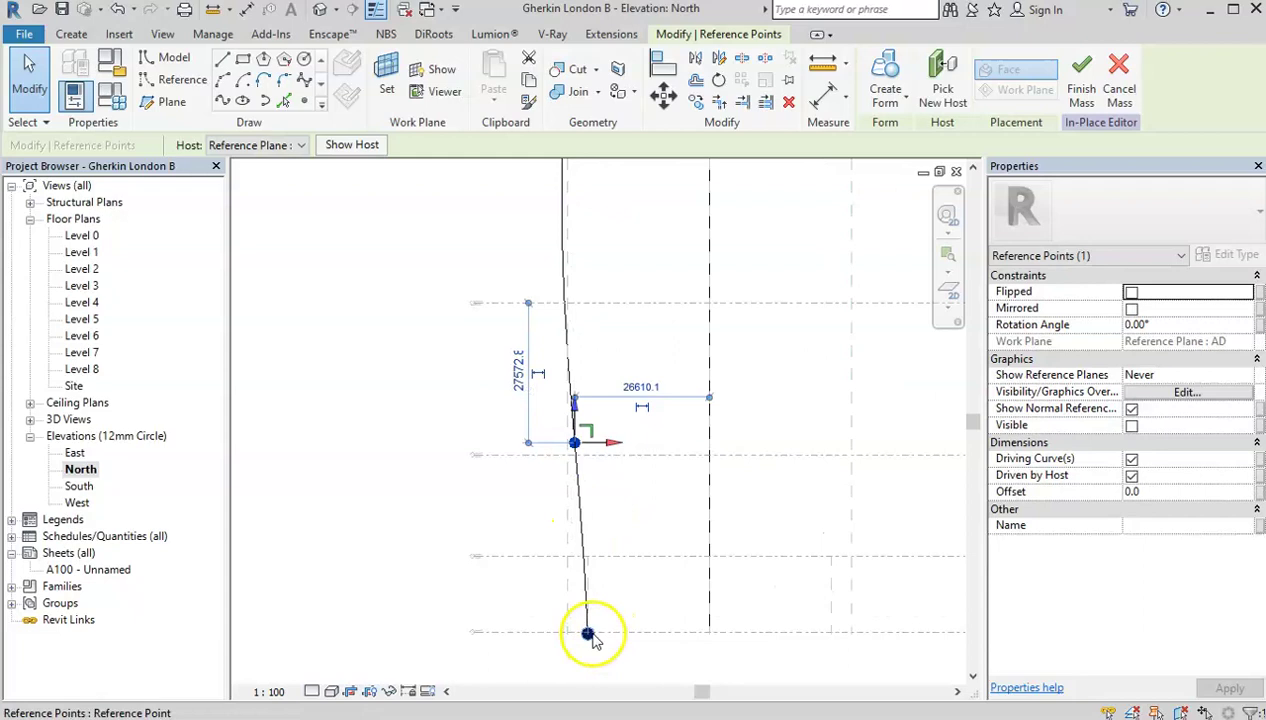
# Step: Shift the spline's base control point slightly inward towards the central axis
pyautogui.click(592, 635)
pyautogui.moveTo(627, 638); pyautogui.dragTo(633, 636)
pyautogui.scroll(-2, 526, 652)
pyautogui.scroll(2, 551, 341)
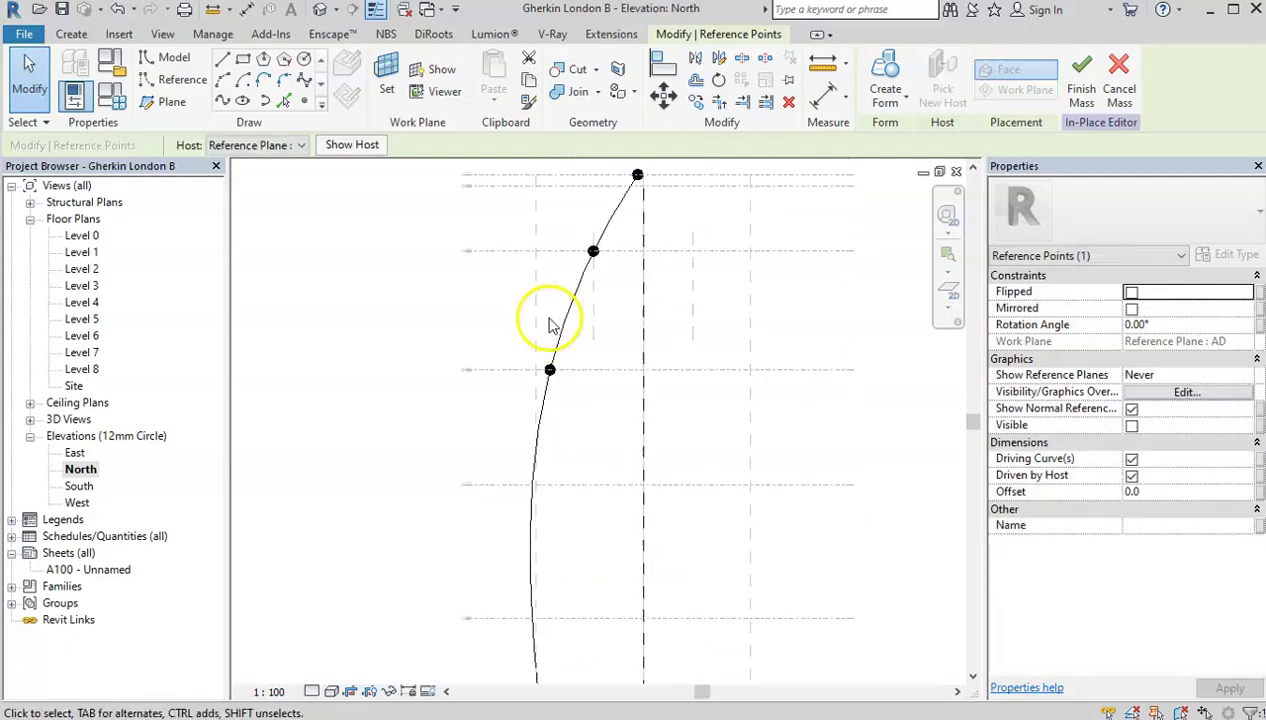
pyautogui.click(579, 327)
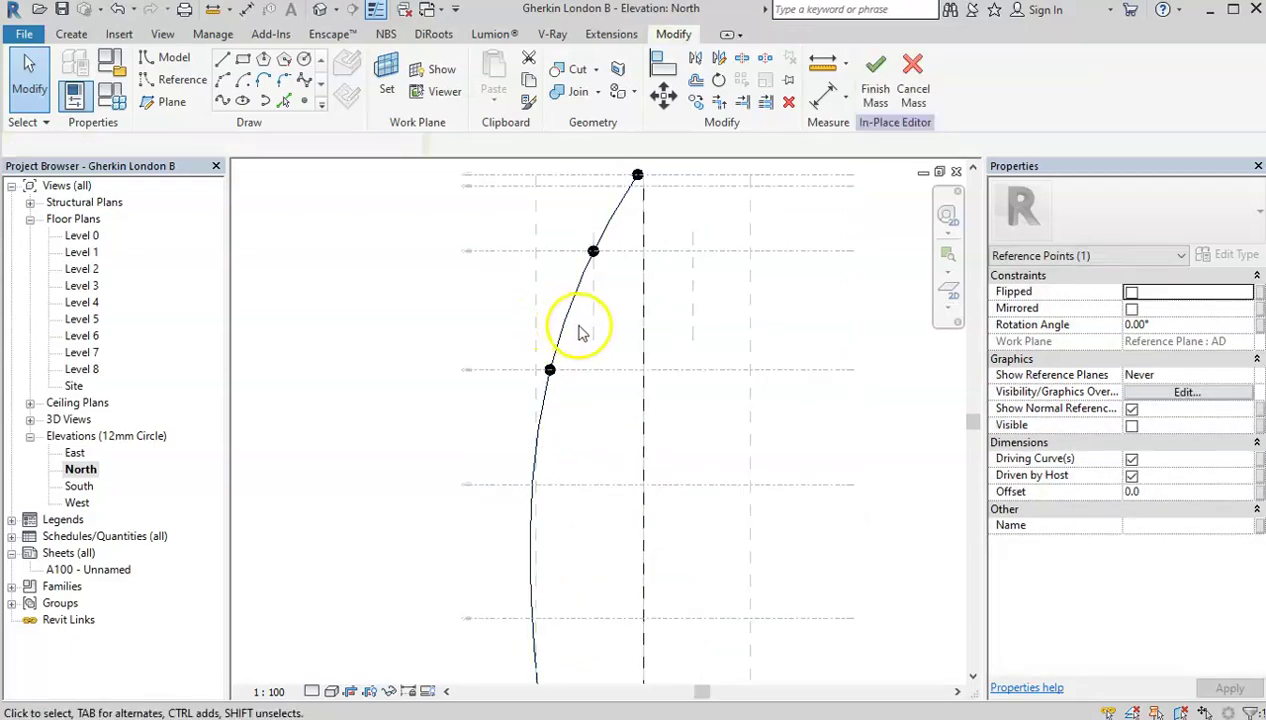
# Step: Shift the spline's Level 5 control point slightly inward towards the central axis to smooth the curve
pyautogui.click(551, 369)
pyautogui.scroll(2, 551, 369)
pyautogui.moveTo(590, 372); pyautogui.dragTo(595, 375)
pyautogui.scroll(-3, 595, 374)
pyautogui.click(486, 466)
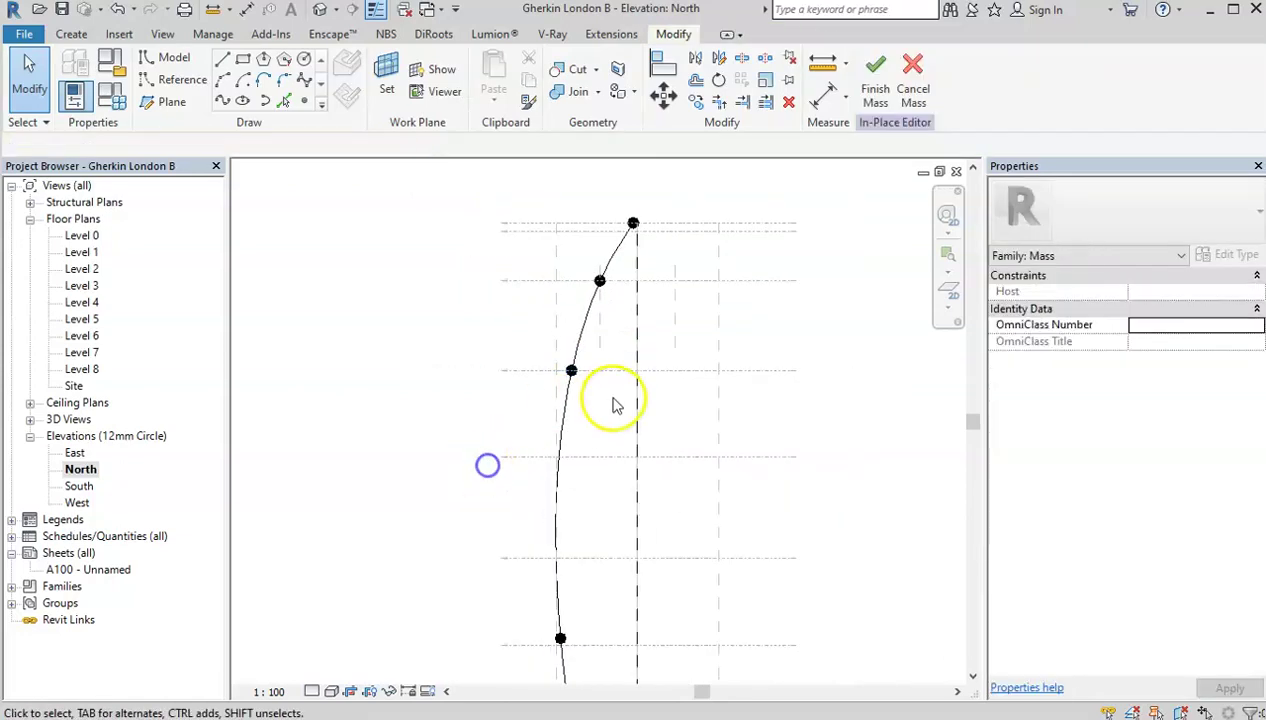
pyautogui.scroll(-2, 612, 401)
pyautogui.scroll(-2, 635, 440)
pyautogui.scroll(4, 644, 430)
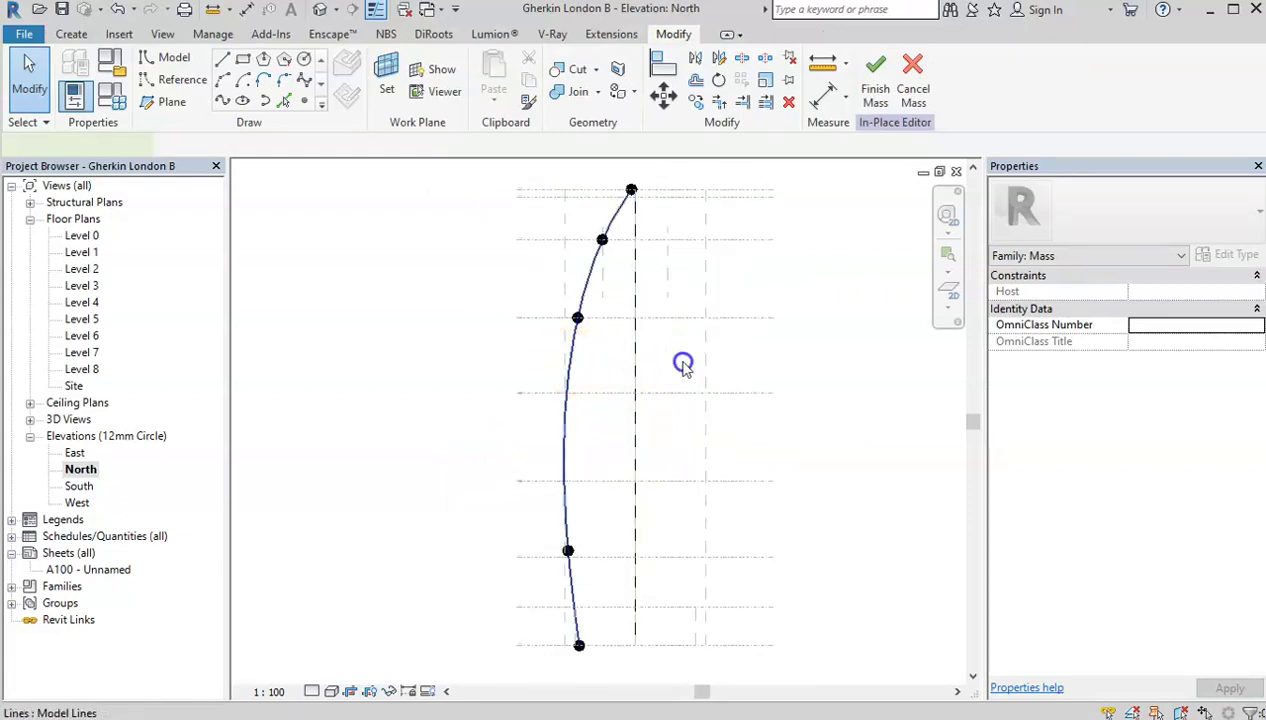
# Step: Revolve the spline profile about the central axis line into a solid with Create Form
pyautogui.click(636, 372)
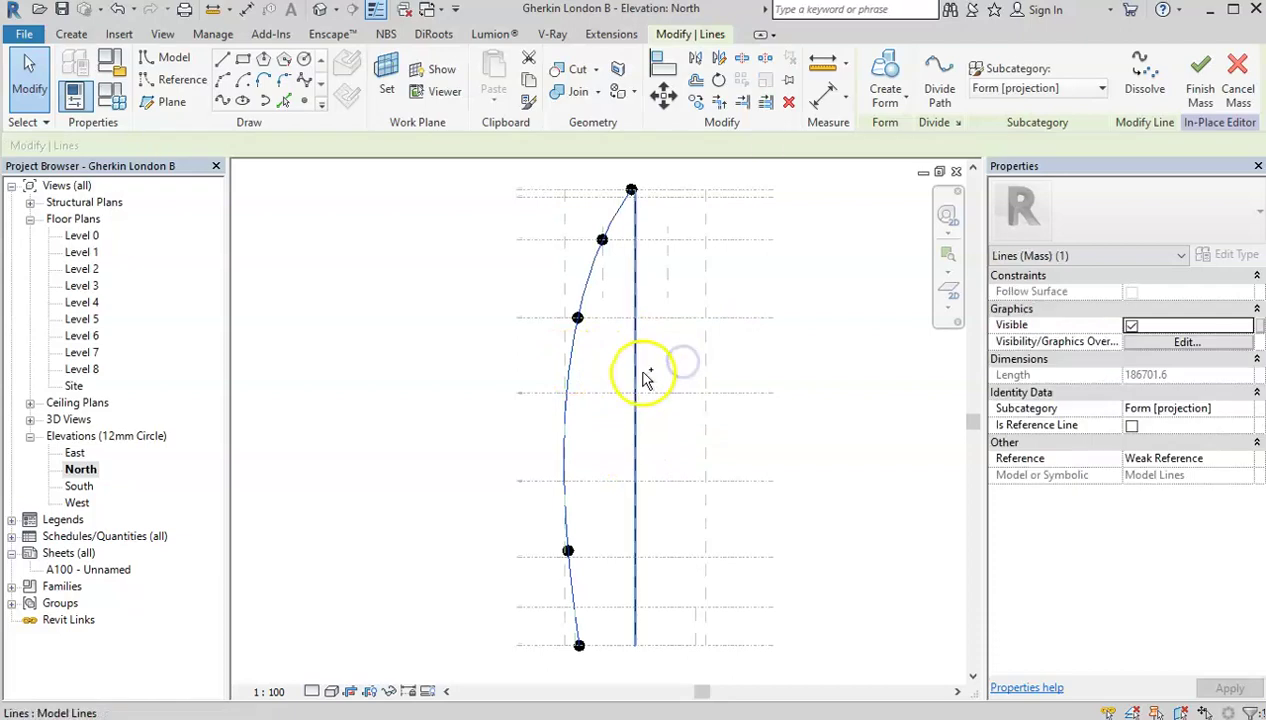
pyautogui.click(899, 88)
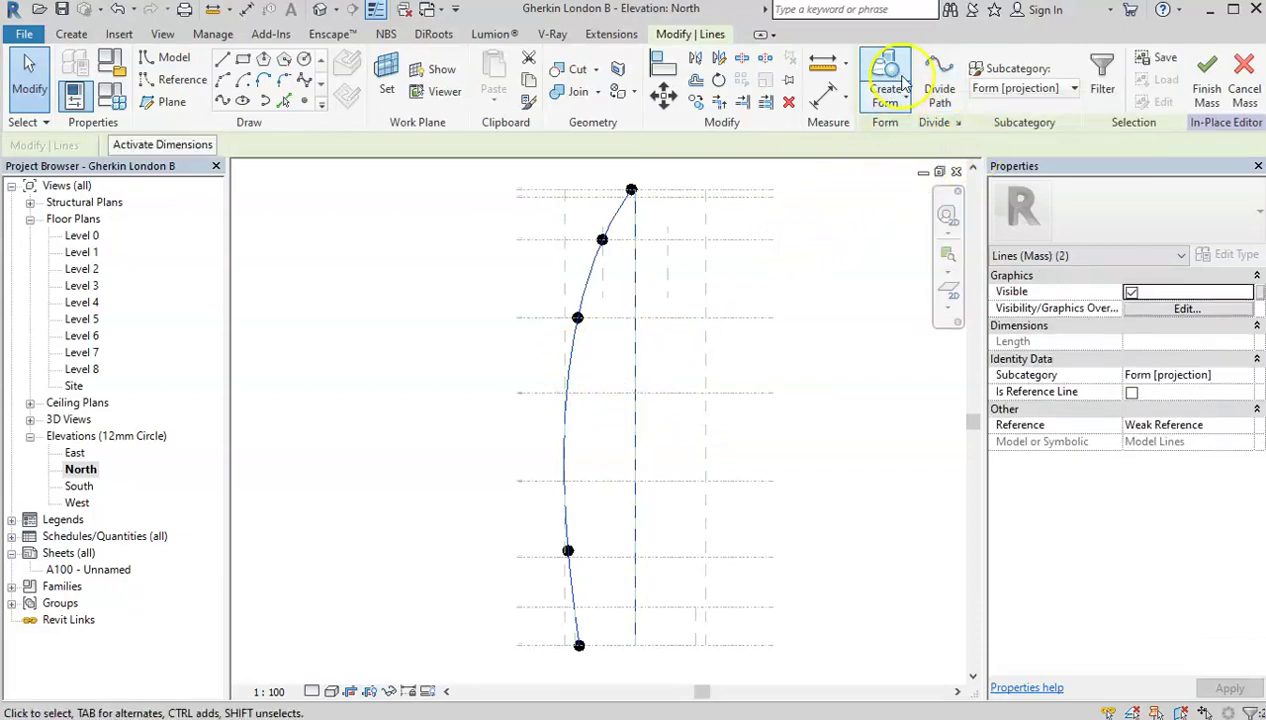
pyautogui.click(800, 418)
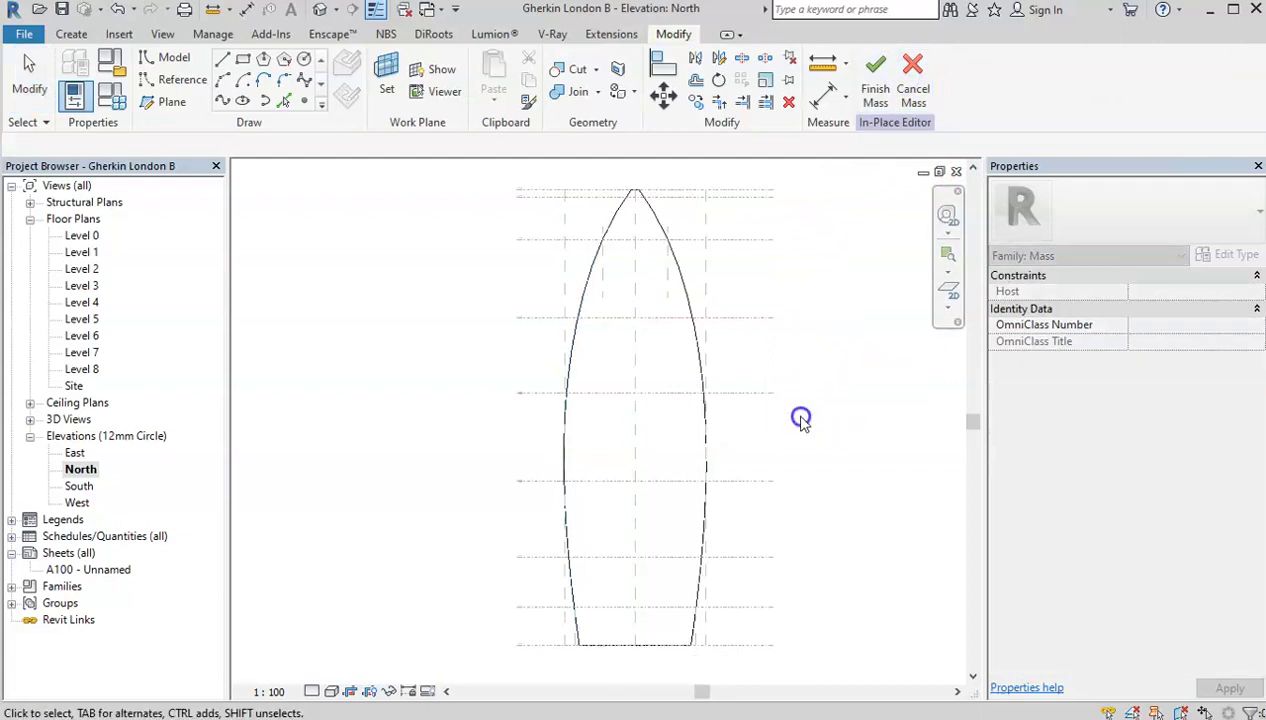
# Step: Open the default 3D view and apply Divide Surface to both curved faces of the revolved tower form
pyautogui.click(320, 9)
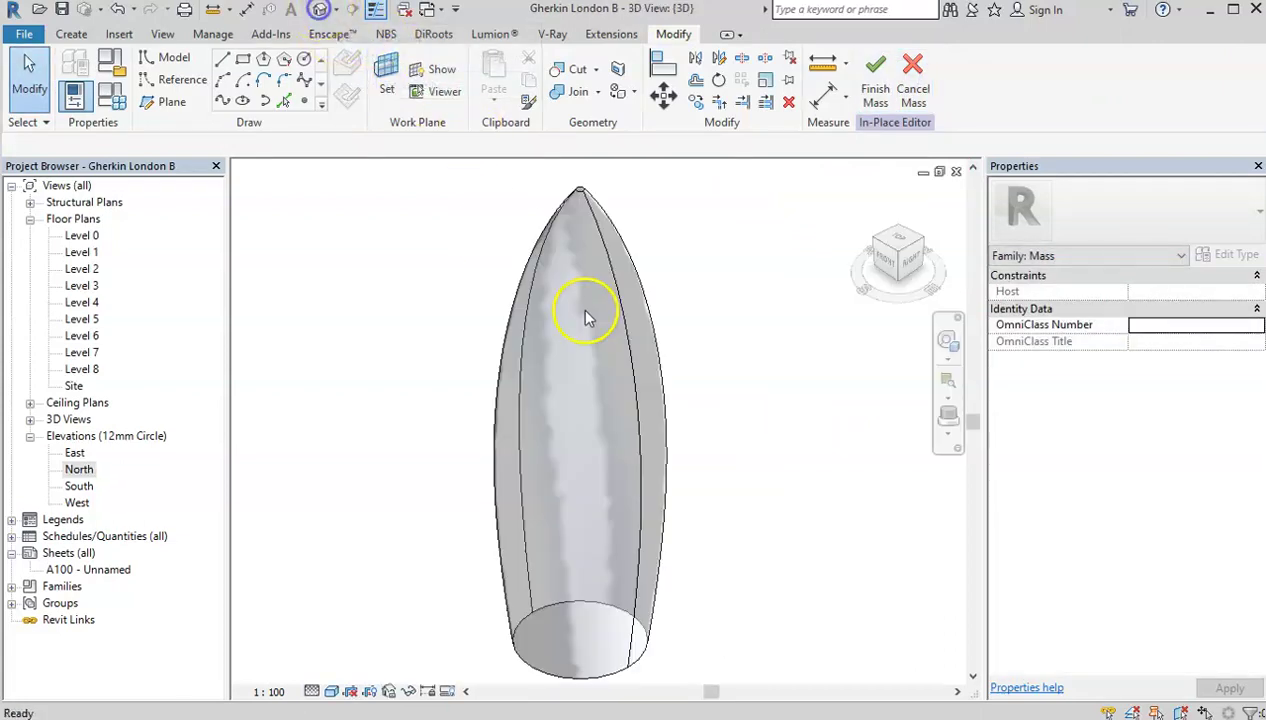
pyautogui.click(668, 430)
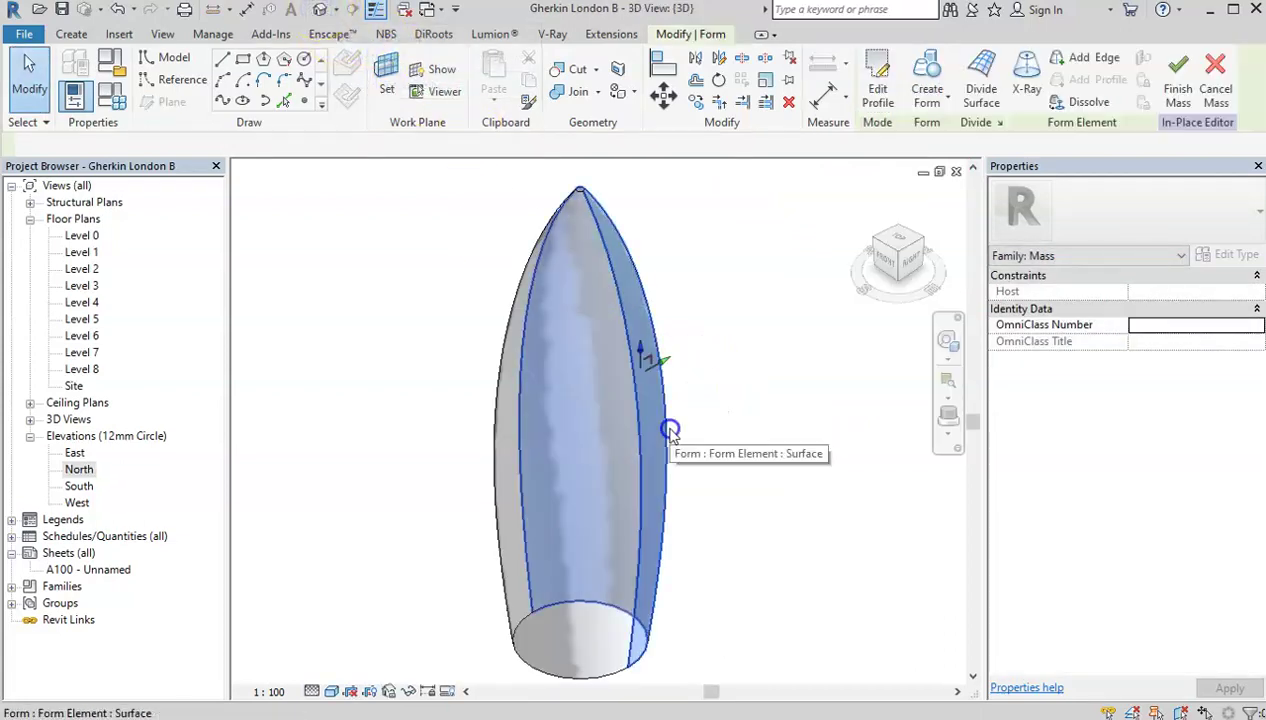
pyautogui.keyDown('ctrl'); pyautogui.click(503, 566); pyautogui.keyUp('ctrl')
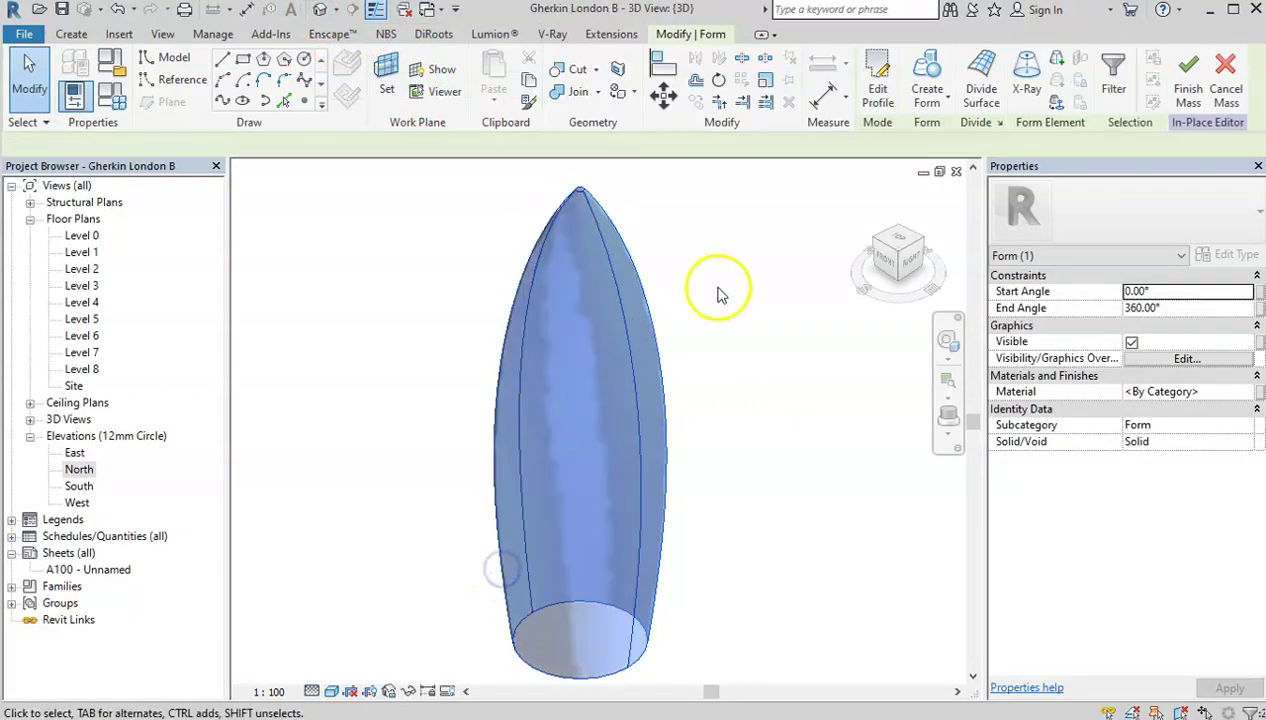
pyautogui.scroll(-2, 714, 418)
pyautogui.scroll(1, 631, 614)
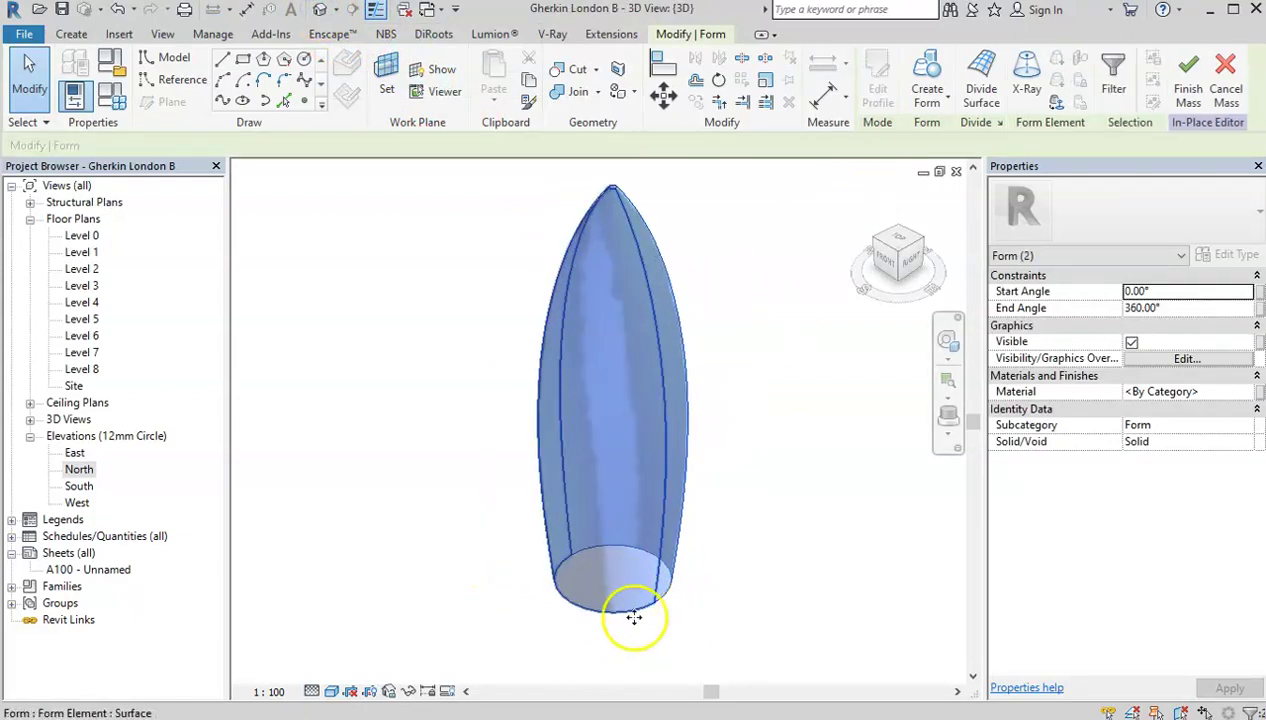
pyautogui.click(981, 70)
pyautogui.click(743, 481)
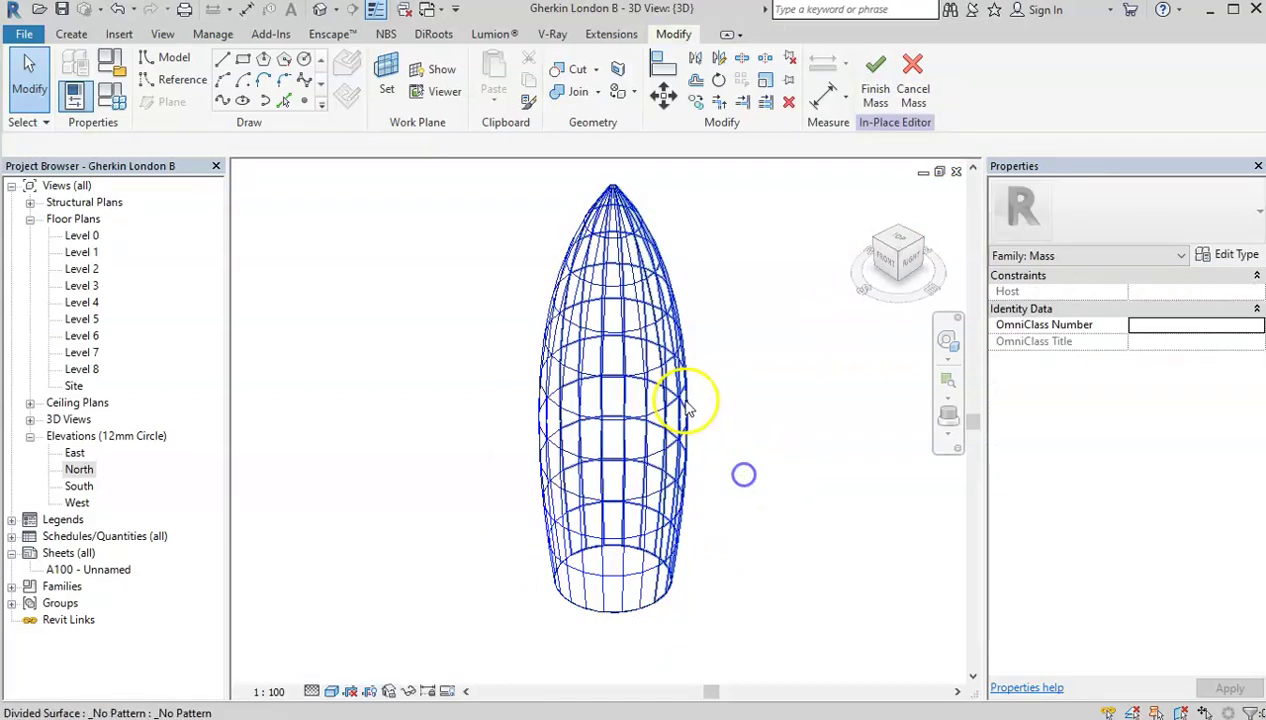
# Step: Apply the Triangle (bent) pattern to both divided surfaces of the tower
pyautogui.click(590, 612)
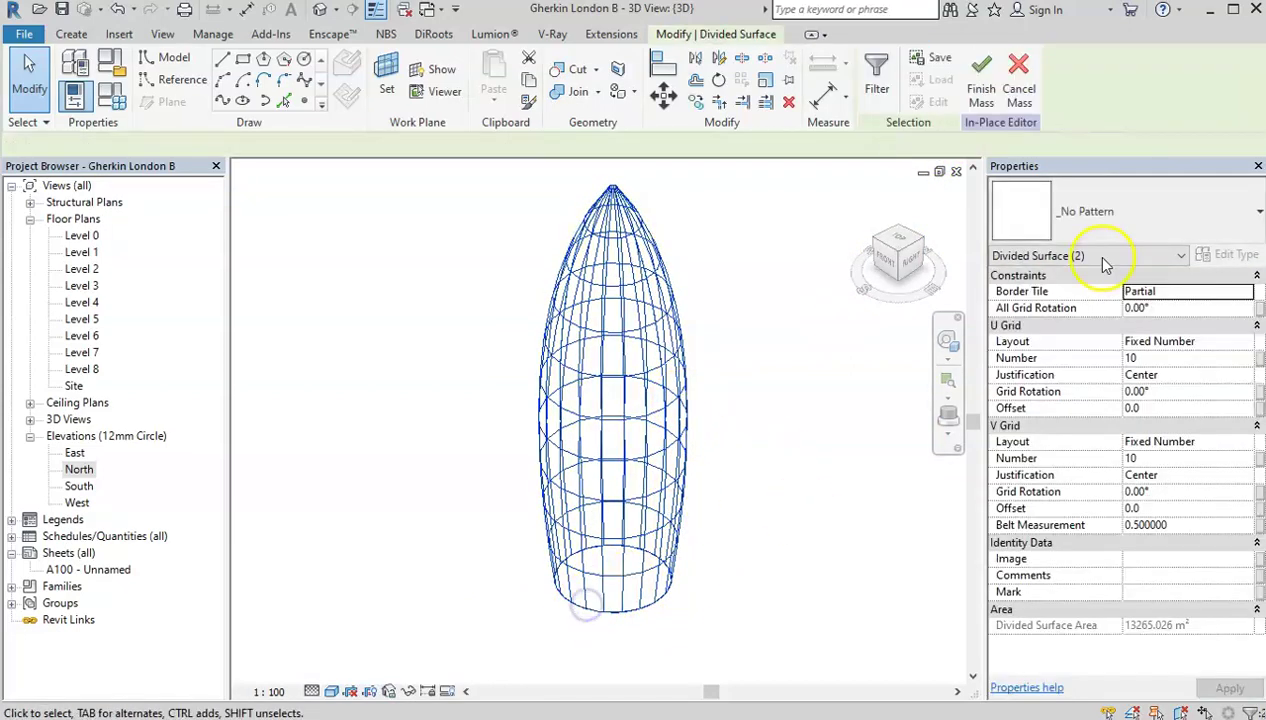
pyautogui.click(1110, 225)
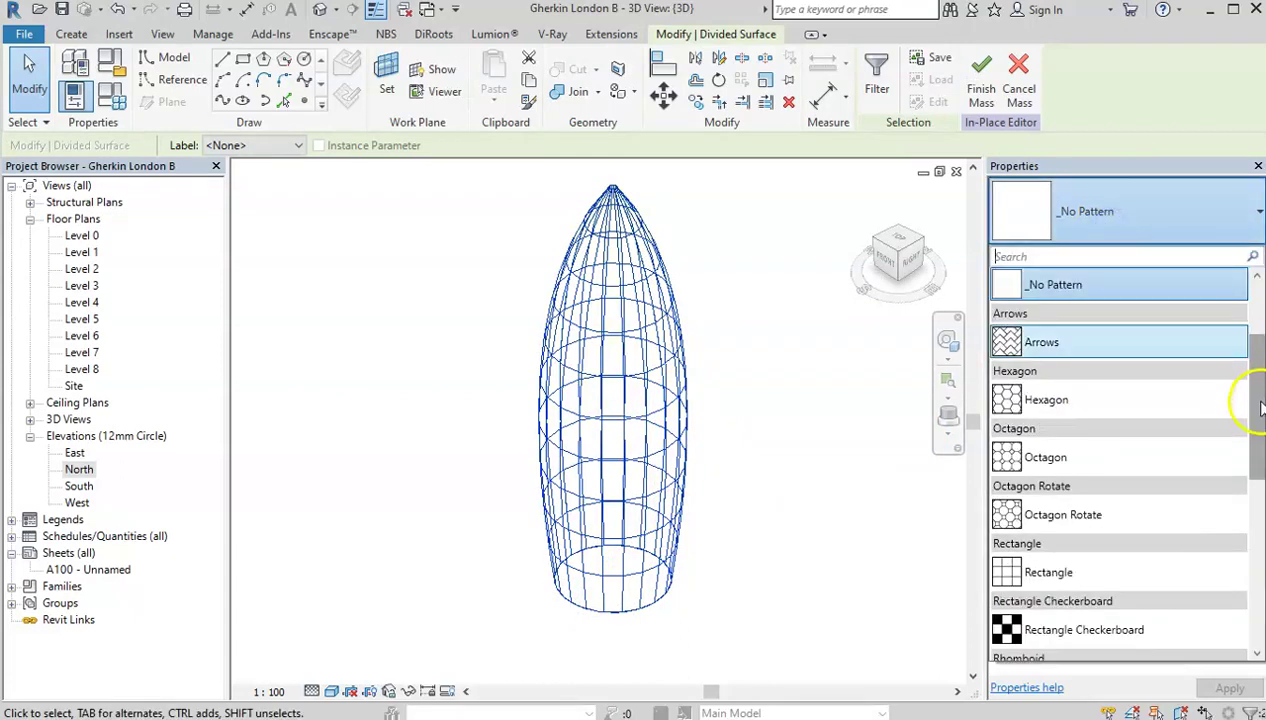
pyautogui.moveTo(1262, 405); pyautogui.dragTo(1252, 585)
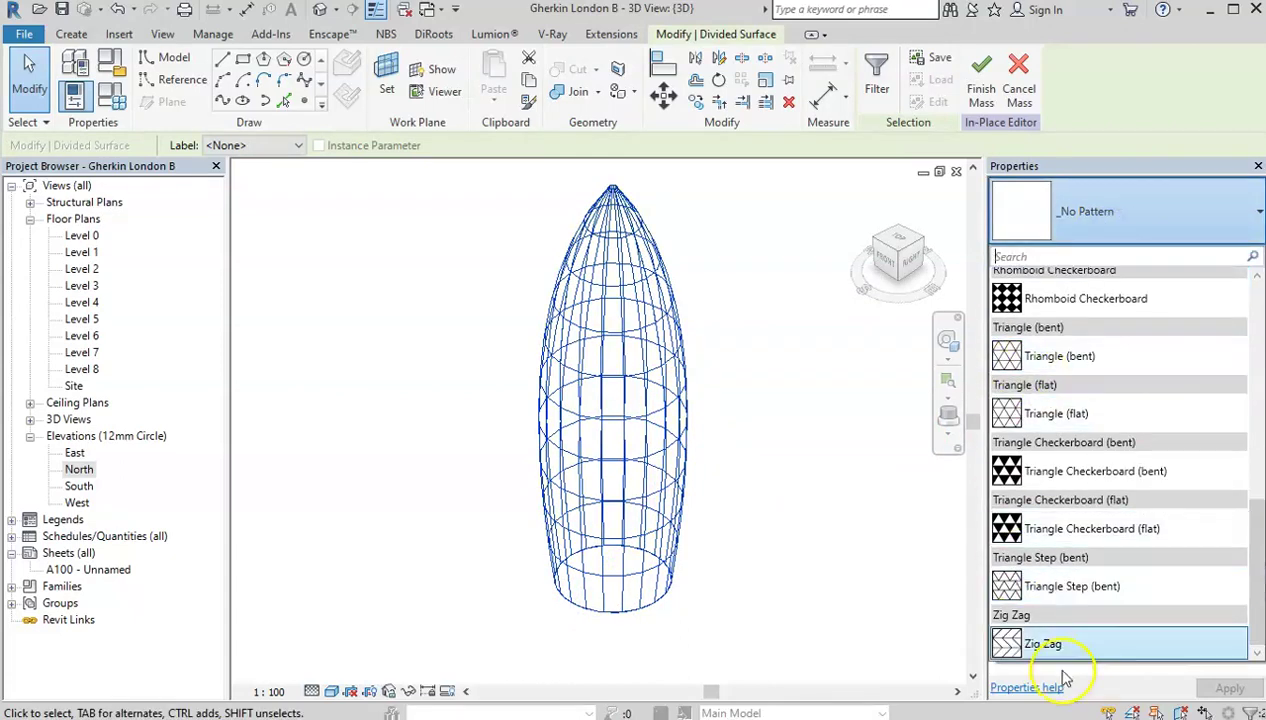
pyautogui.click(1050, 357)
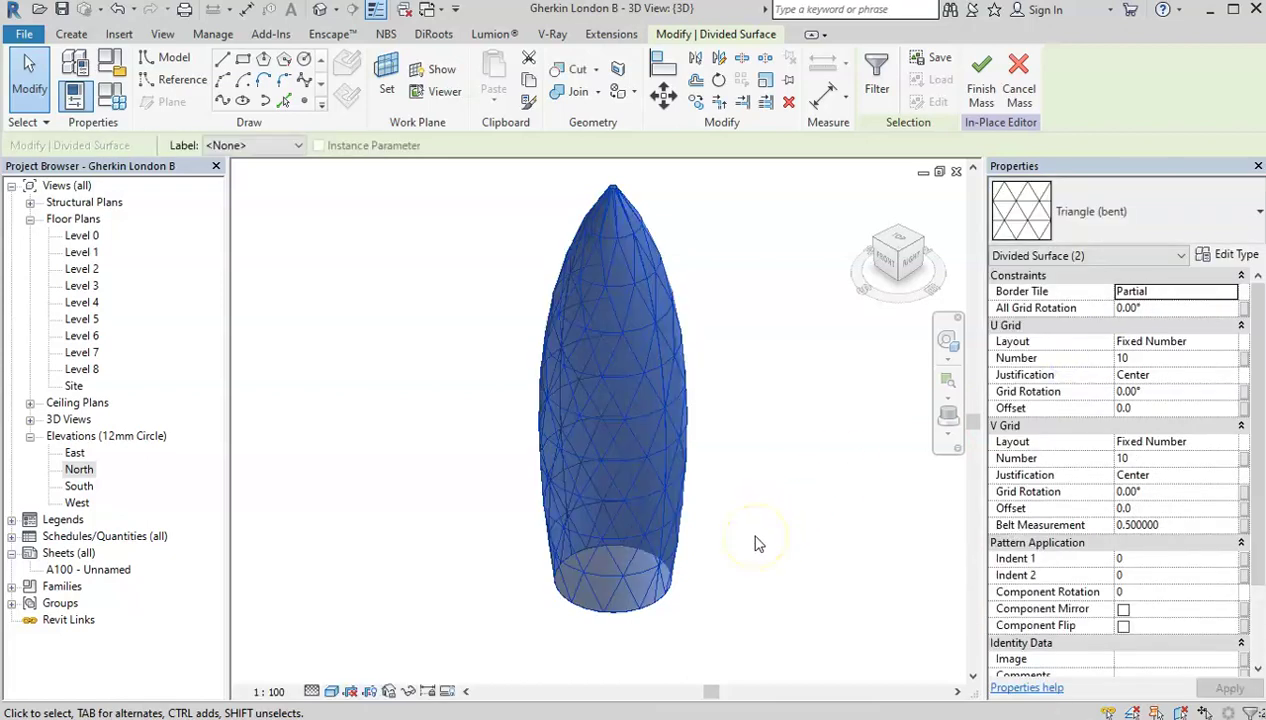
# Step: Set the U Grid and V Grid numbers of both divided surfaces to 20
pyautogui.click(1168, 358)
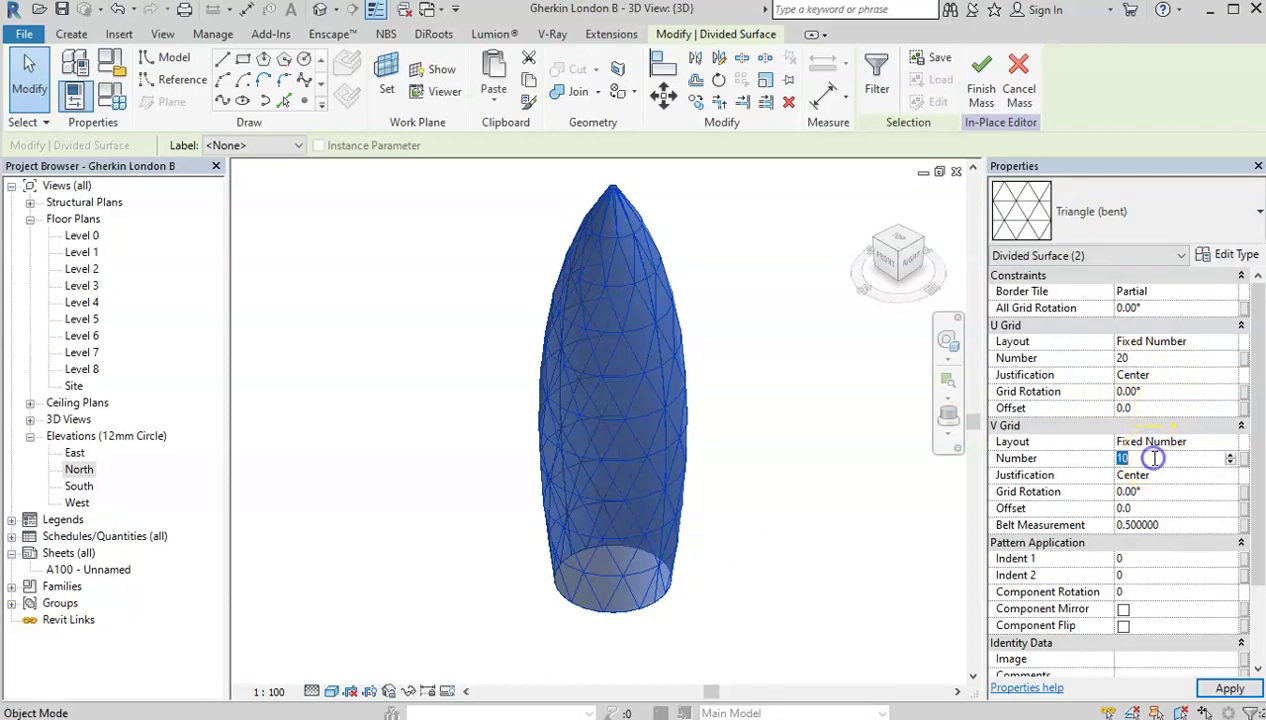
pyautogui.click(786, 522)
pyautogui.scroll(3, 686, 308)
pyautogui.scroll(-3, 681, 302)
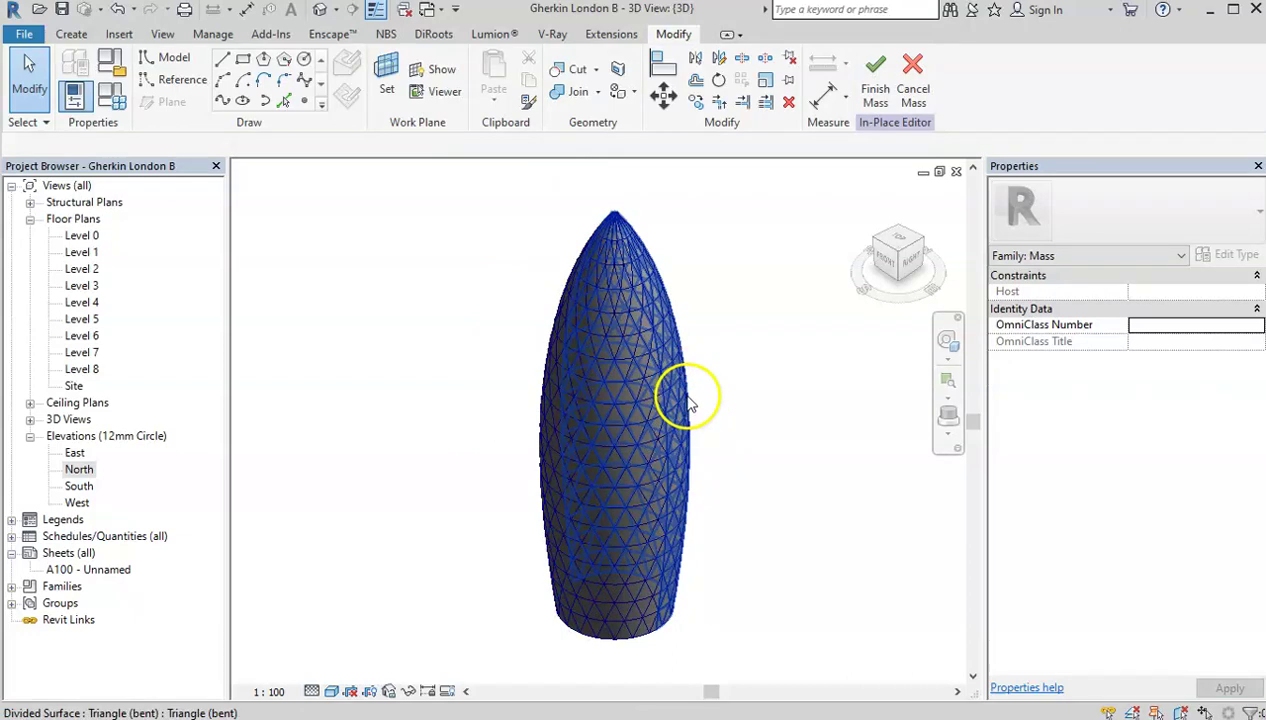
pyautogui.scroll(3, 660, 270)
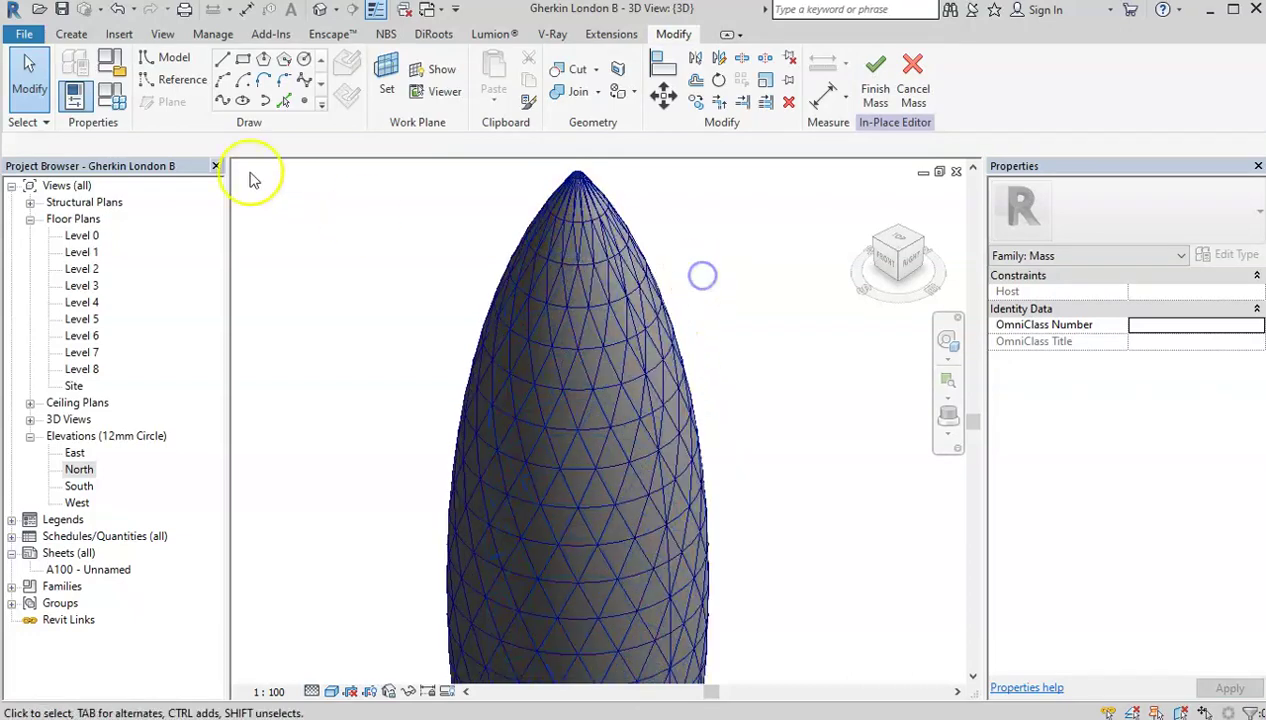
# Step: Create a new family from the Metric Curtain Panel Pattern Based template
pyautogui.click(24, 34)
pyautogui.moveTo(66, 160)
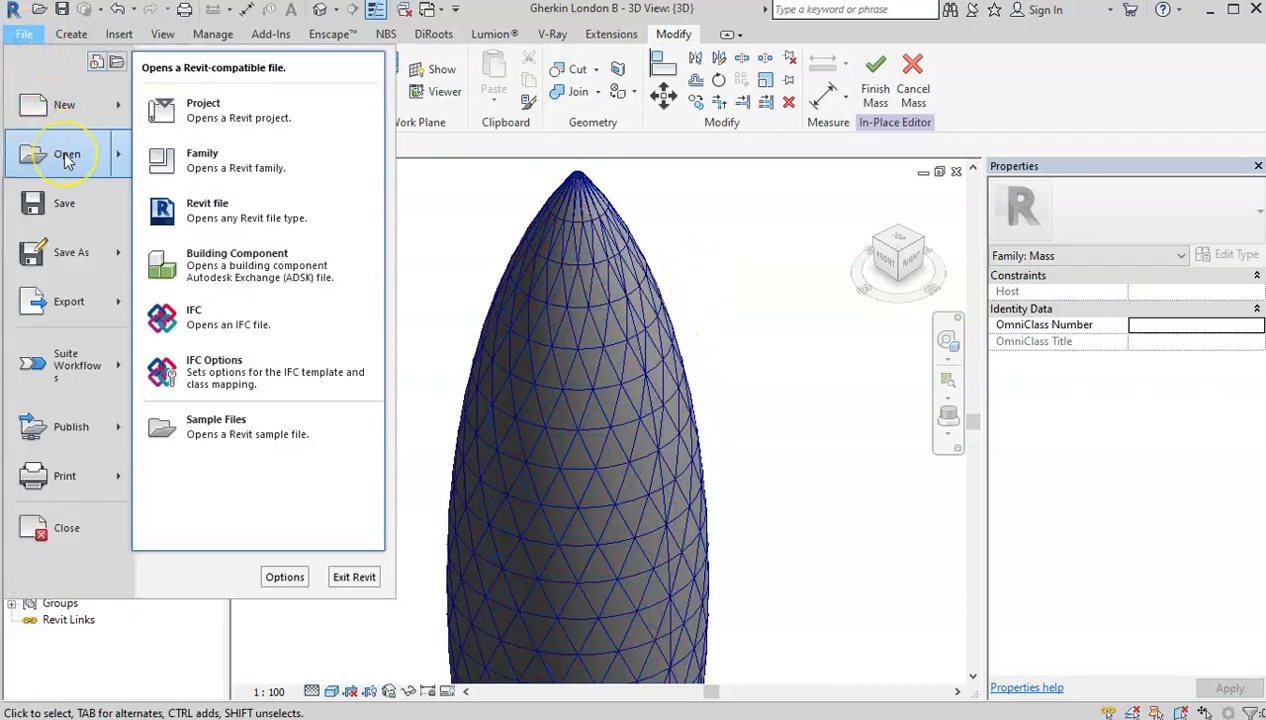
pyautogui.moveTo(66, 108)
pyautogui.click(205, 160)
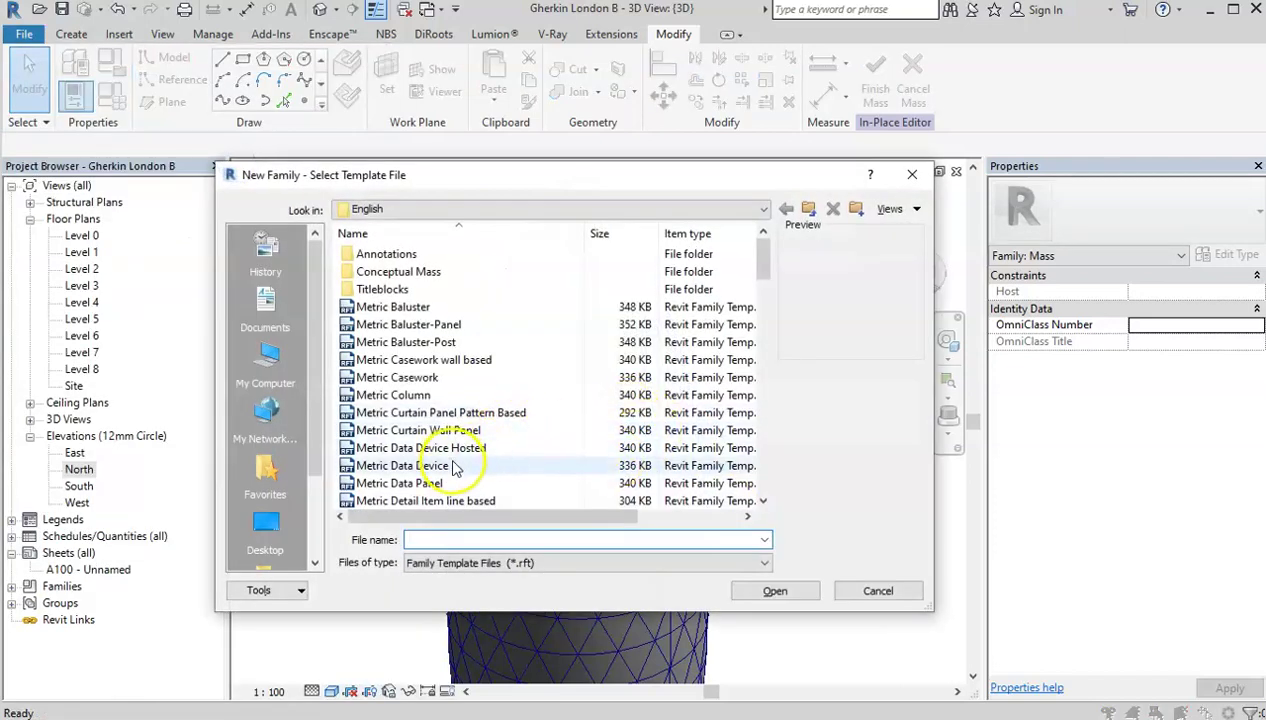
pyautogui.scroll(-3, 462, 460)
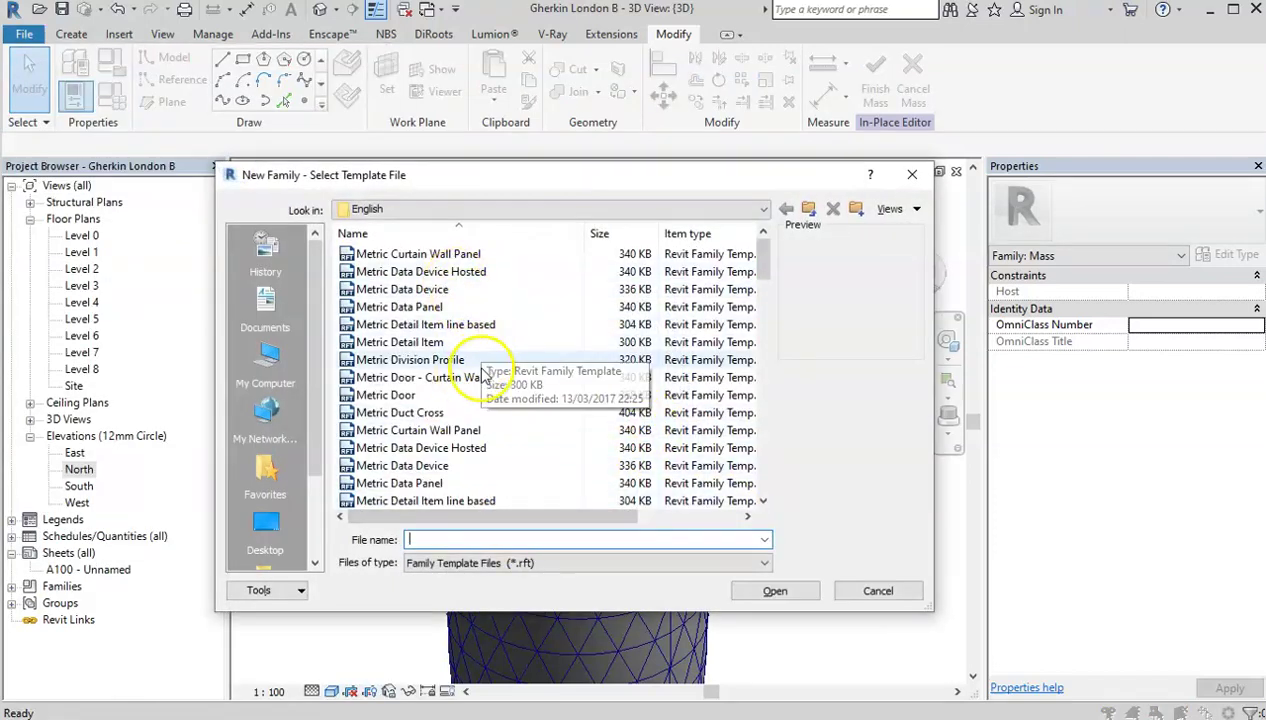
pyautogui.scroll(3, 484, 374)
pyautogui.click(497, 412)
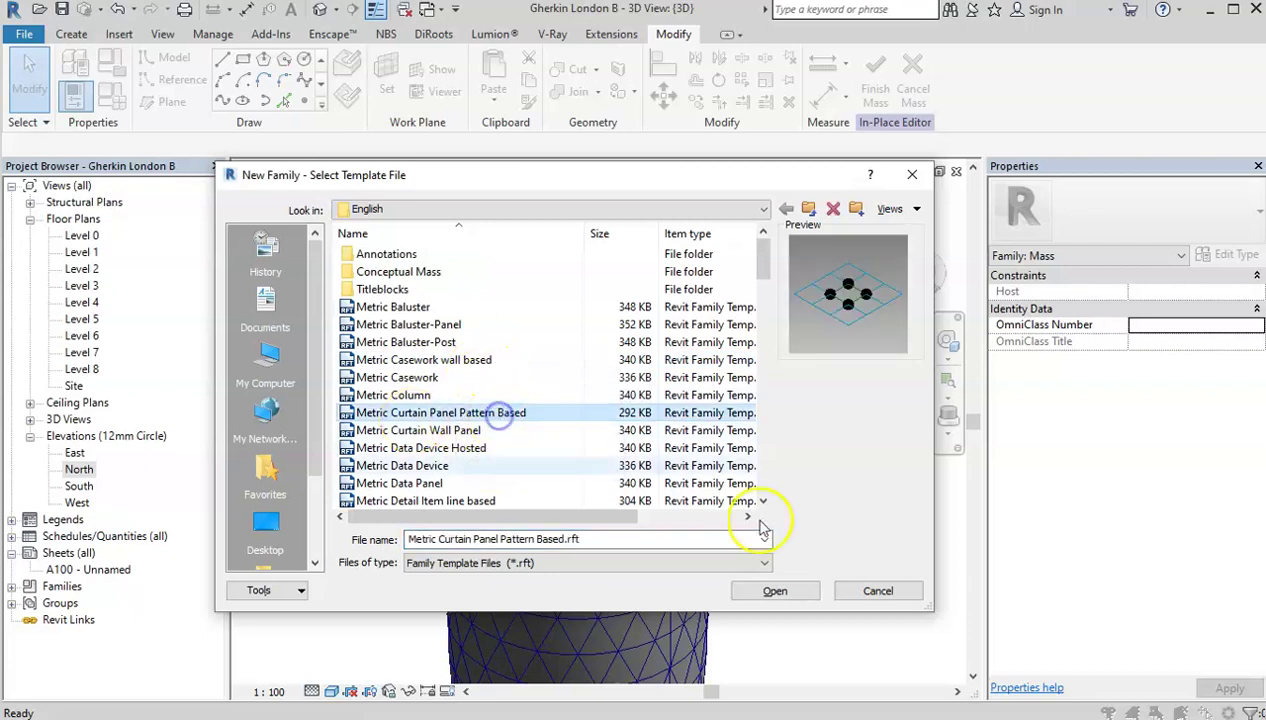
pyautogui.click(775, 591)
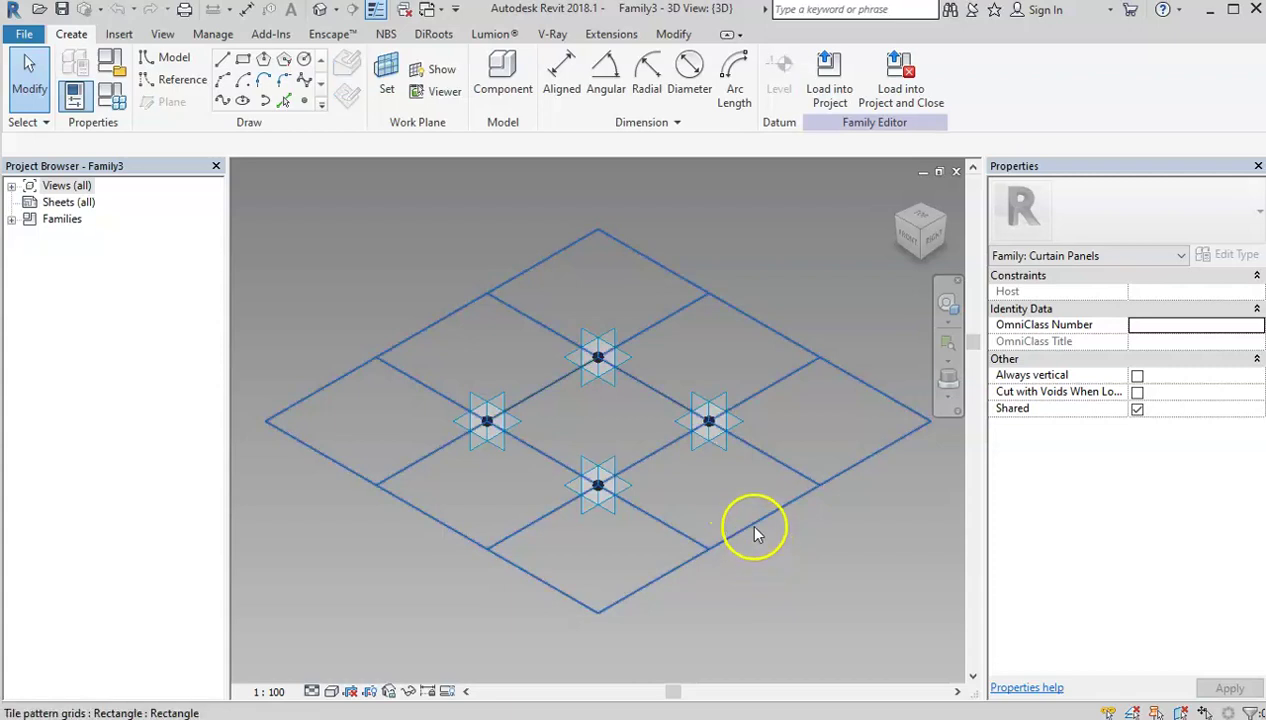
# Step: Change the panel family's tile pattern grid to the Triangle (bent) type
pyautogui.click(754, 526)
pyautogui.click(1136, 234)
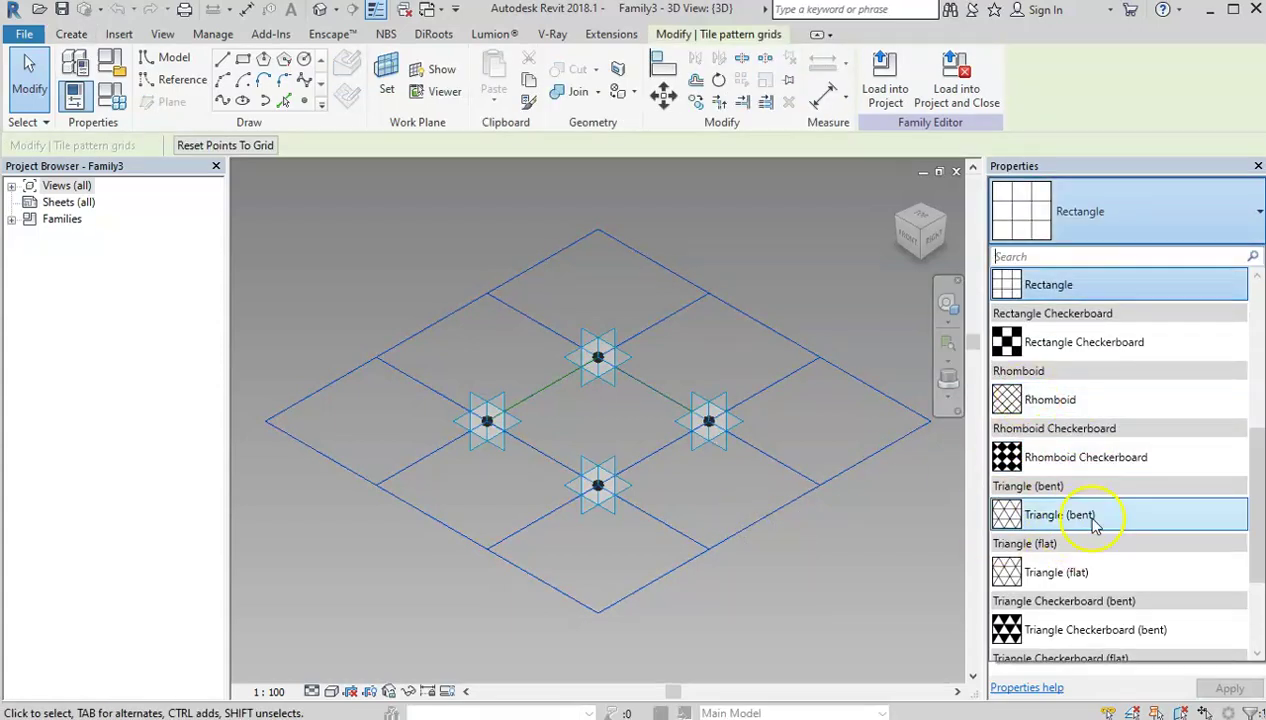
pyautogui.click(1060, 516)
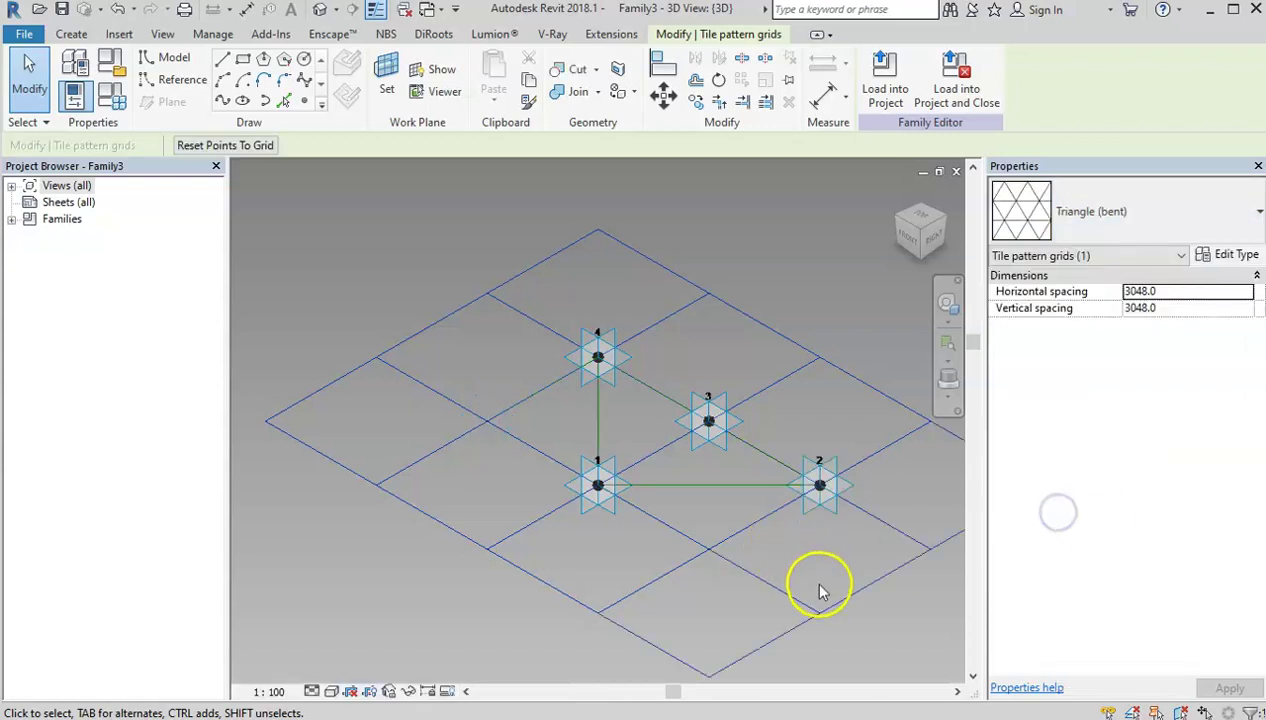
pyautogui.scroll(-2, 548, 410)
pyautogui.scroll(2, 610, 435)
pyautogui.scroll(1, 610, 430)
pyautogui.click(597, 416)
pyautogui.scroll(5, 549, 430)
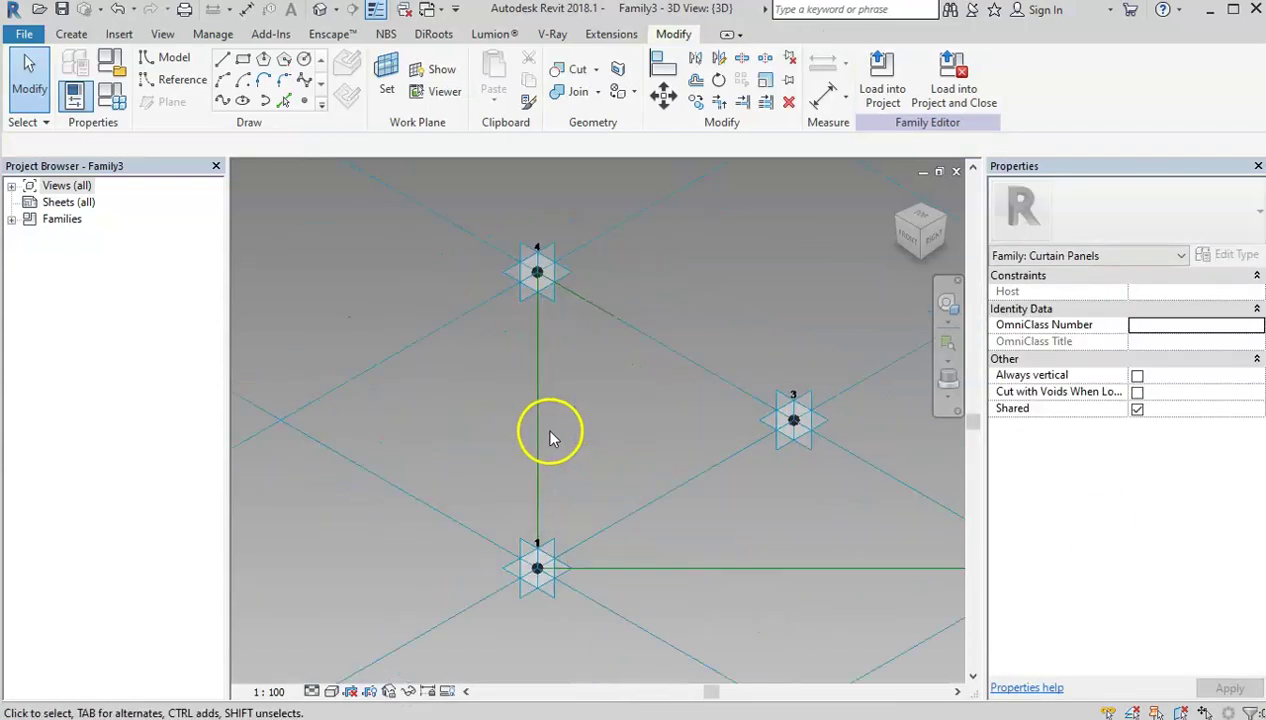
pyautogui.scroll(-3, 450, 420)
pyautogui.scroll(2, 532, 436)
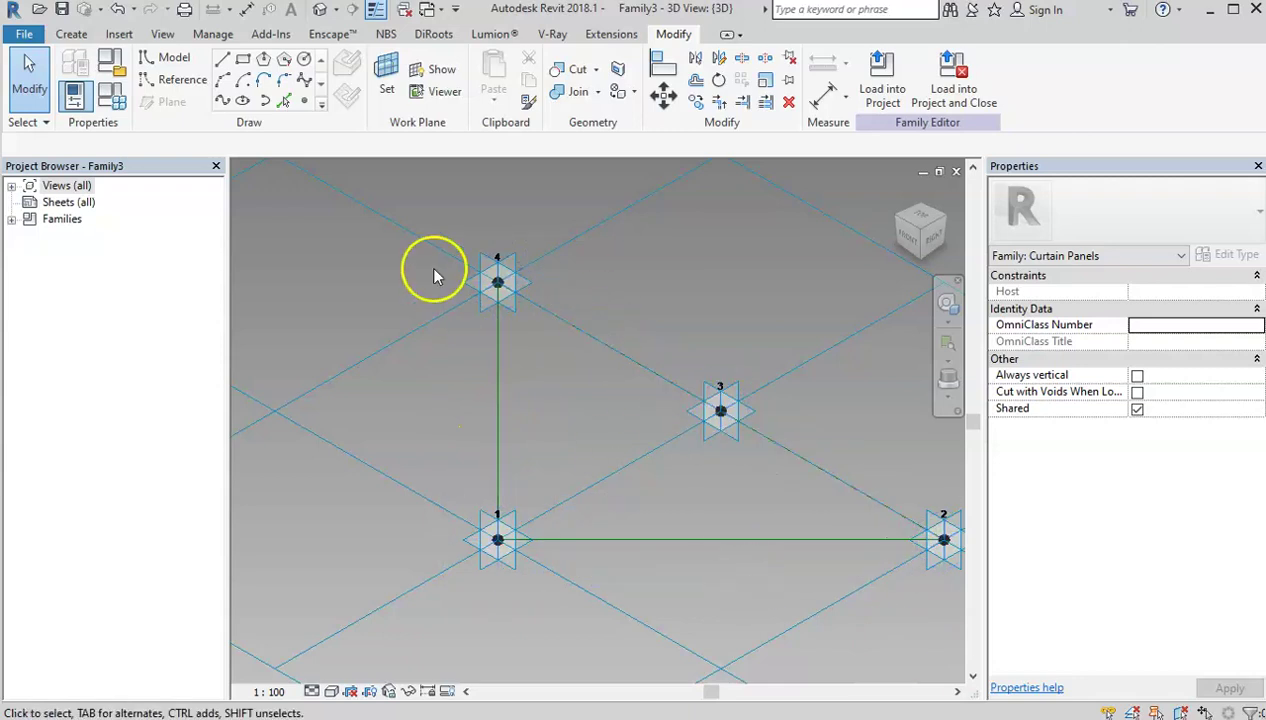
pyautogui.scroll(2, 485, 380)
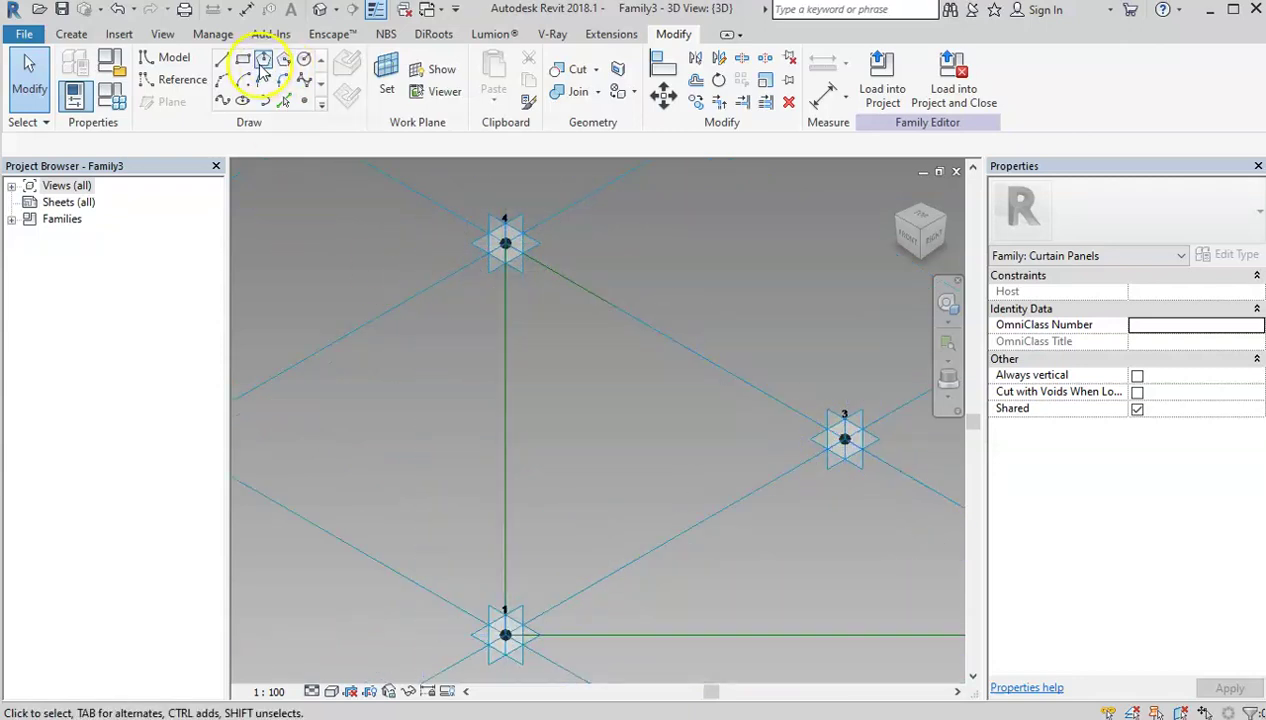
# Step: Switch to the web browser and view the reference images of the Gherkin London entrance structure
pyautogui.hotkey('alt', 'Tab')
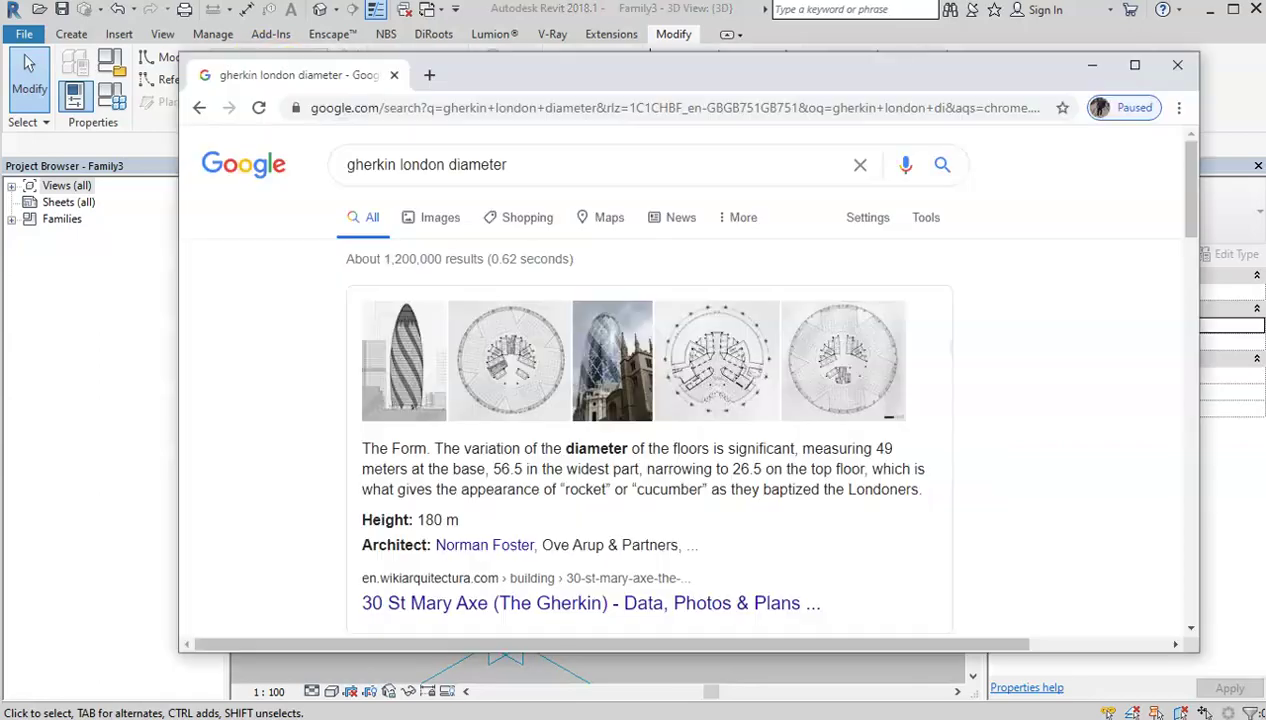
pyautogui.hotkey('alt', 'Tab')
pyautogui.hotkey('alt', 'Tab')
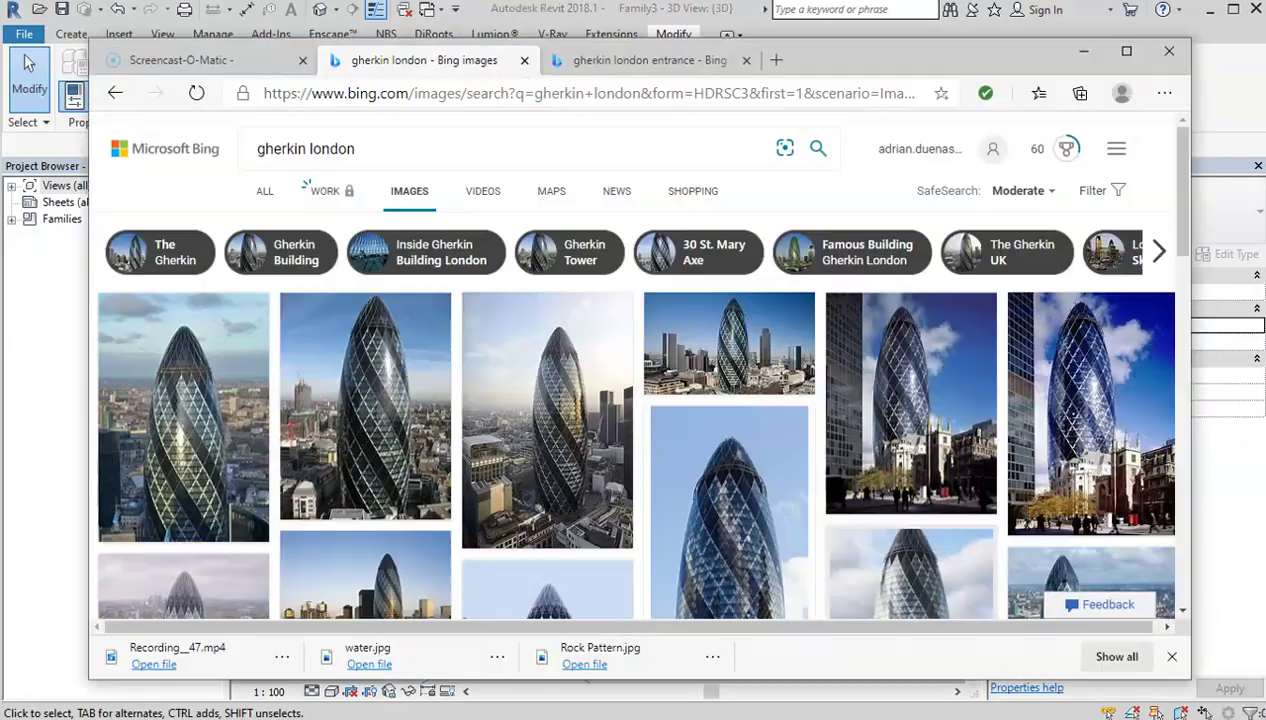
pyautogui.click(621, 61)
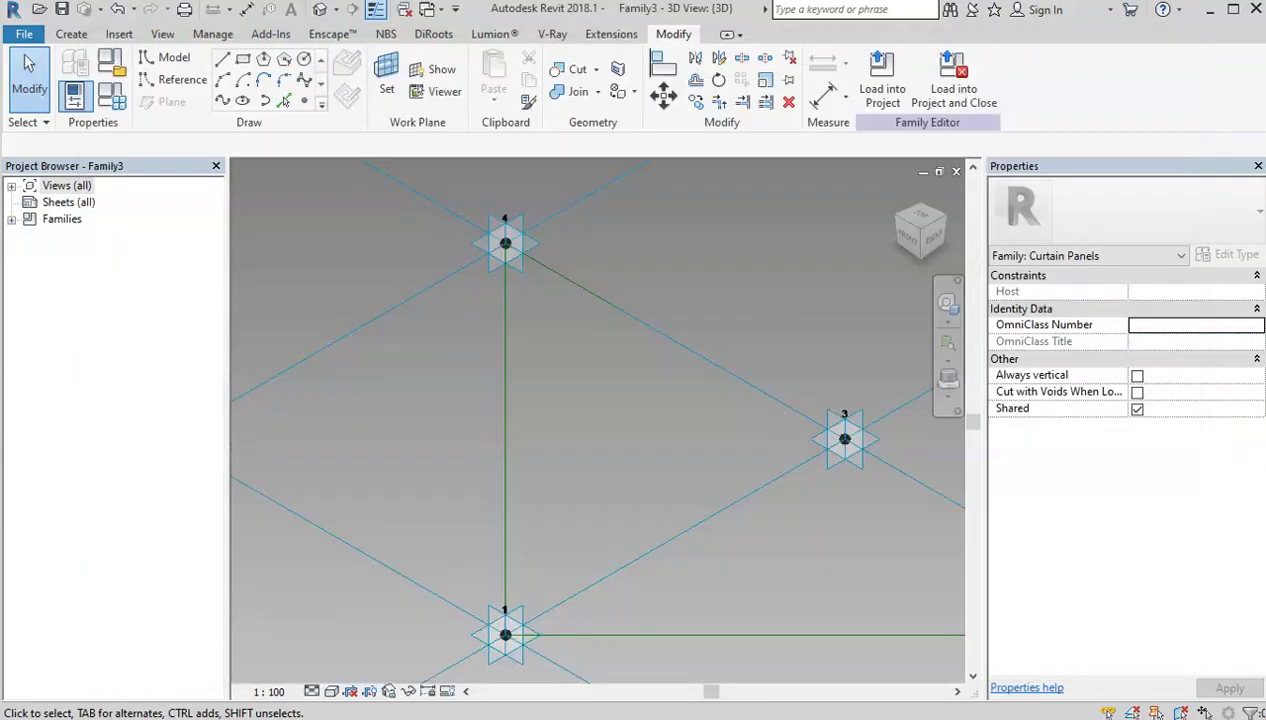
# Step: Back in Revit, place a reference point on the line between adaptive points 1 and 4 and set its plane as the work plane
pyautogui.scroll(5, 452, 376)
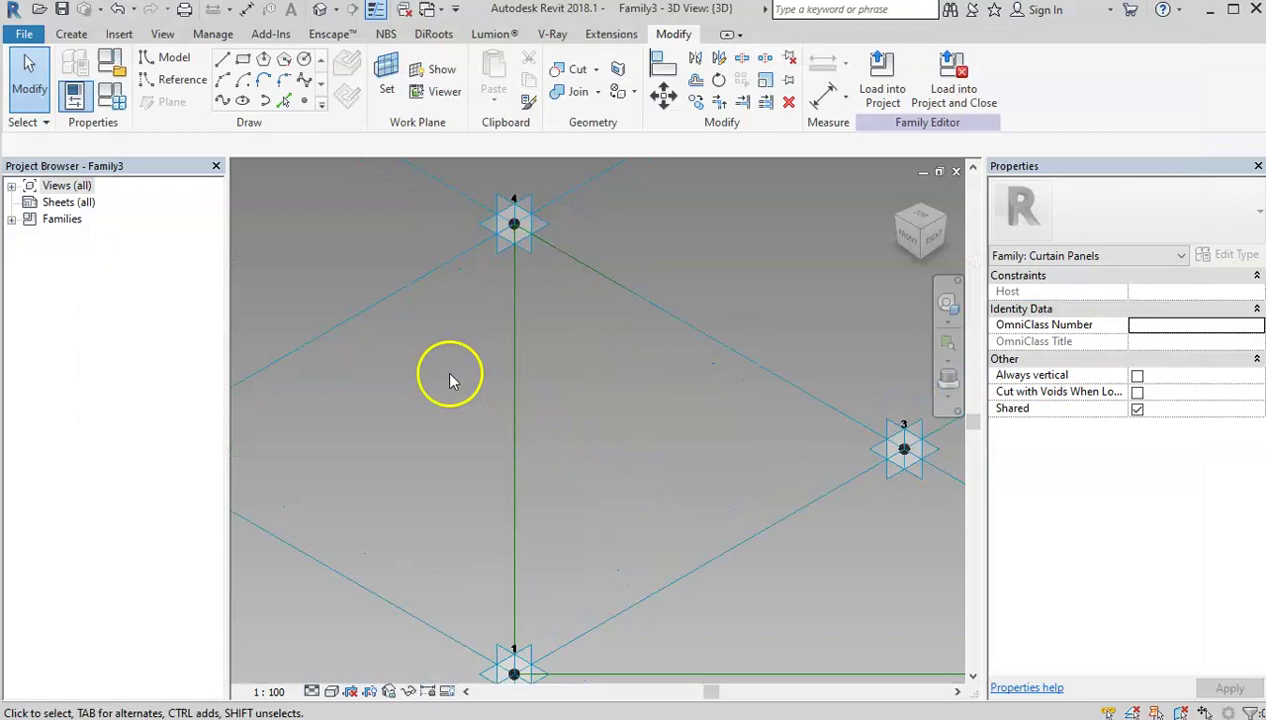
pyautogui.click(305, 102)
pyautogui.scroll(-2, 550, 452)
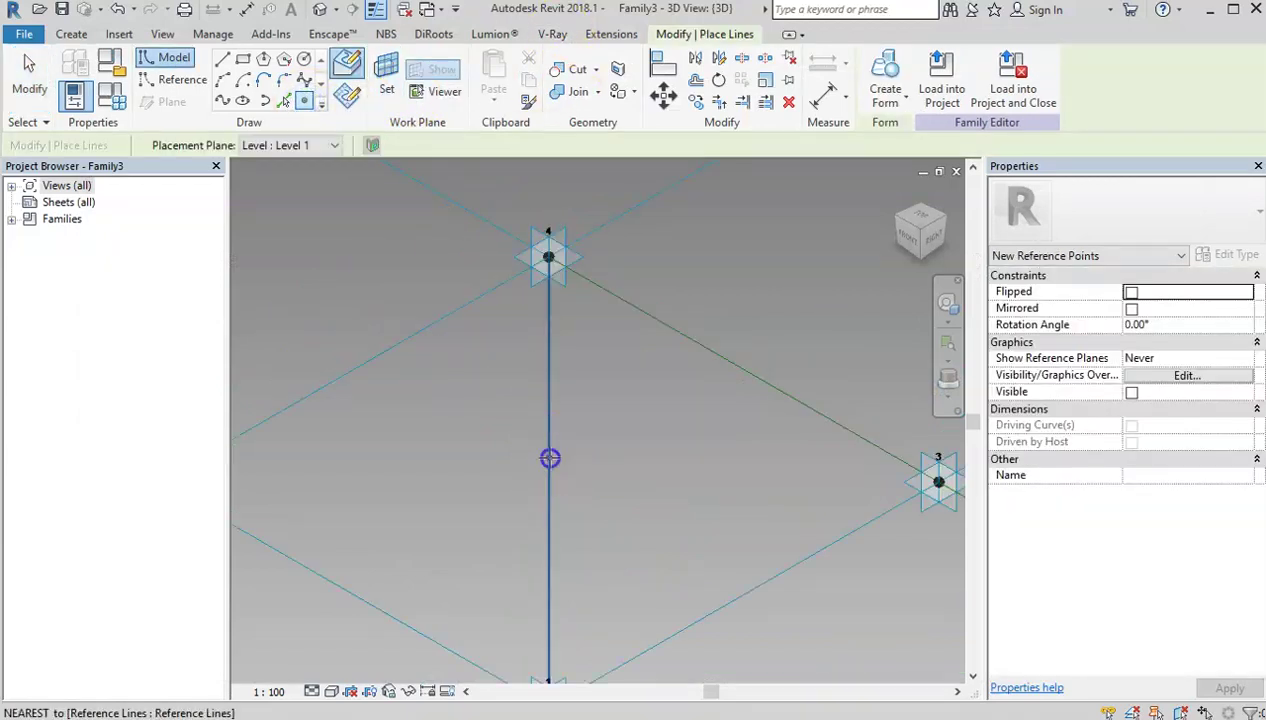
pyautogui.click(550, 458)
pyautogui.scroll(3, 550, 456)
pyautogui.press('Escape')
pyautogui.click(388, 72)
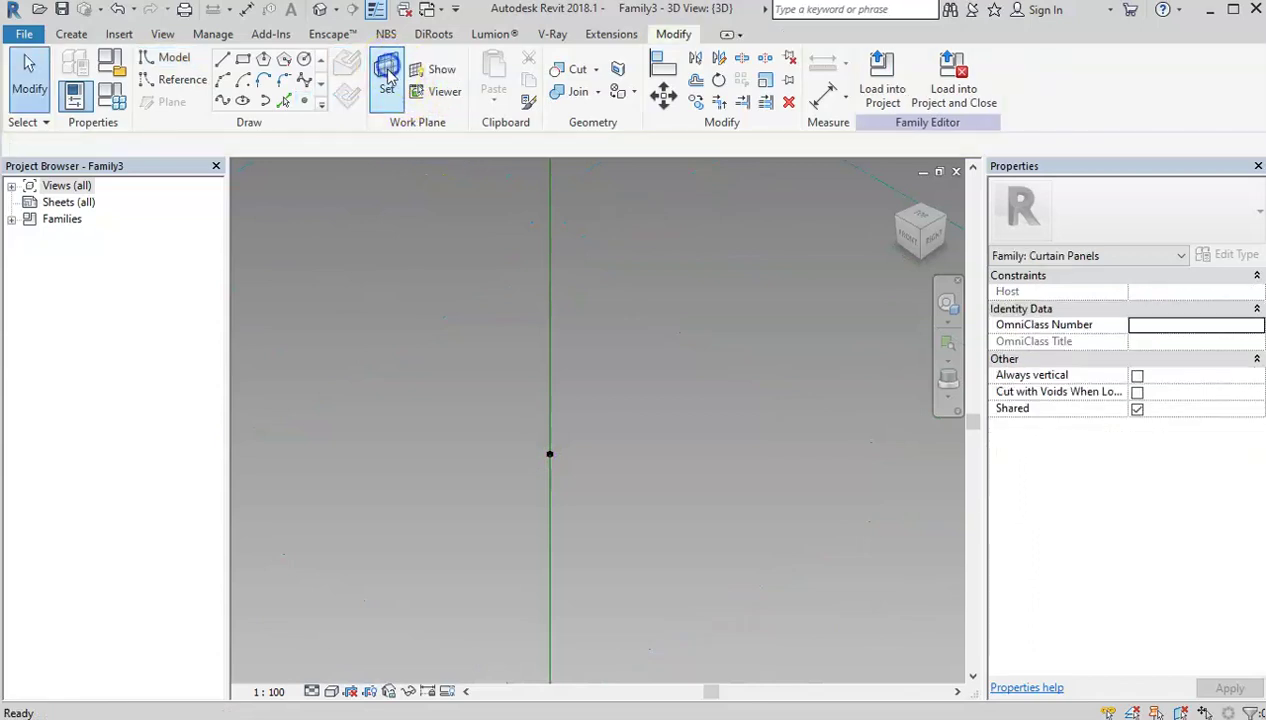
pyautogui.click(388, 76)
pyautogui.click(551, 458)
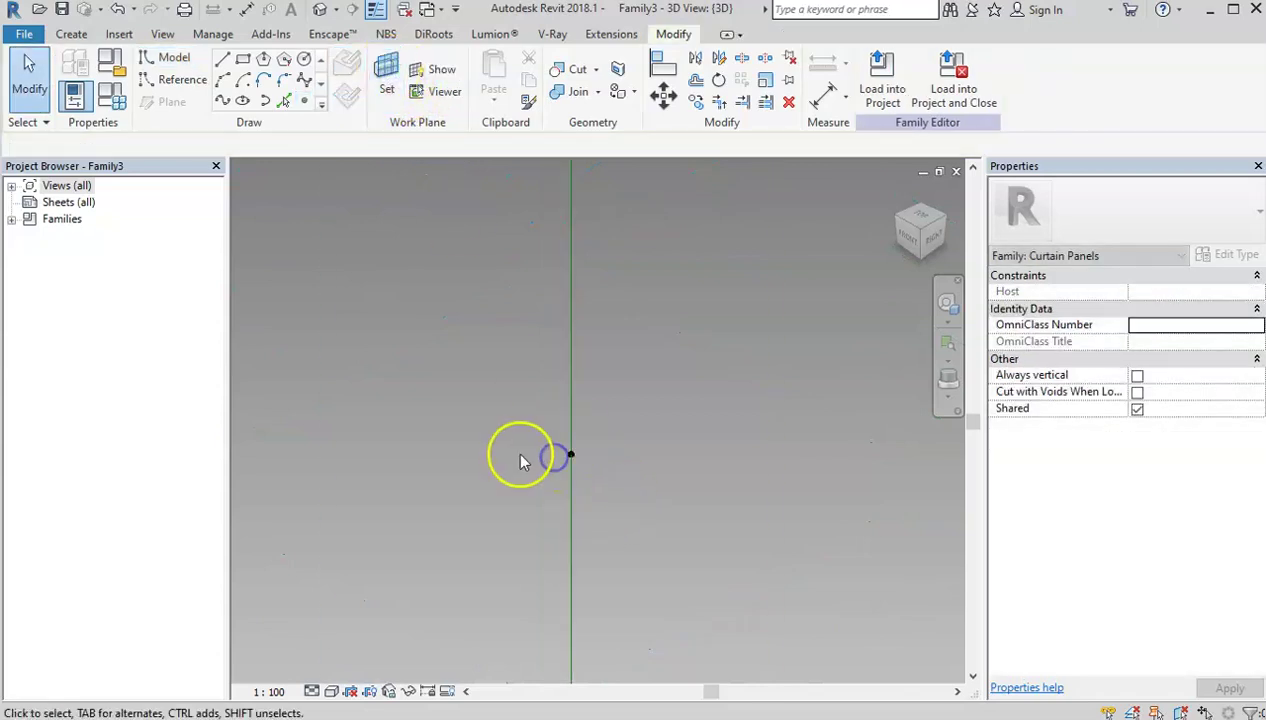
# Step: Draw a model-line circle centred on the new reference point and set its radius to 250
pyautogui.scroll(1, 520, 456)
pyautogui.click(305, 62)
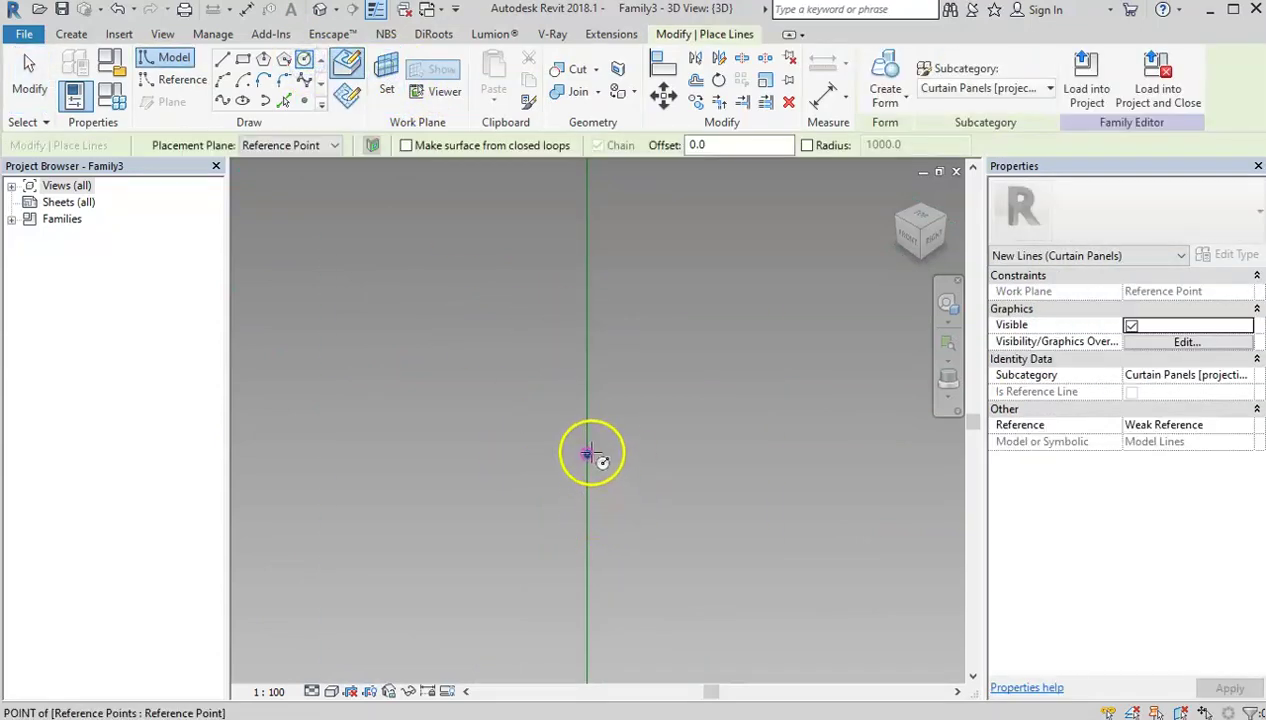
pyautogui.click(583, 454)
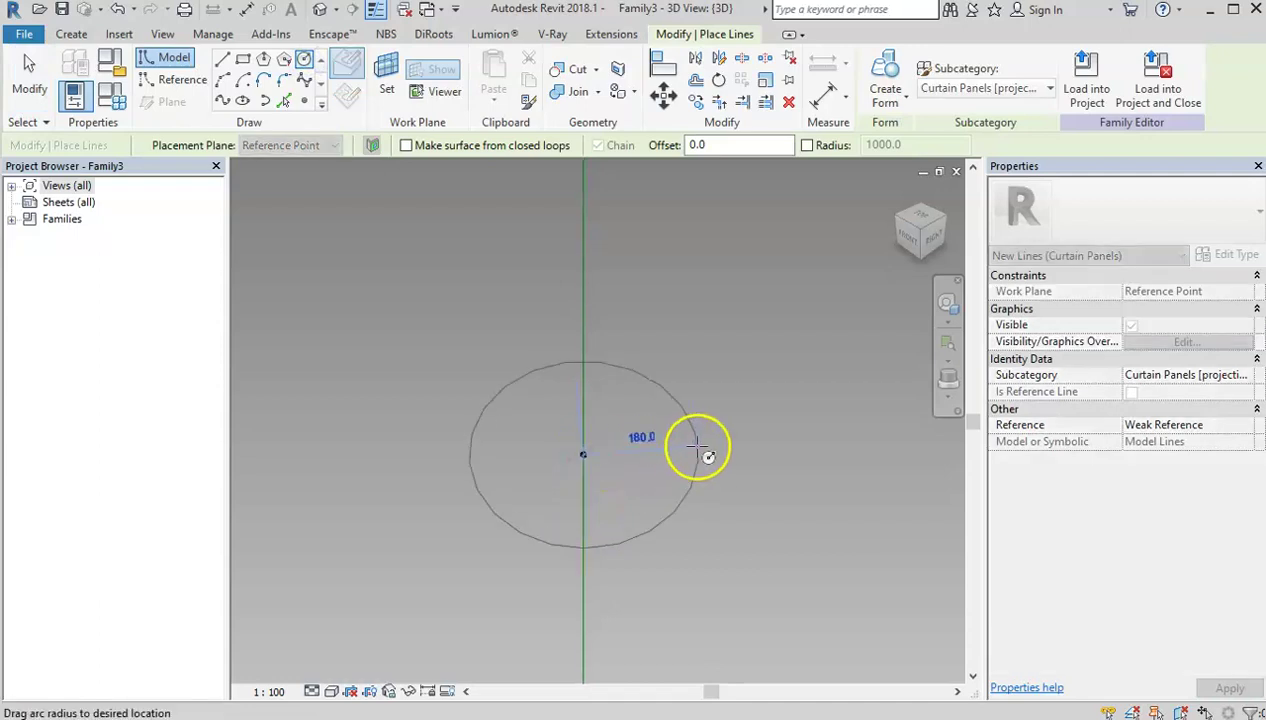
pyautogui.click(699, 448)
pyautogui.press('Escape')
pyautogui.press('Escape')
pyautogui.click(658, 385)
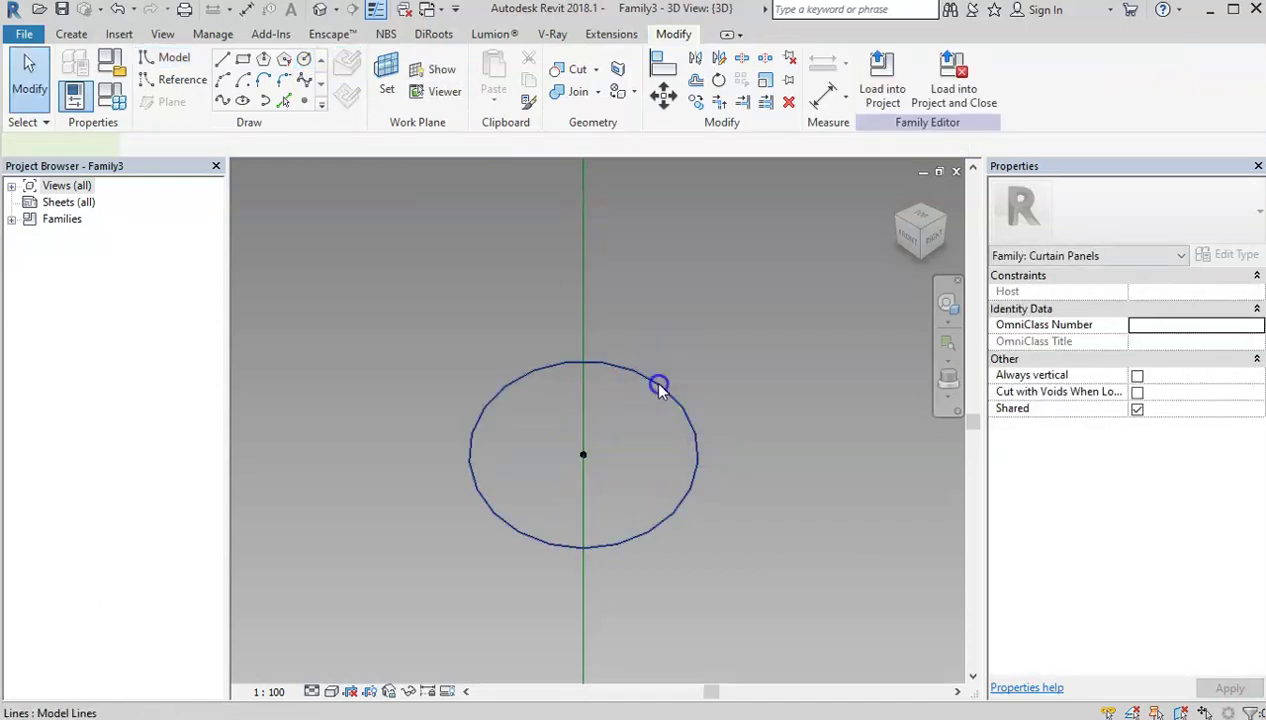
pyautogui.click(632, 478)
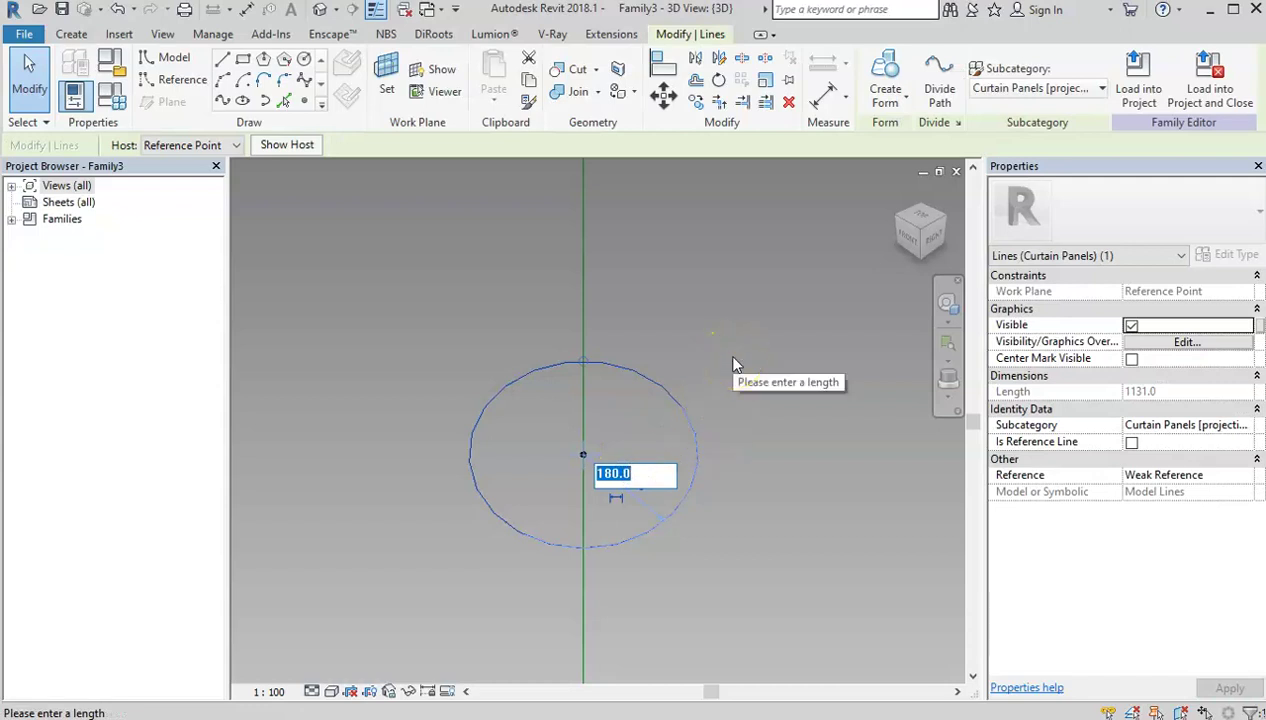
pyautogui.write('250')
pyautogui.press('Return')
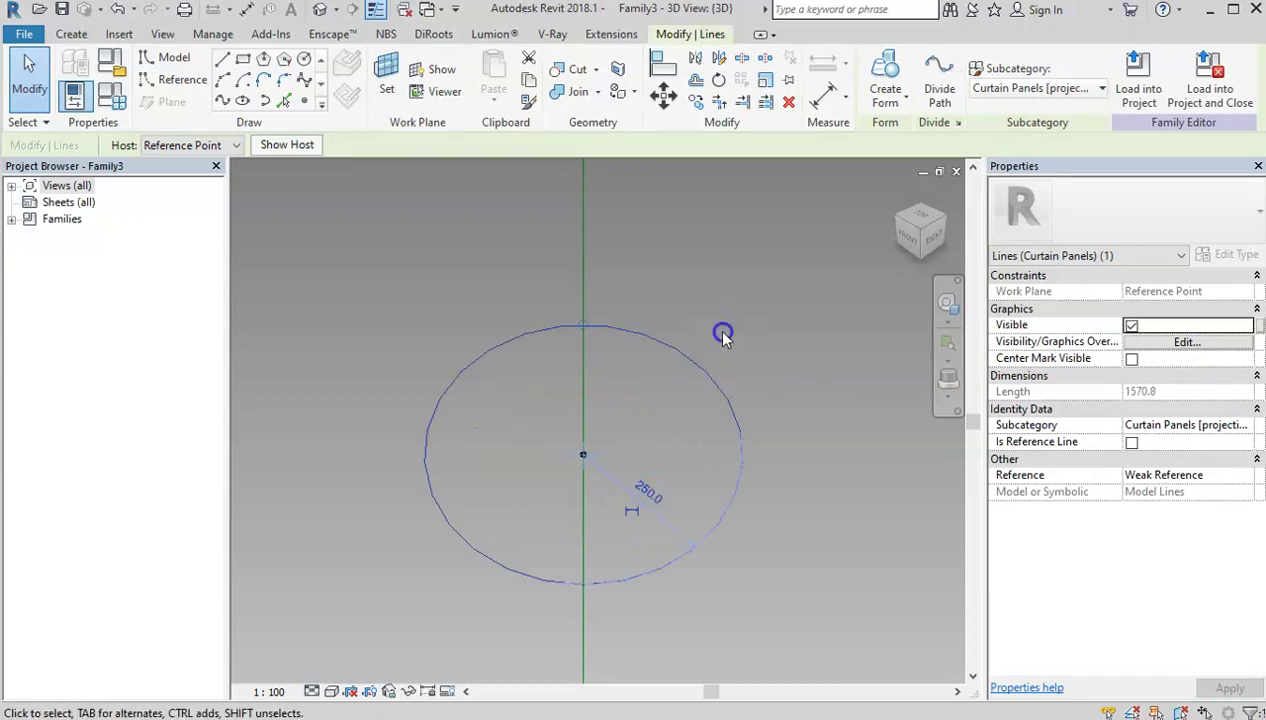
pyautogui.click(636, 240)
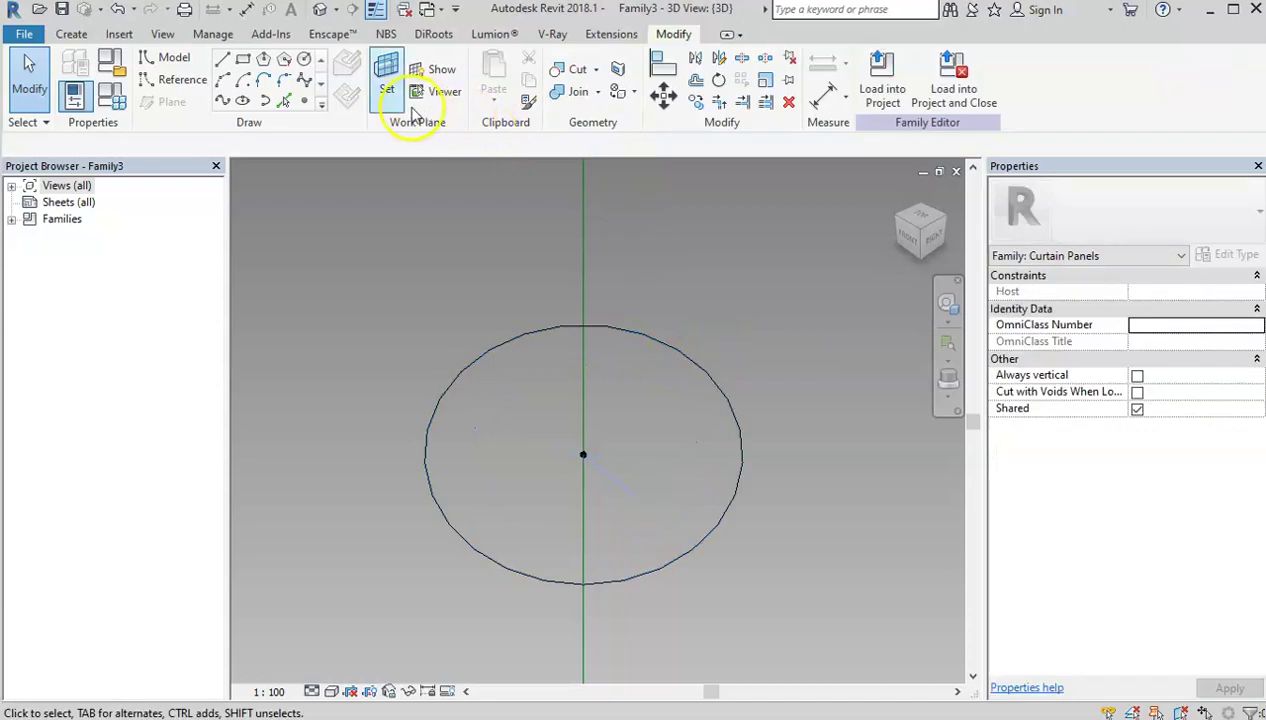
# Step: Draw a closed four-line diamond joining the circle's quadrant points, and delete the circle
pyautogui.click(222, 60)
pyautogui.click(583, 326)
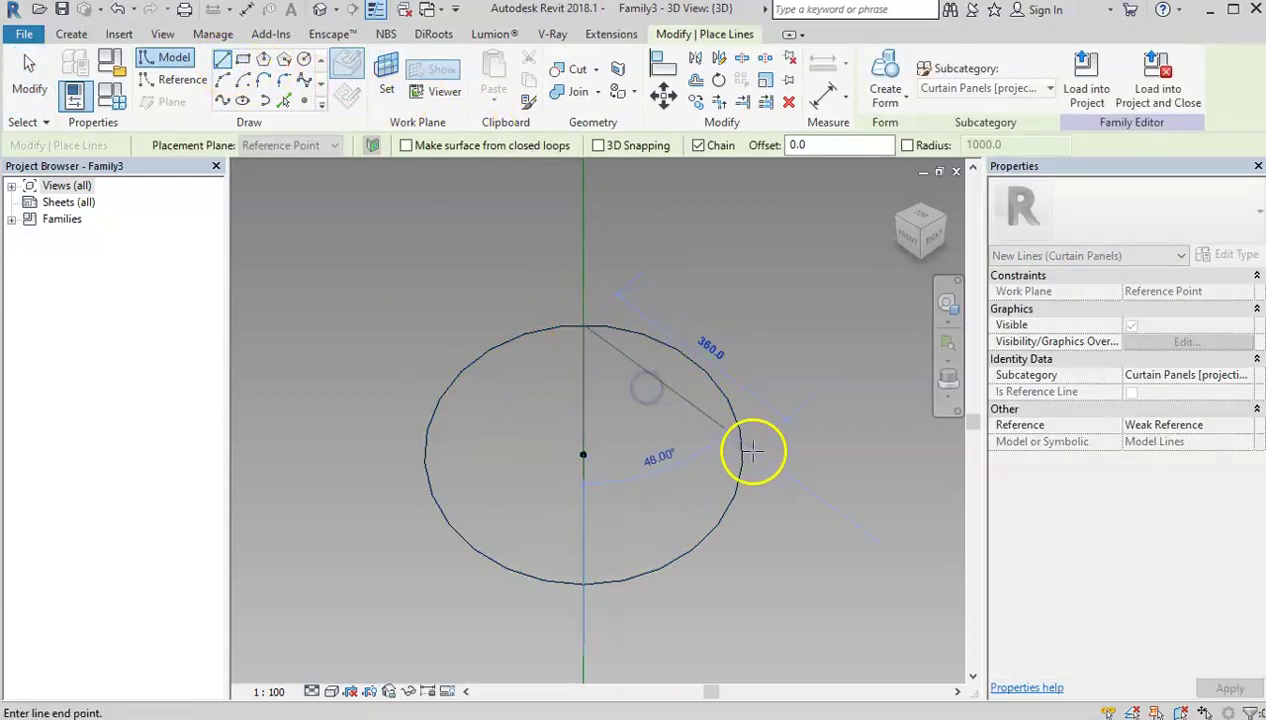
pyautogui.click(742, 455)
pyautogui.click(583, 583)
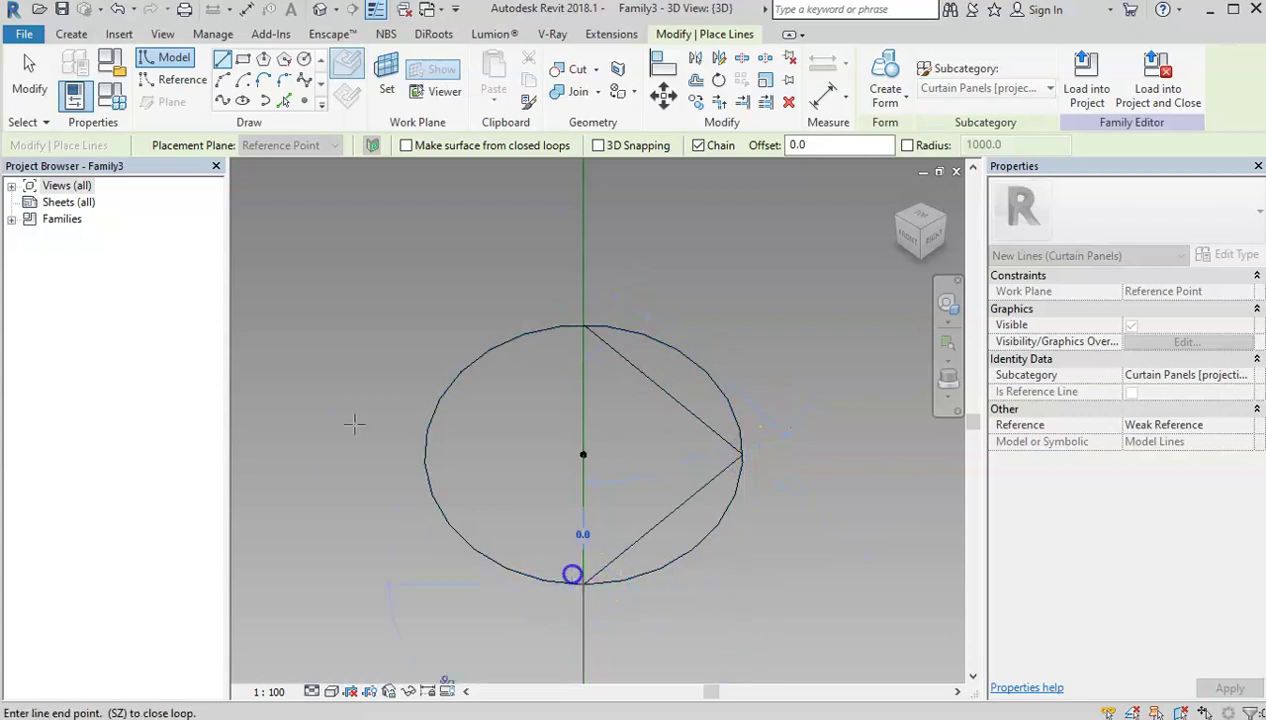
pyautogui.click(425, 455)
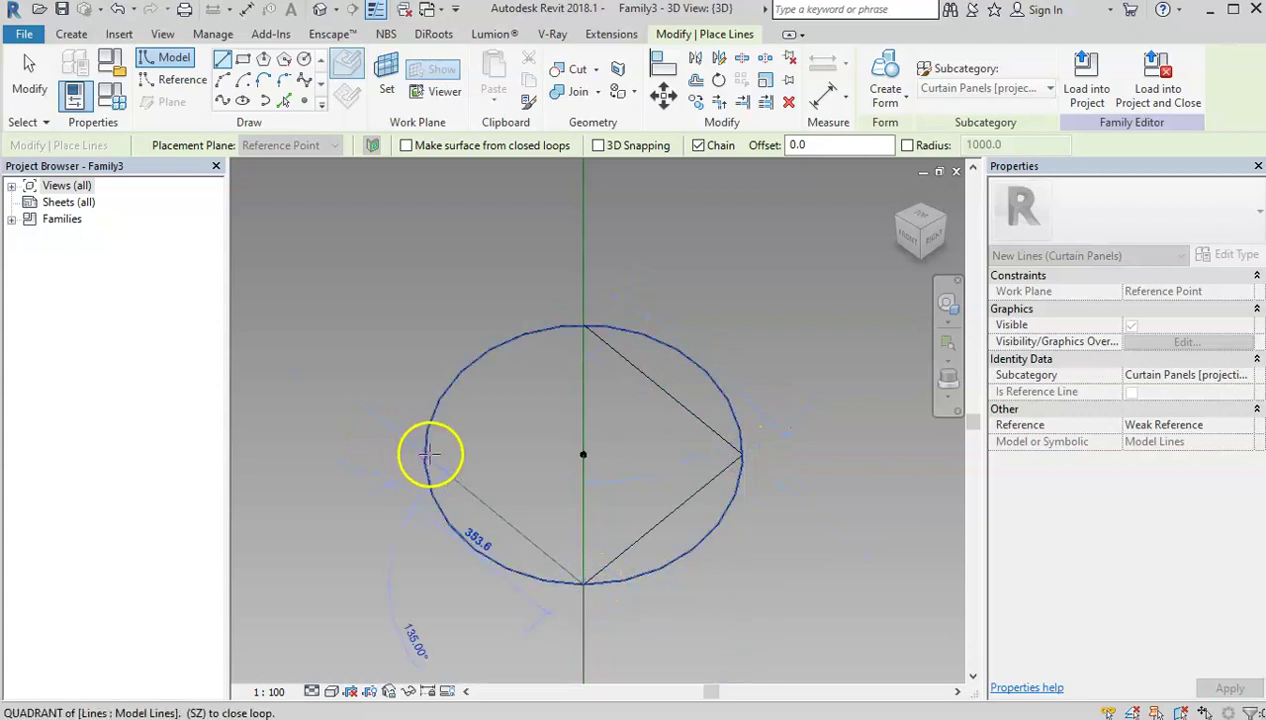
pyautogui.click(588, 336)
pyautogui.press('Escape')
pyautogui.press('Escape')
pyautogui.click(646, 335)
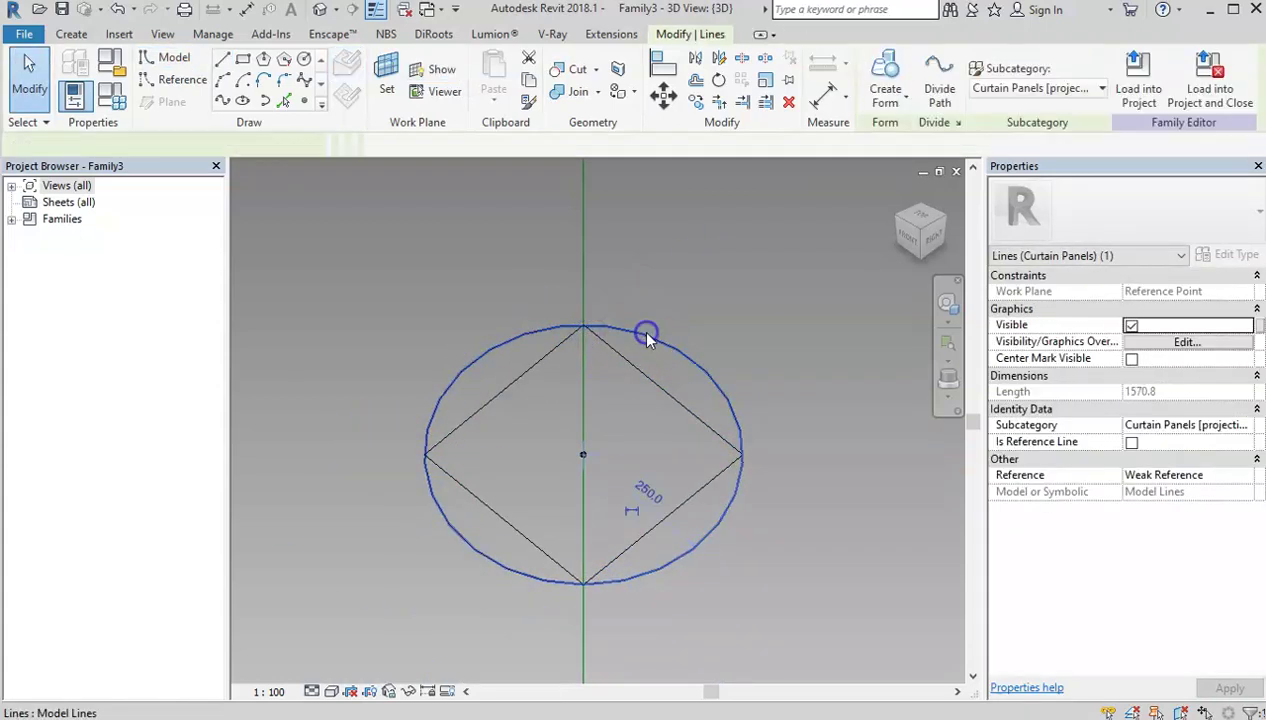
pyautogui.press('Delete')
# Step: Create a solid frame form by sweeping the diamond profile along the triangle's chain of reference lines
pyautogui.scroll(-5, 466, 376)
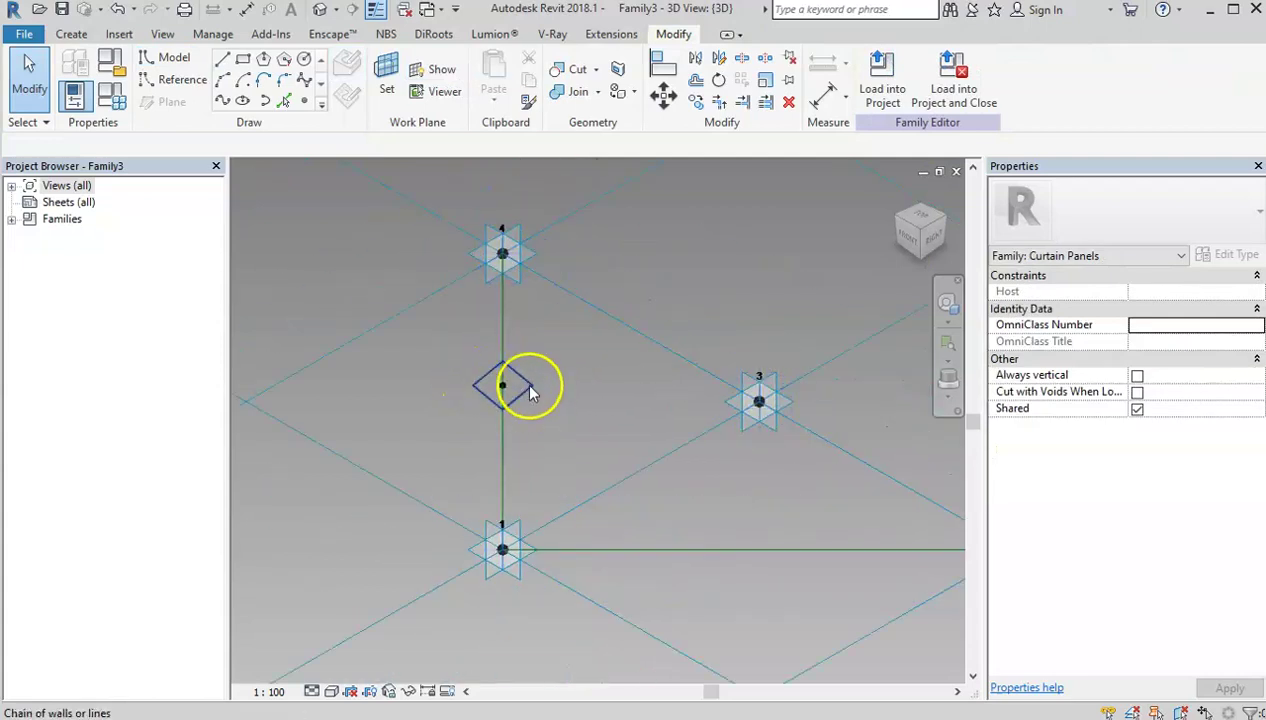
pyautogui.click(530, 386)
pyautogui.press('Tab')
pyautogui.keyDown('ctrl'); pyautogui.click(619, 316); pyautogui.keyUp('ctrl')
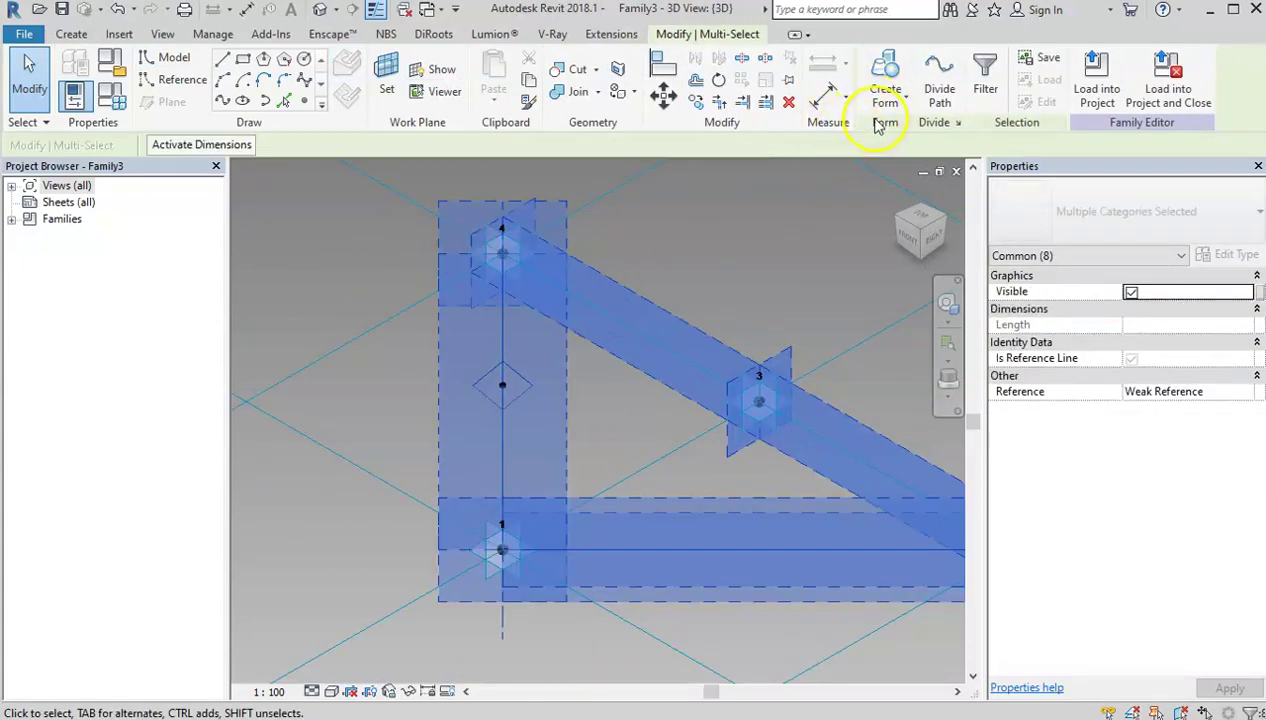
pyautogui.click(889, 80)
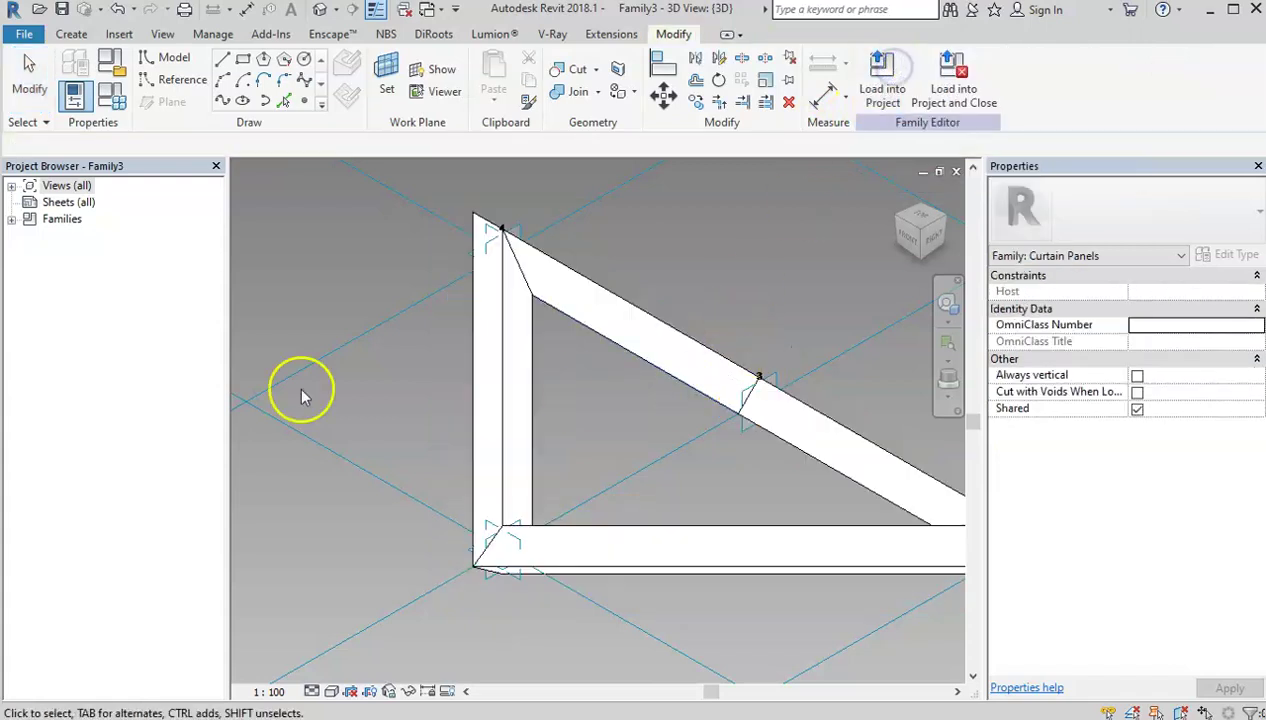
# Step: Create a solid extruded panel form from the triangle's chain of reference lines
pyautogui.scroll(-3, 613, 332)
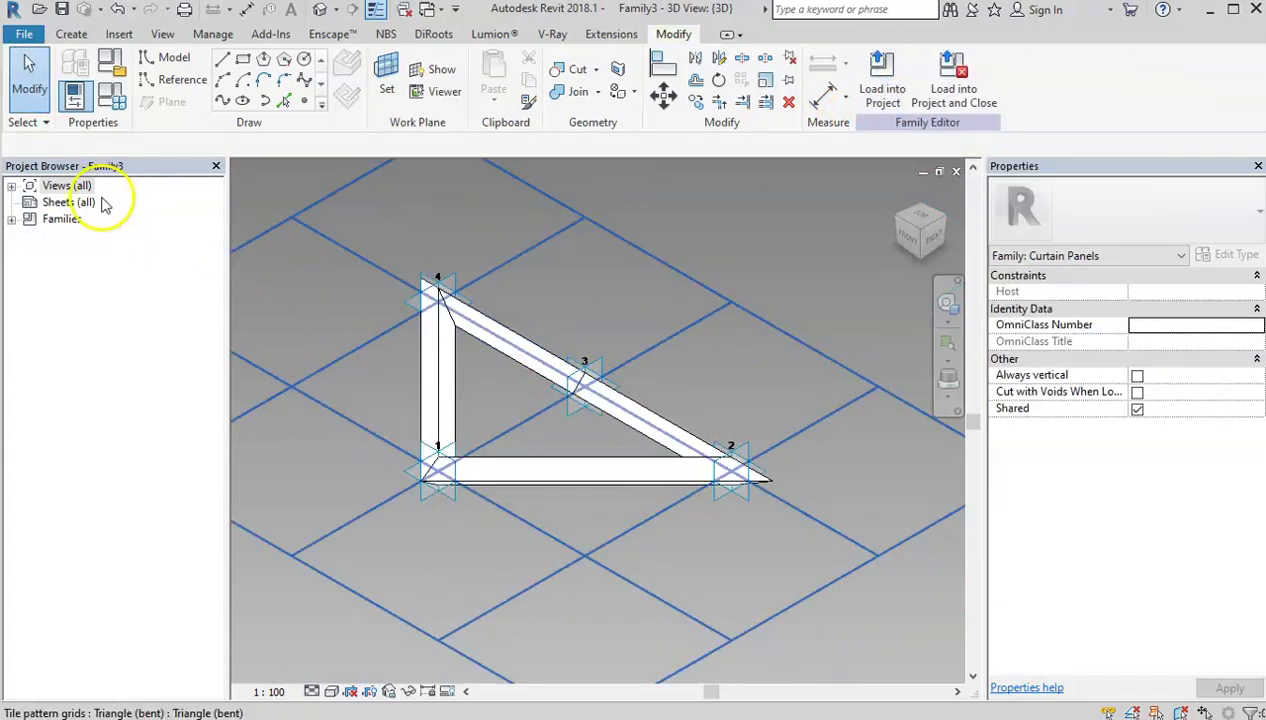
pyautogui.scroll(2, 443, 310)
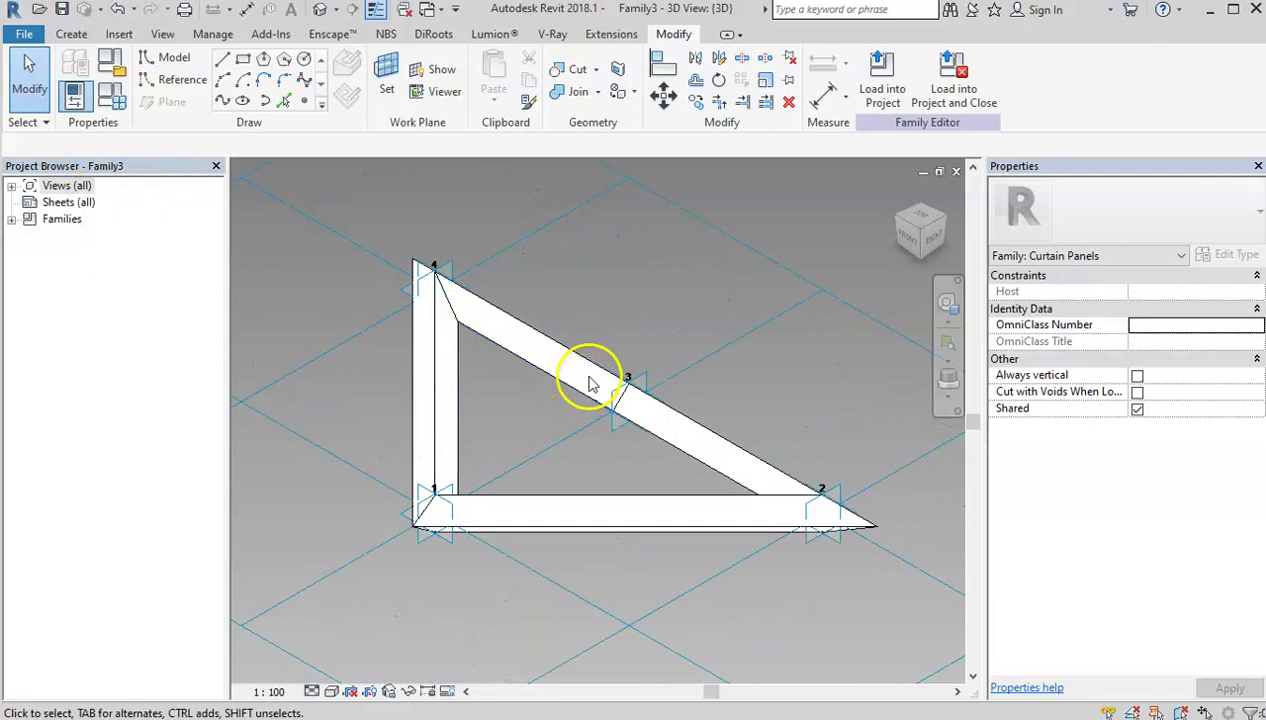
pyautogui.press('Tab')
pyautogui.click(439, 285)
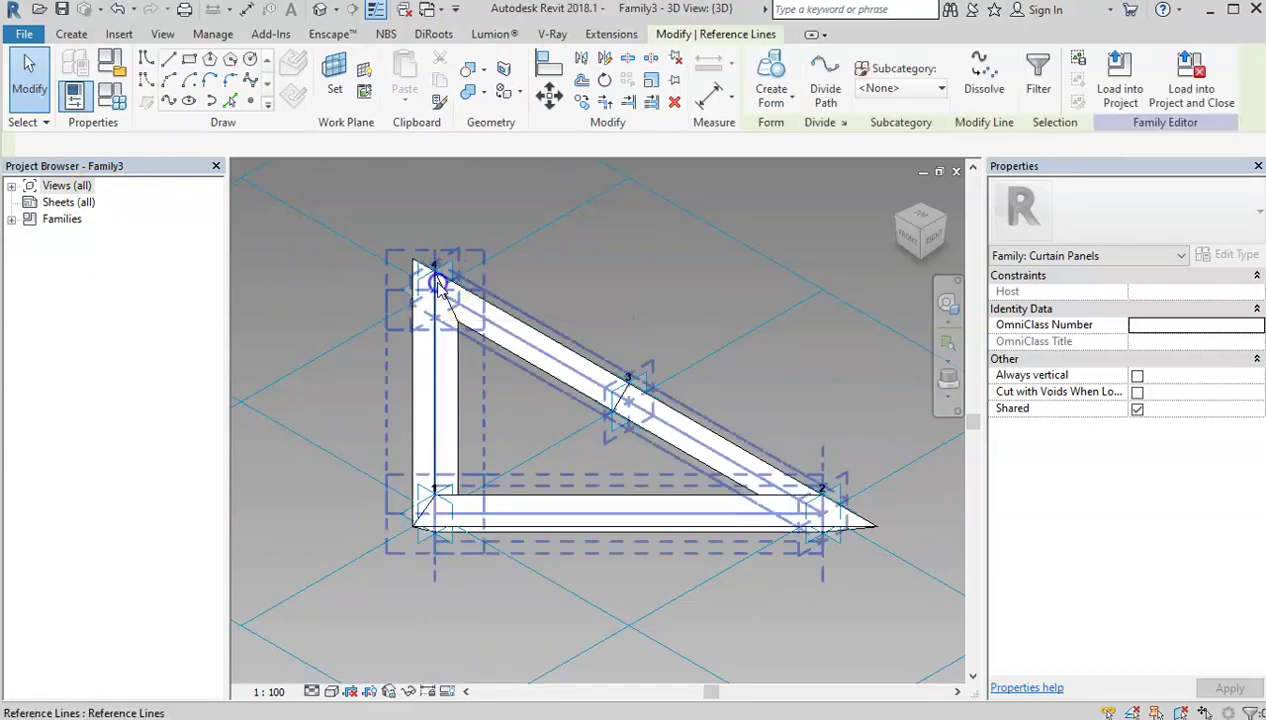
pyautogui.click(771, 78)
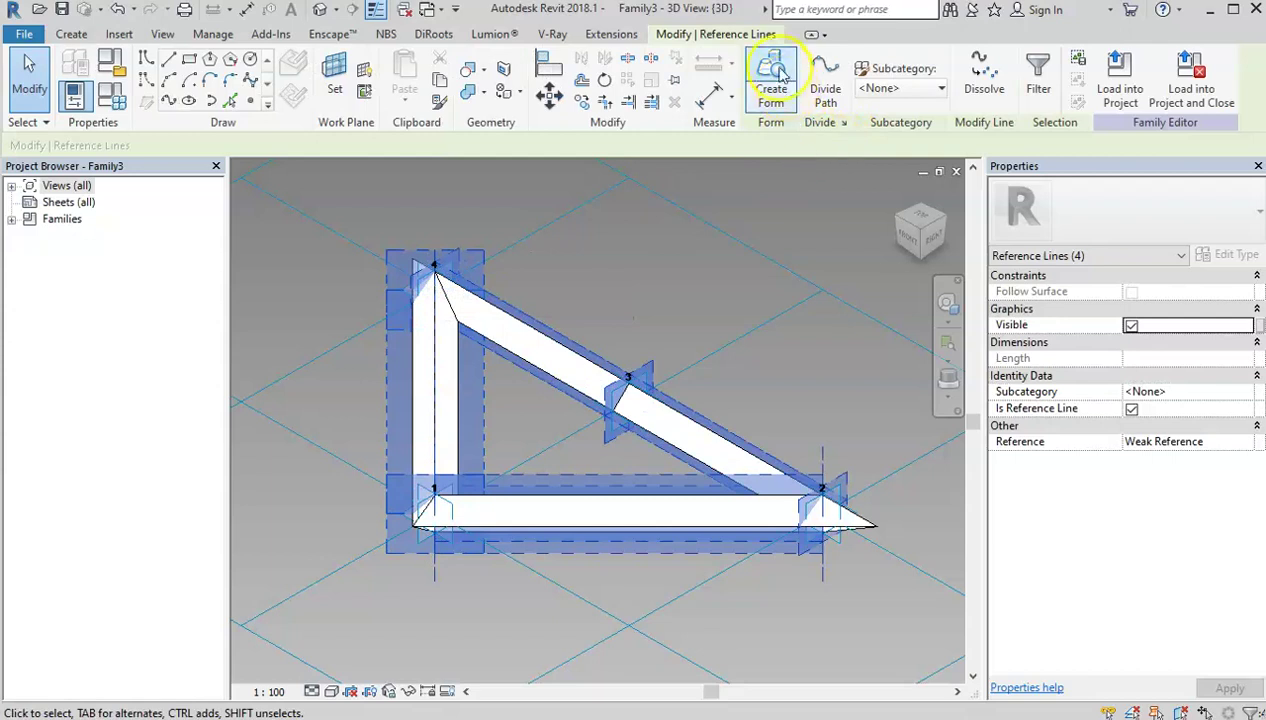
pyautogui.click(856, 370)
pyautogui.click(856, 370)
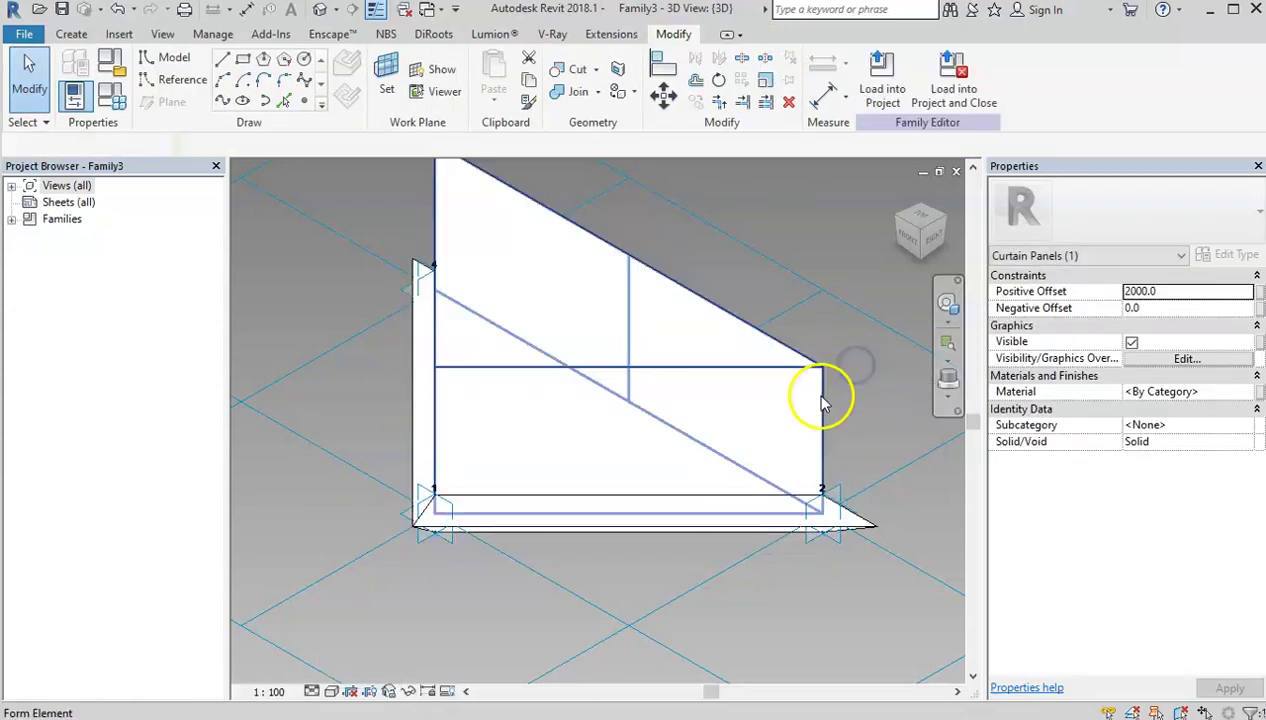
# Step: Set the triangular panel form's positive offset to 30
pyautogui.click(818, 407)
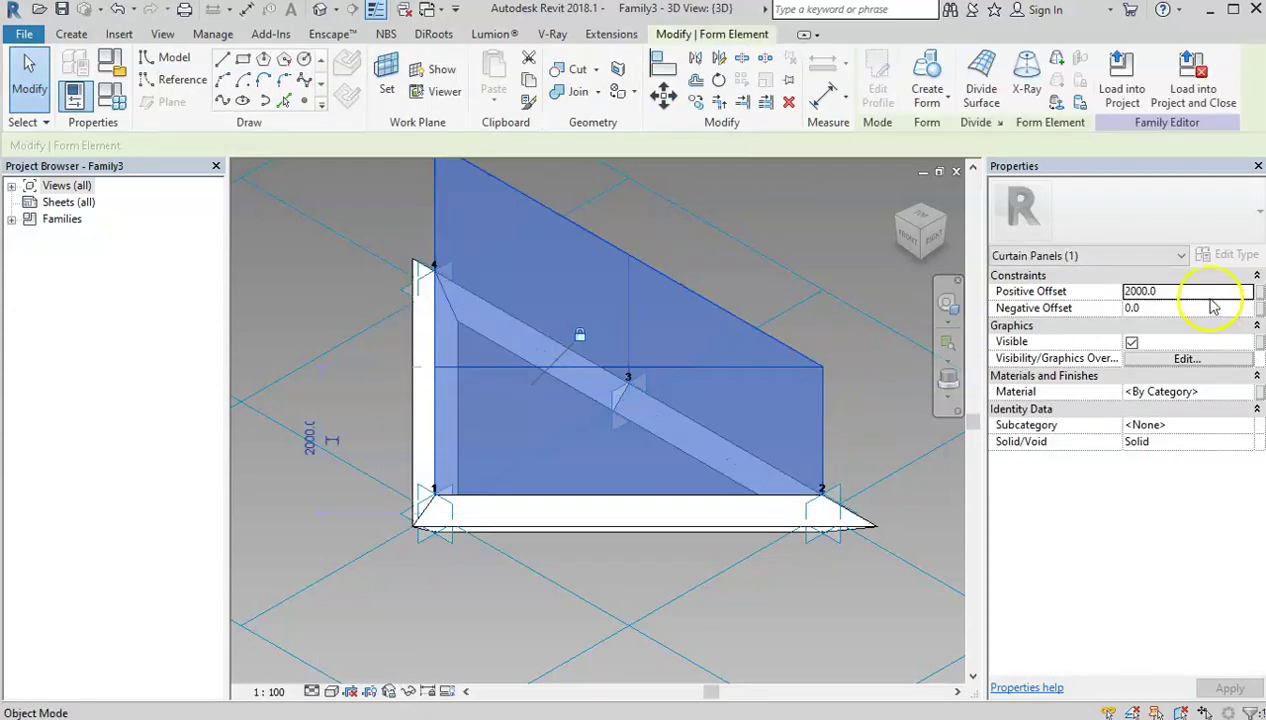
pyautogui.click(1209, 293)
pyautogui.write('3')
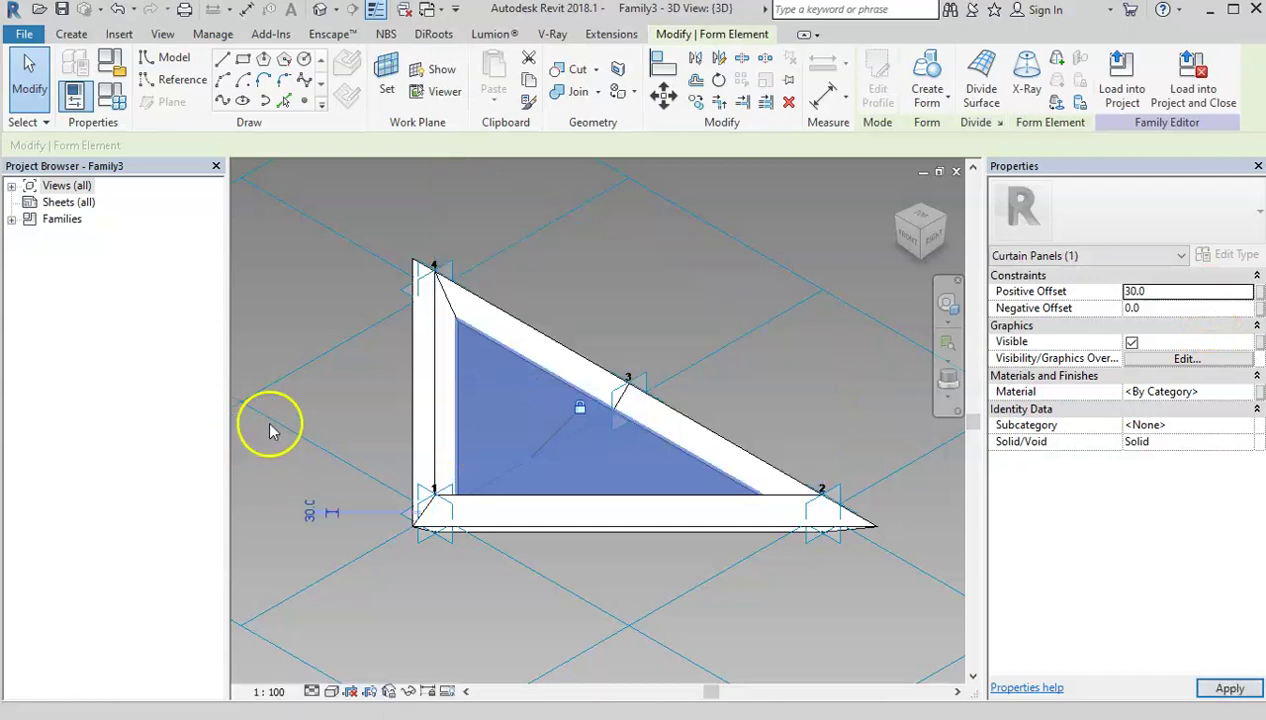
pyautogui.click(376, 398)
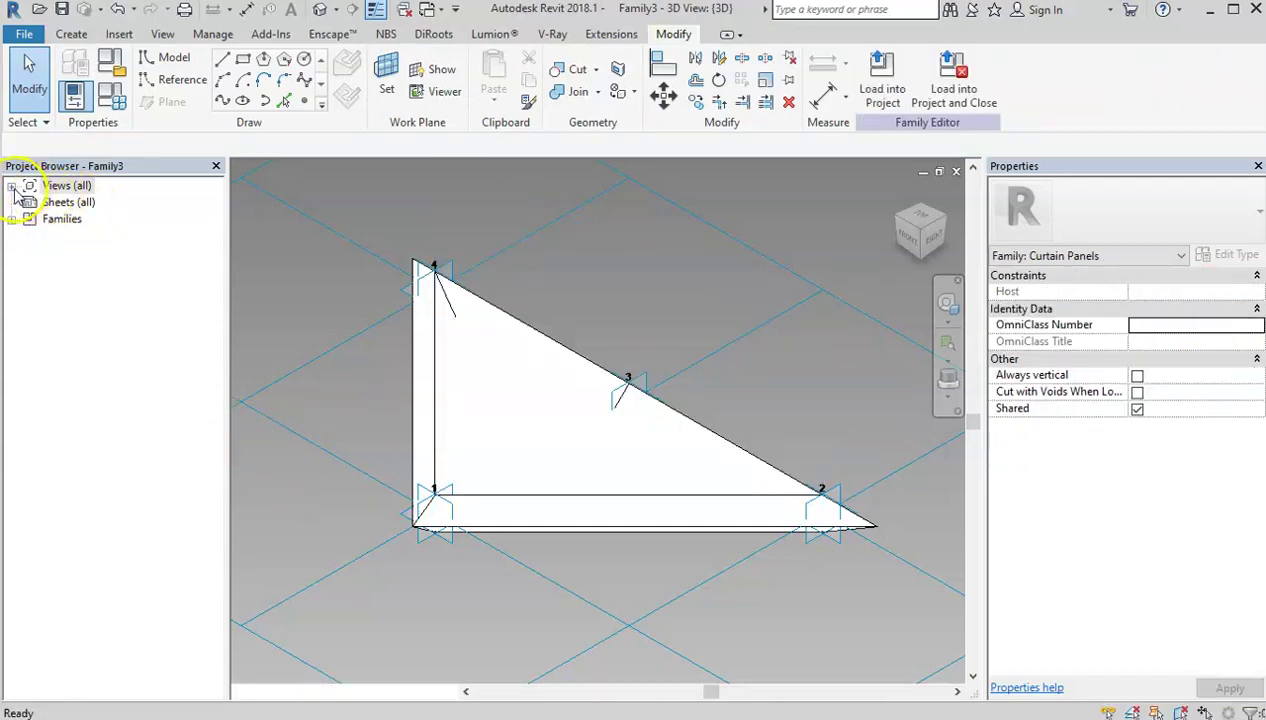
# Step: In the Level 1 floor plan, associate the panel form's material with a new type-based family parameter named Glass A
pyautogui.doubleClick(64, 186)
pyautogui.click(30, 202)
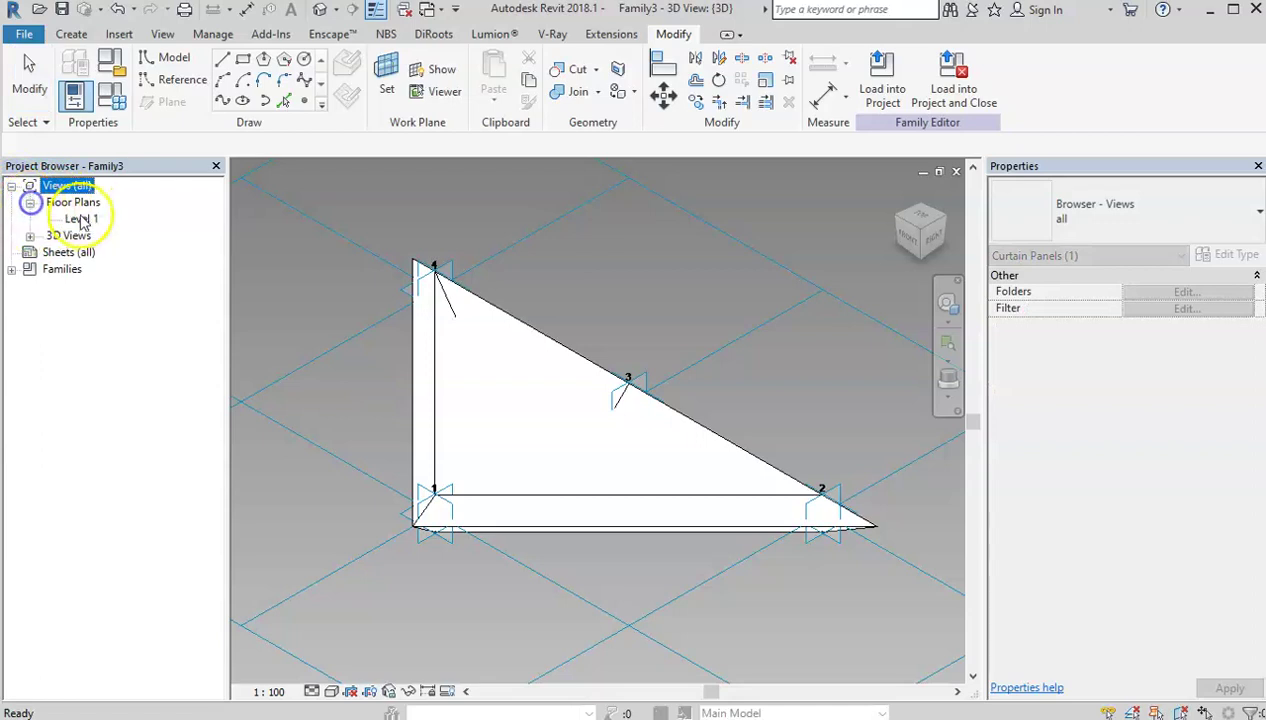
pyautogui.doubleClick(83, 218)
pyautogui.scroll(3, 652, 368)
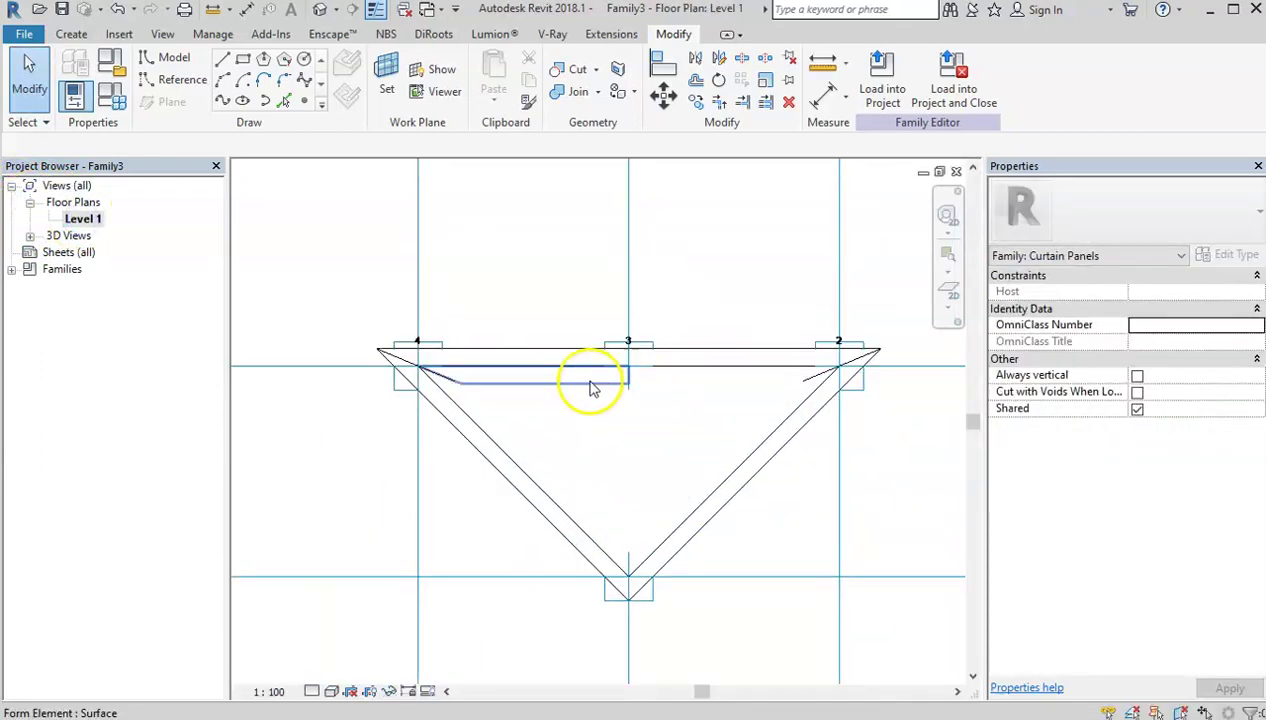
pyautogui.click(547, 374)
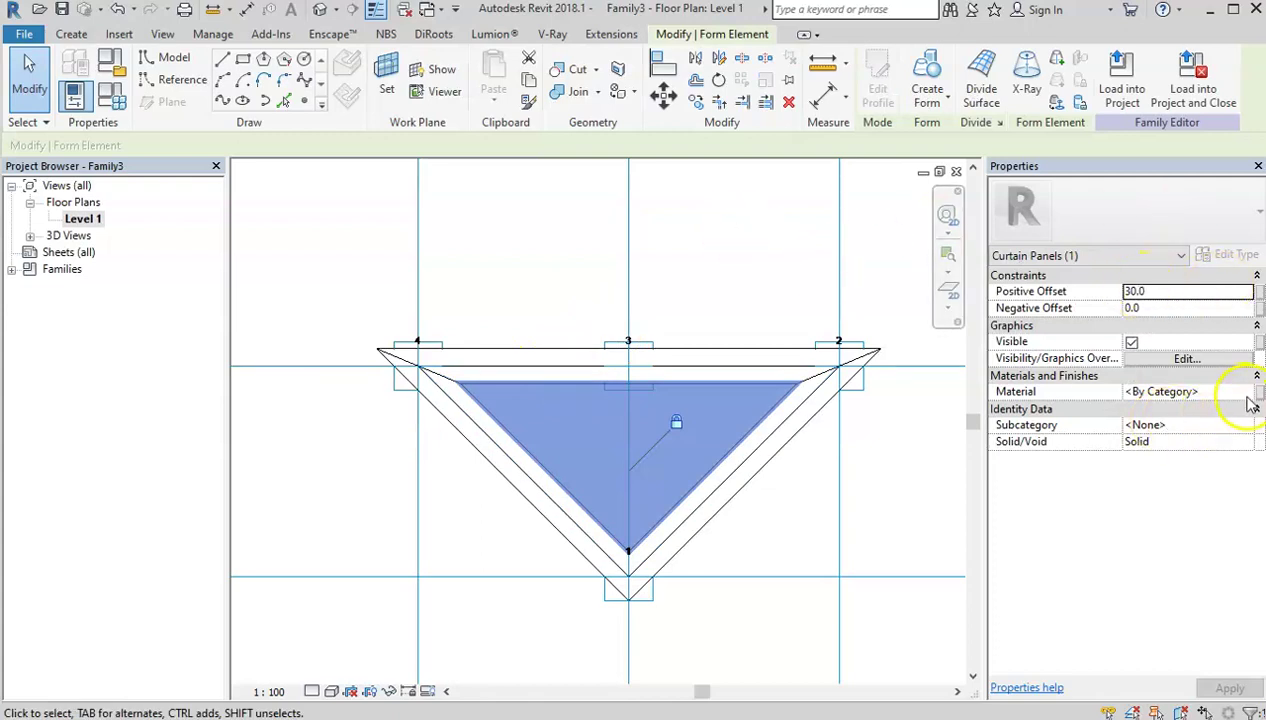
pyautogui.click(1259, 392)
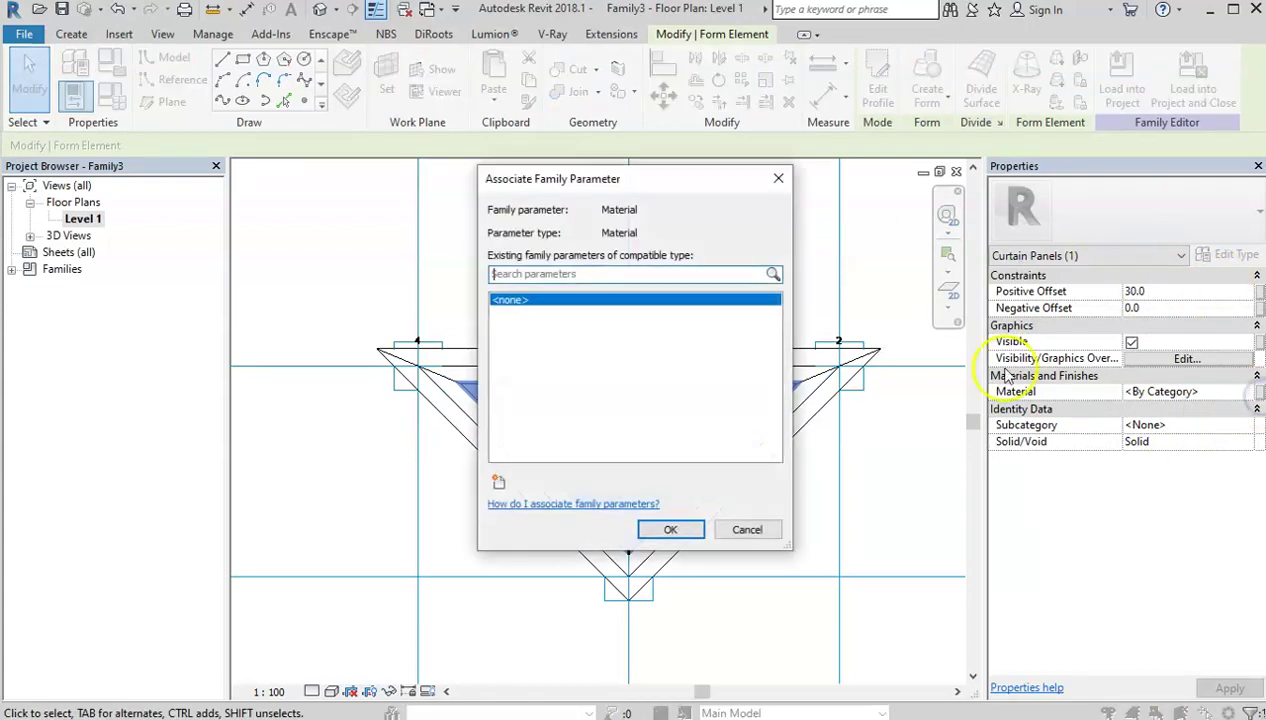
pyautogui.click(500, 483)
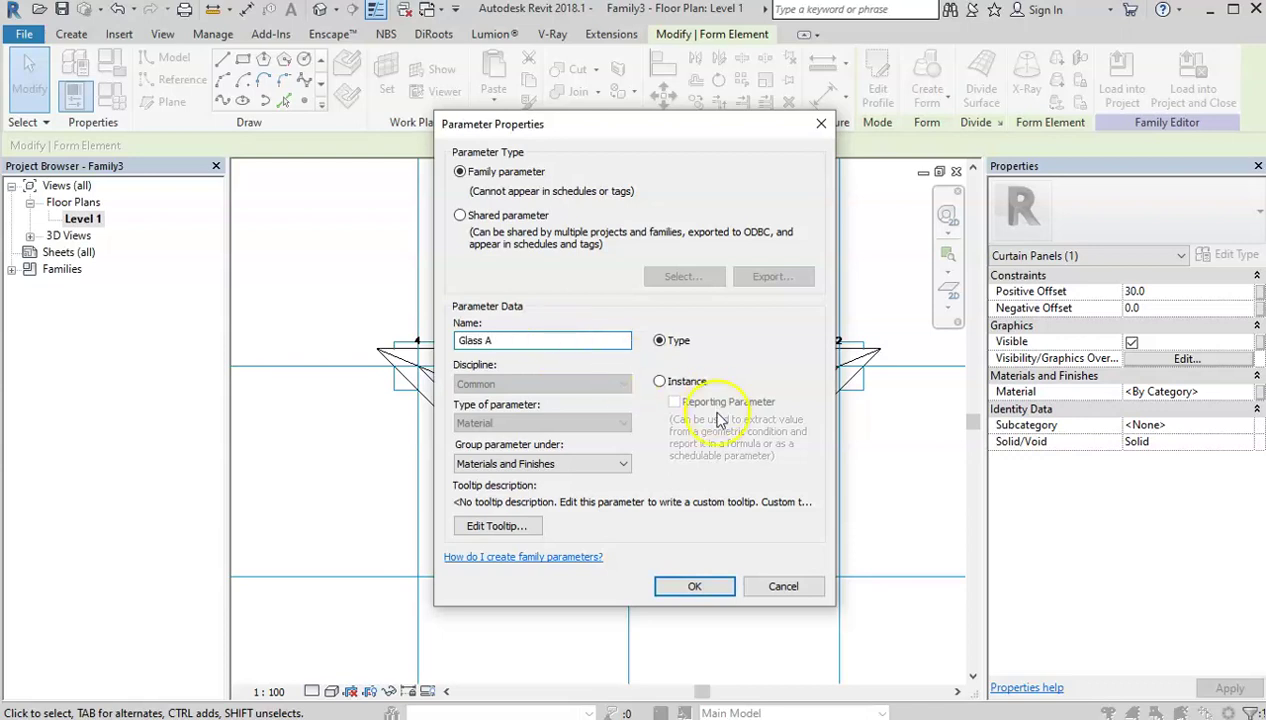
pyautogui.click(705, 585)
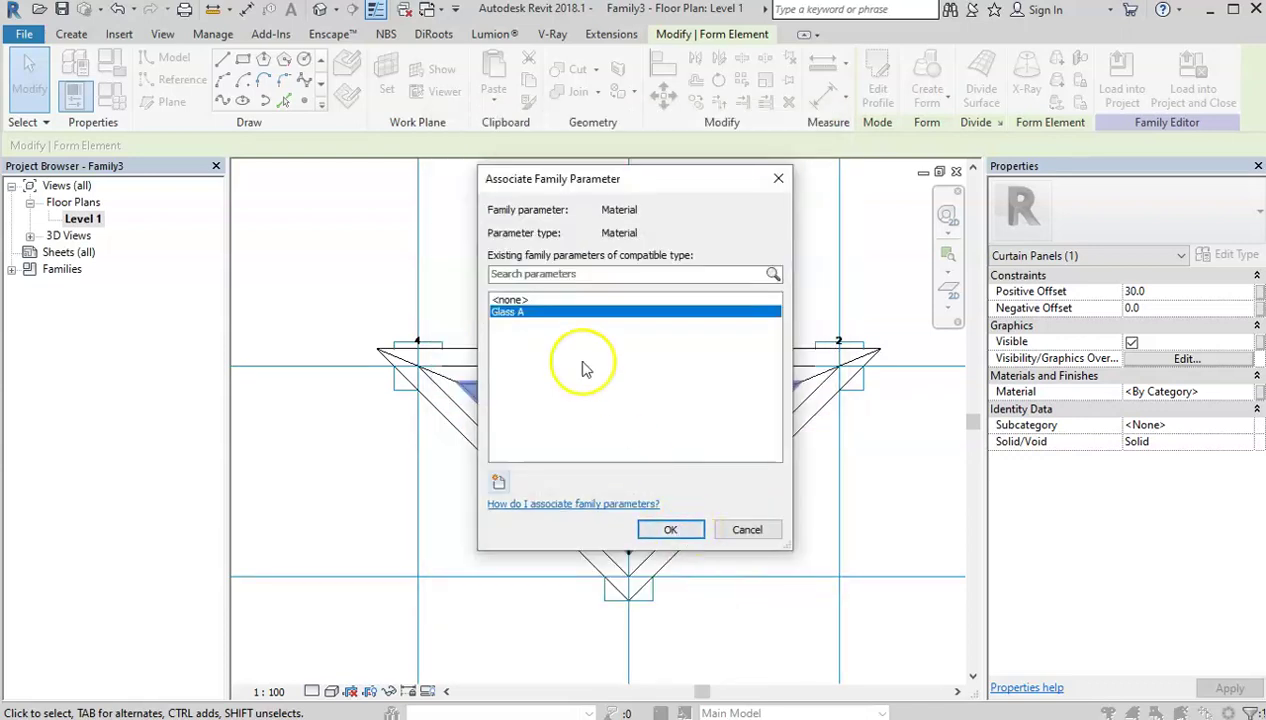
pyautogui.click(672, 531)
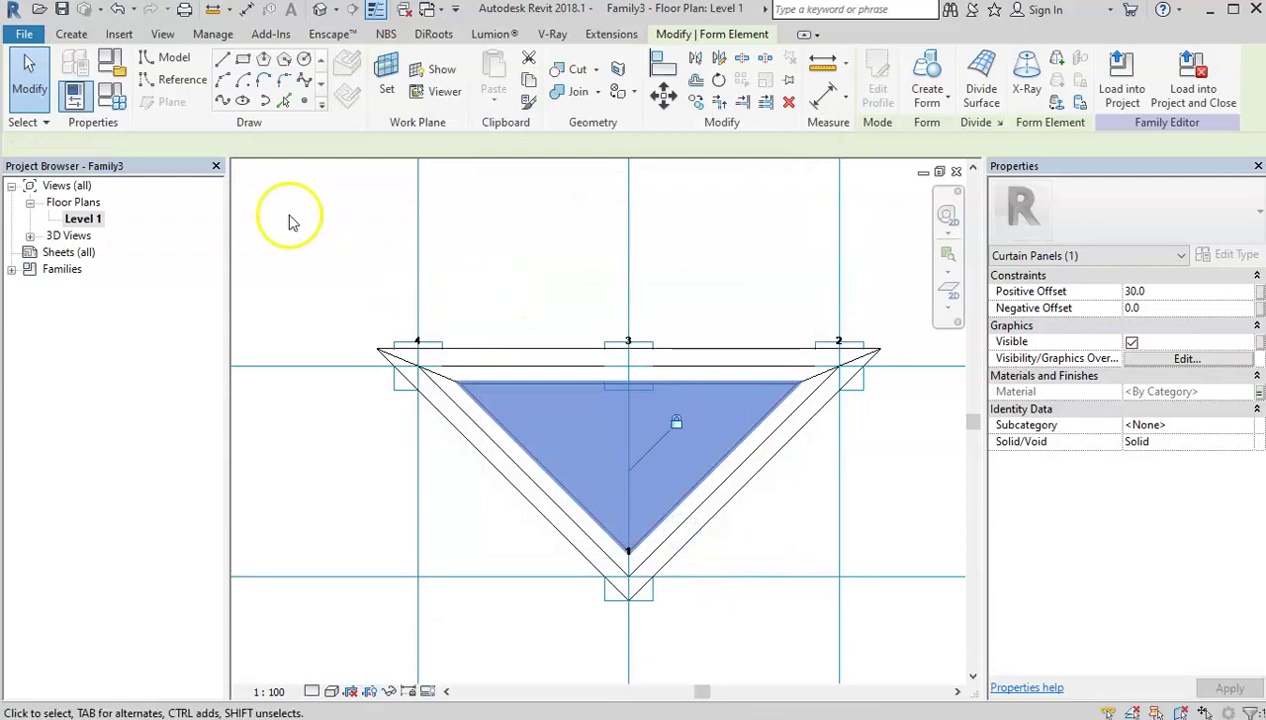
# Step: Assign the Glass material to the Glass A parameter in the family types
pyautogui.click(114, 96)
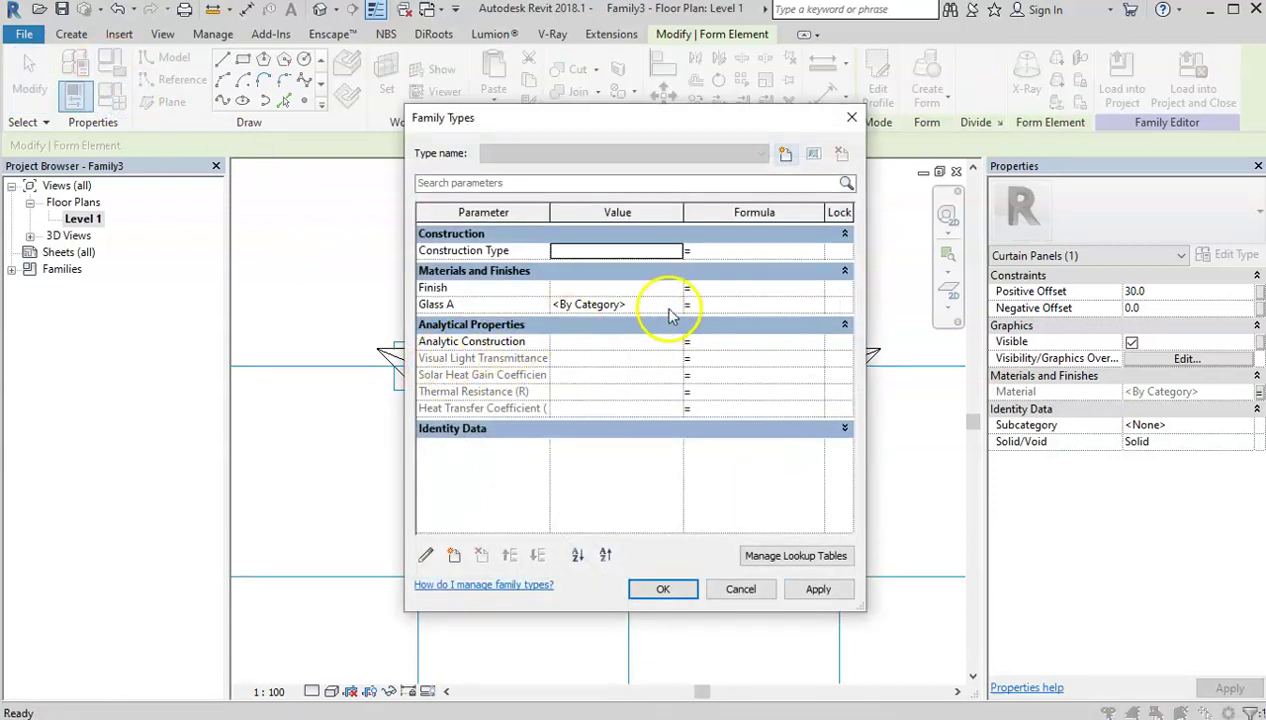
pyautogui.click(617, 304)
pyautogui.click(676, 305)
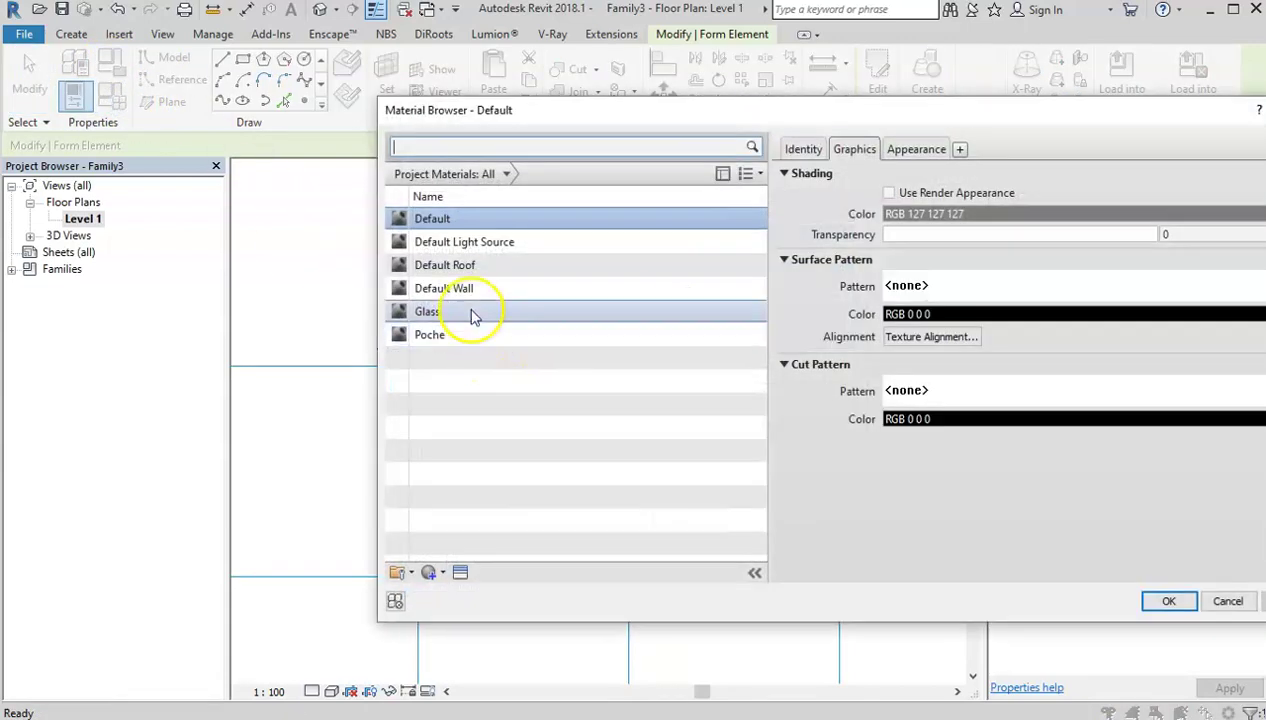
pyautogui.click(470, 312)
pyautogui.doubleClick(472, 313)
pyautogui.click(686, 589)
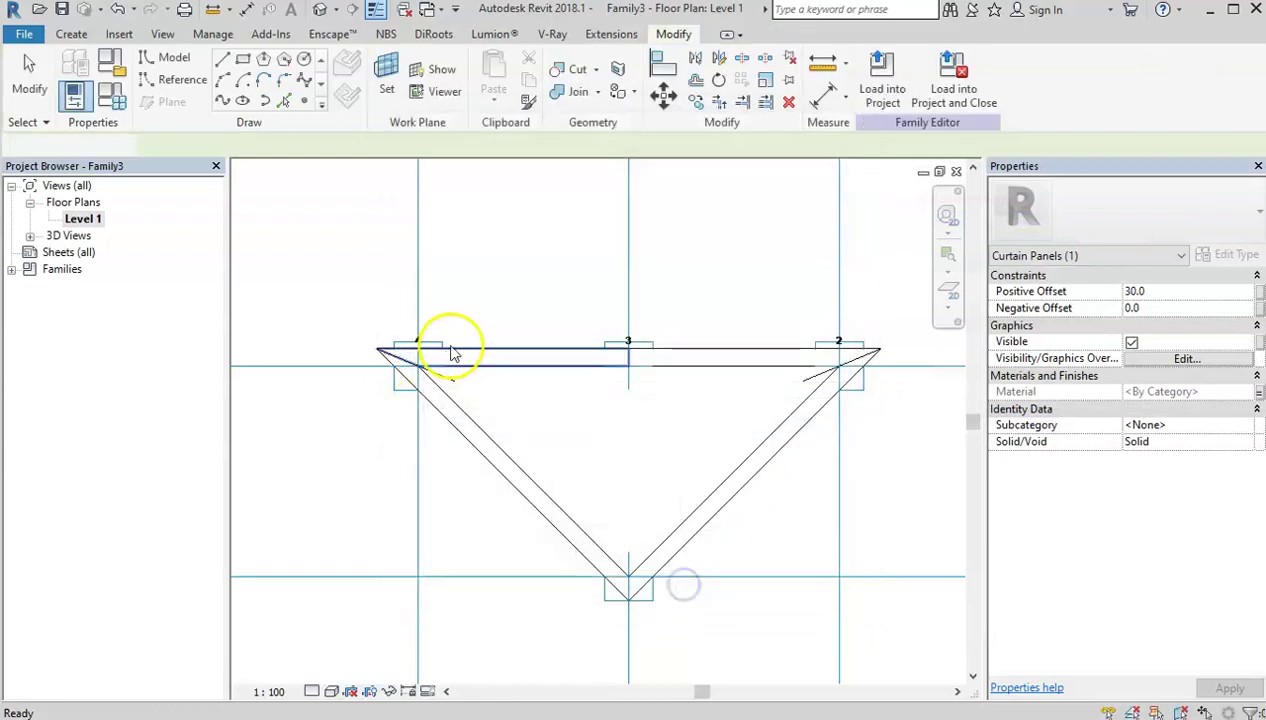
pyautogui.click(410, 291)
pyautogui.scroll(-1, 410, 291)
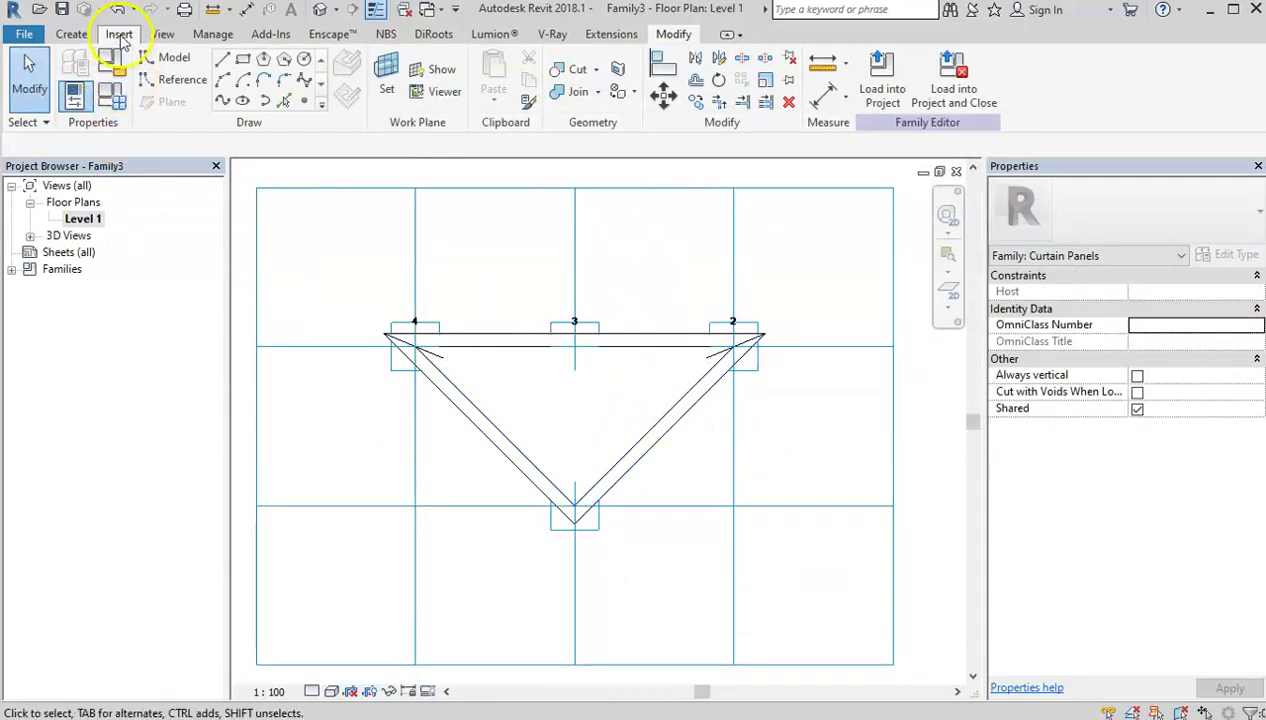
# Step: In the 3D view, associate the frame form's material with a new type-based family parameter named Frame
pyautogui.click(330, 9)
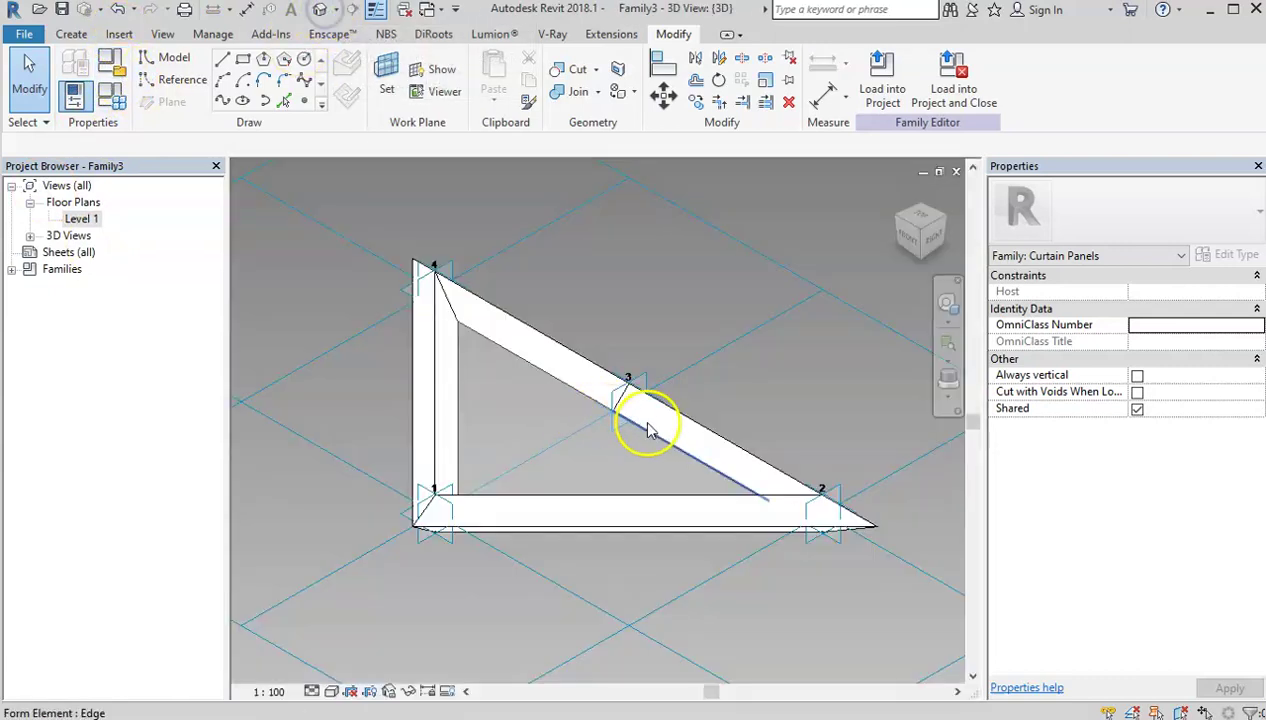
pyautogui.click(686, 430)
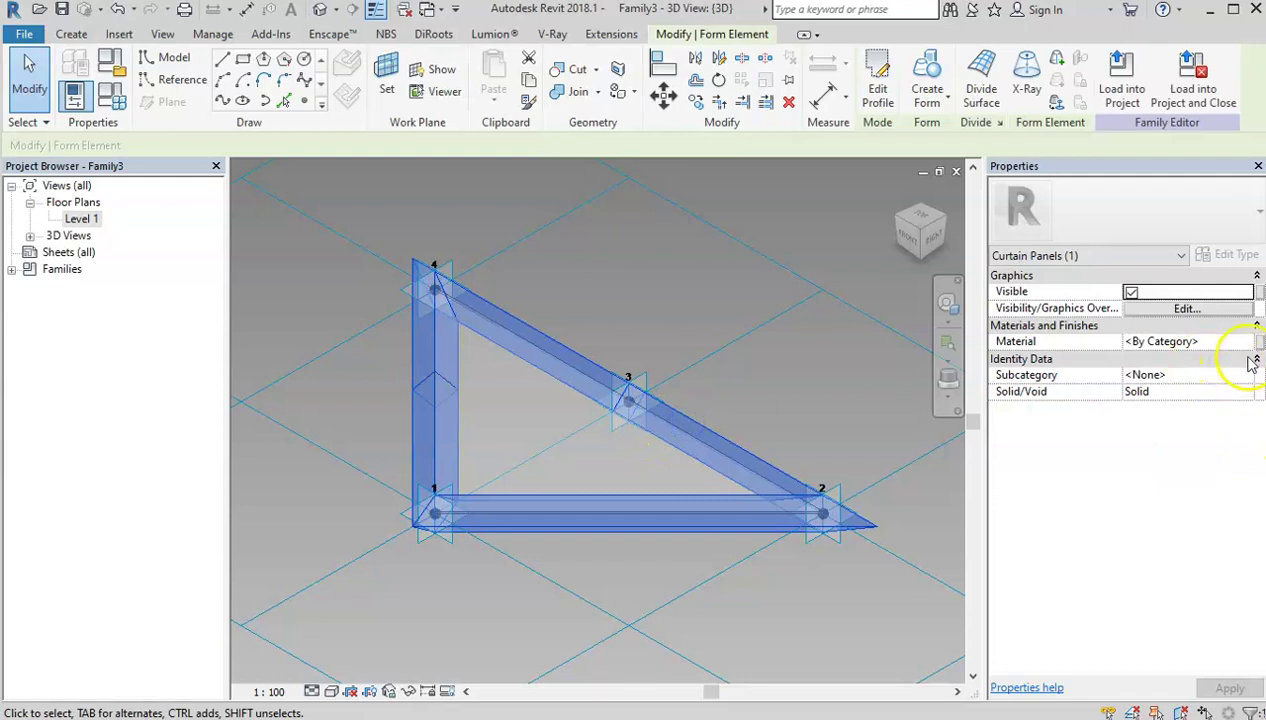
pyautogui.click(1259, 343)
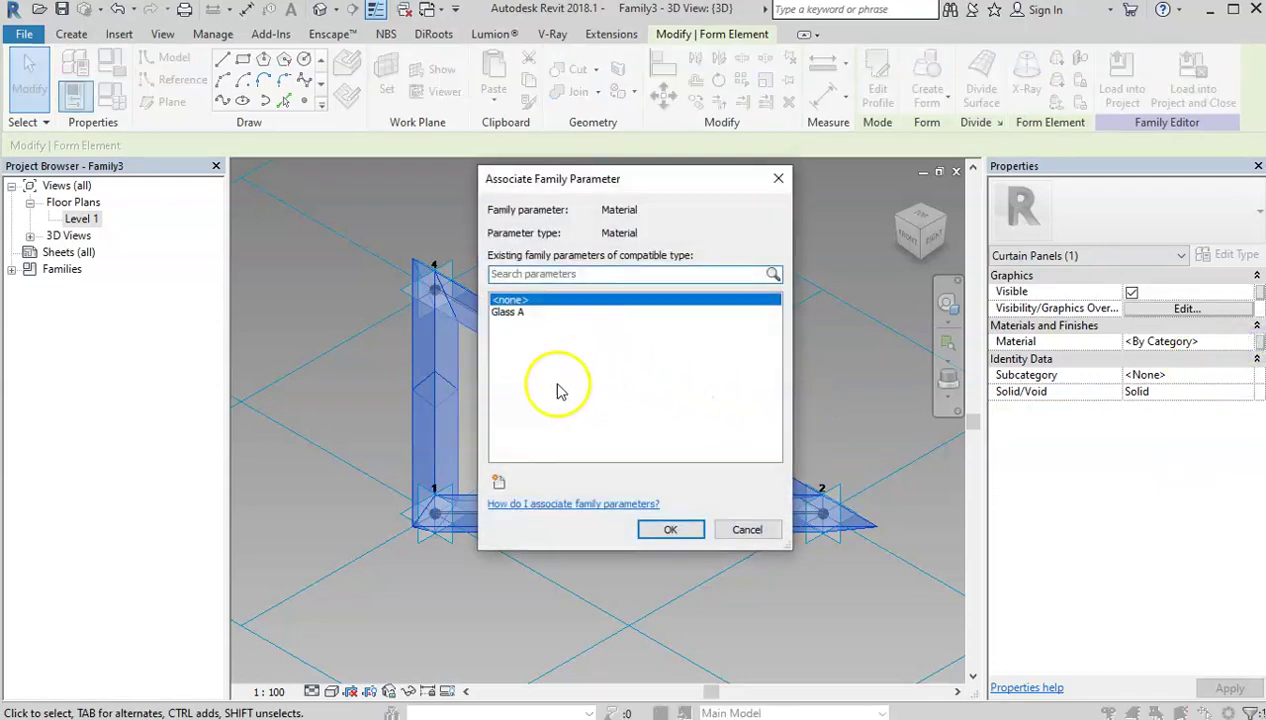
pyautogui.click(500, 486)
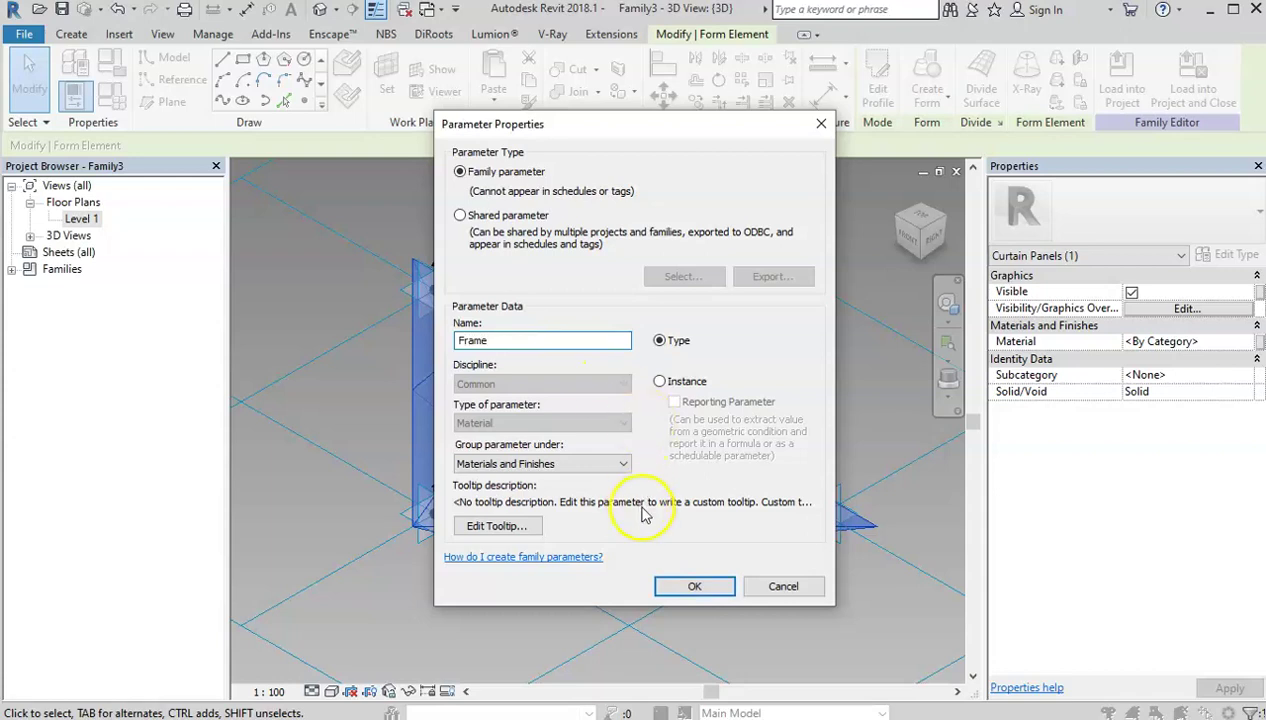
pyautogui.click(707, 587)
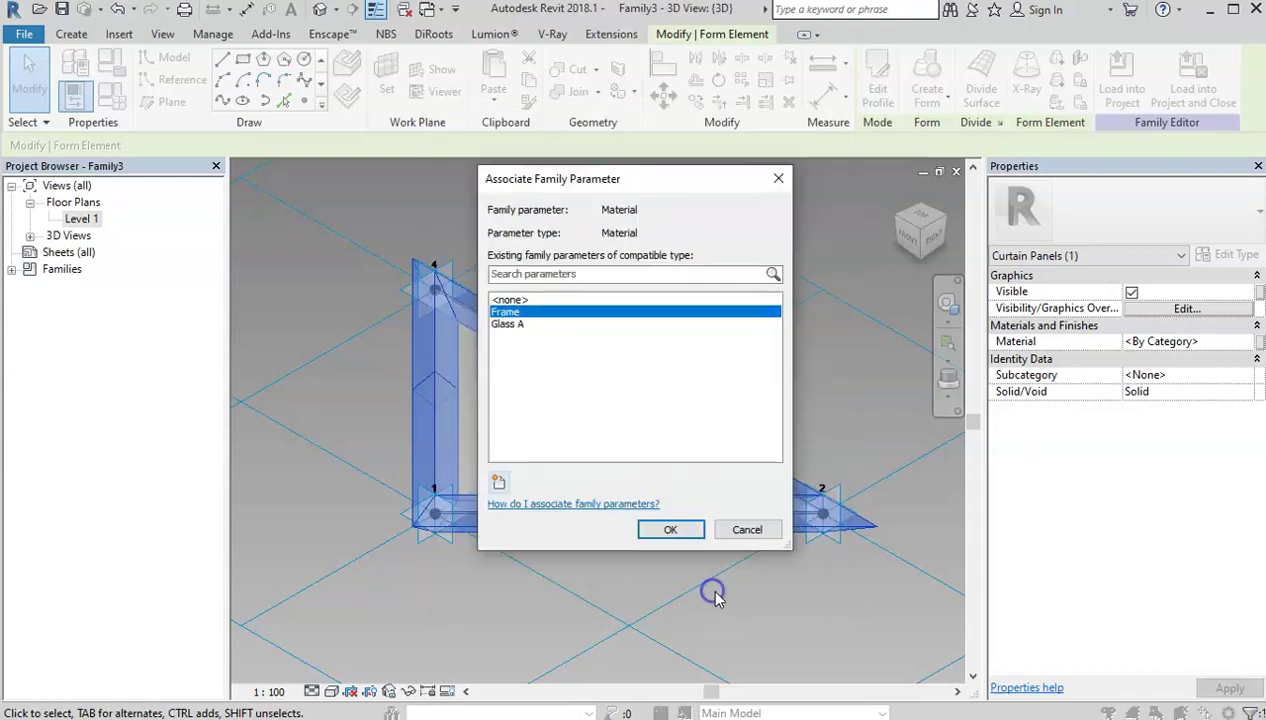
pyautogui.click(683, 531)
pyautogui.click(350, 341)
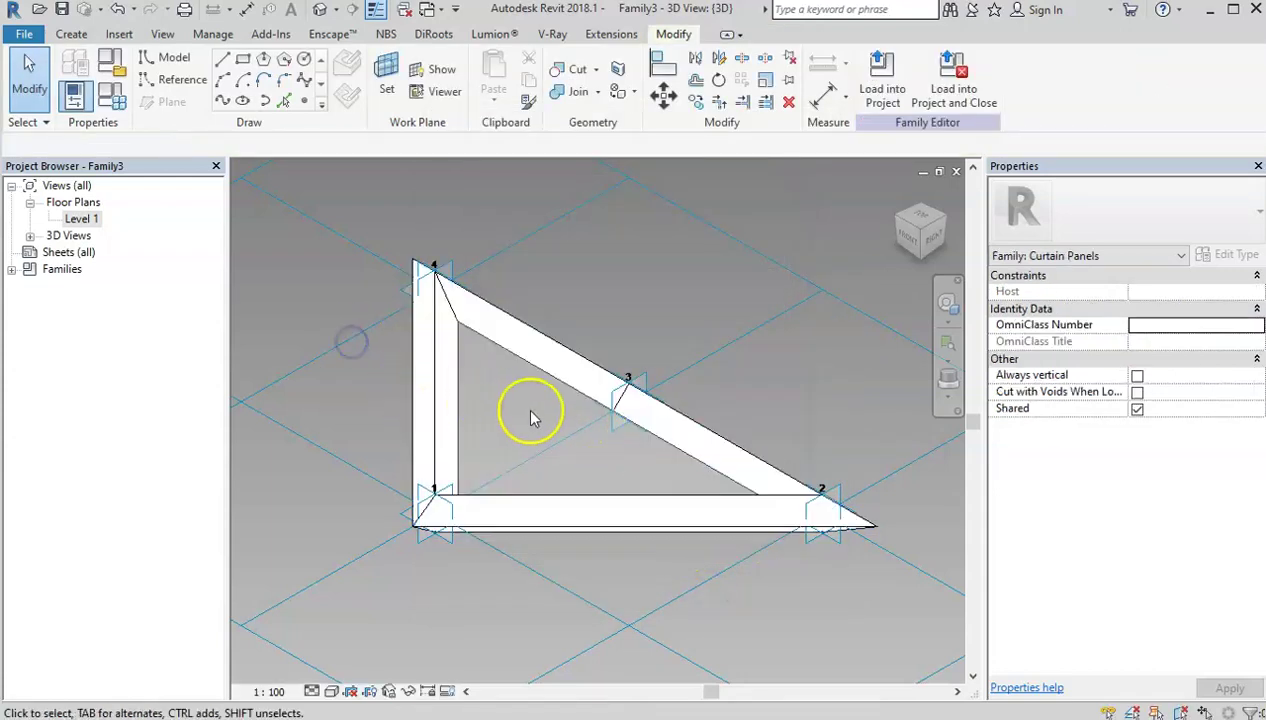
pyautogui.scroll(-2, 531, 411)
pyautogui.press('Tab')
pyautogui.scroll(-1, 474, 348)
pyautogui.scroll(3, 474, 348)
pyautogui.click(546, 362)
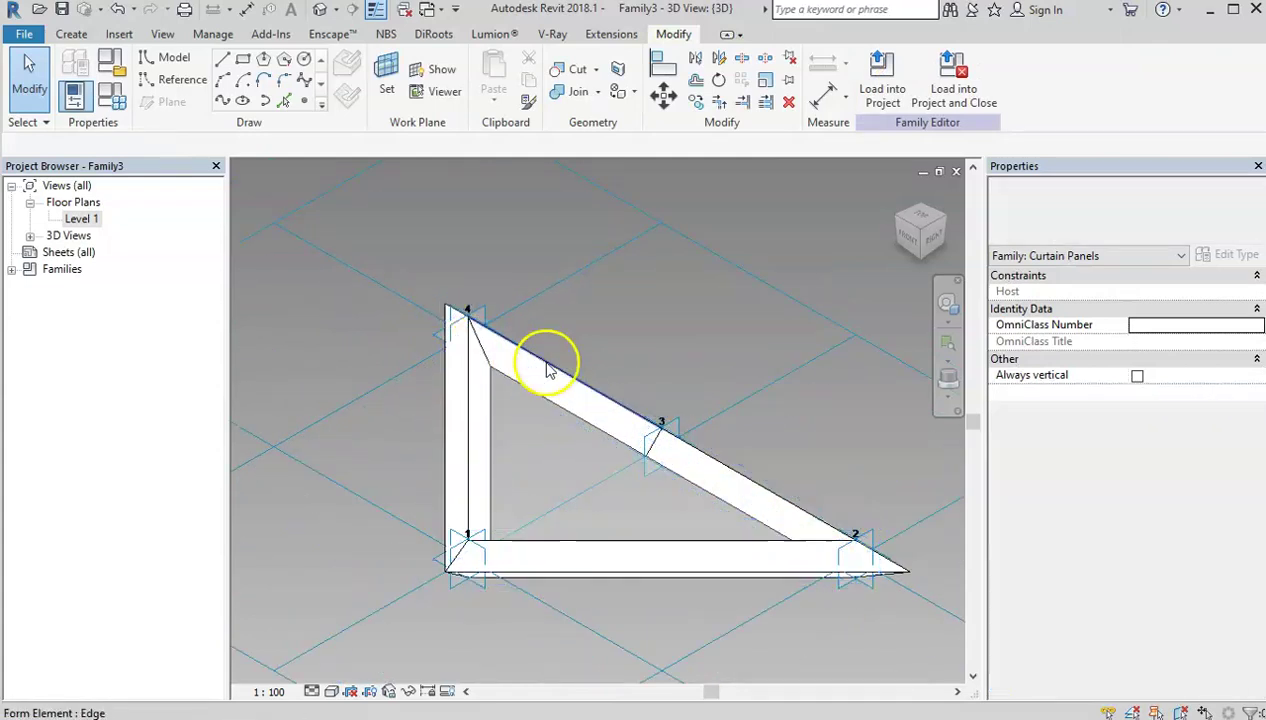
# Step: Load the panel family into Gherkin London B.rvt and close it, saving it as Glass A.rfa over the existing file
pyautogui.click(952, 96)
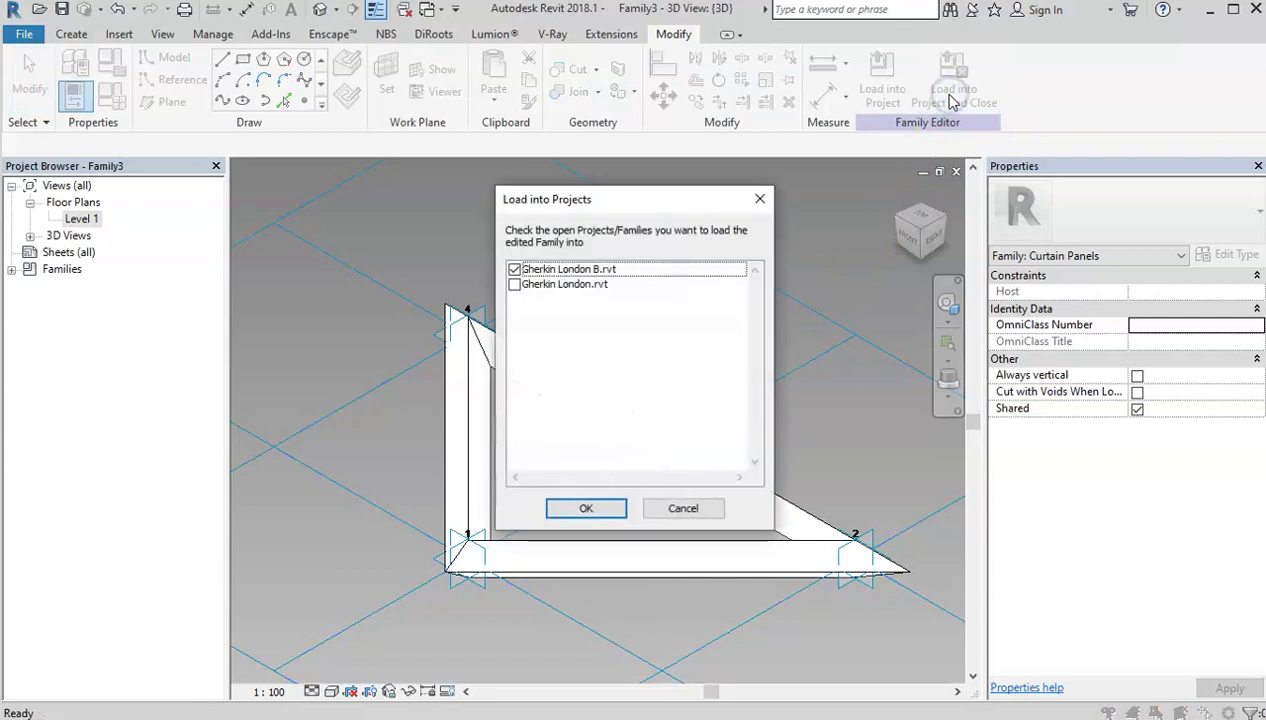
pyautogui.click(592, 511)
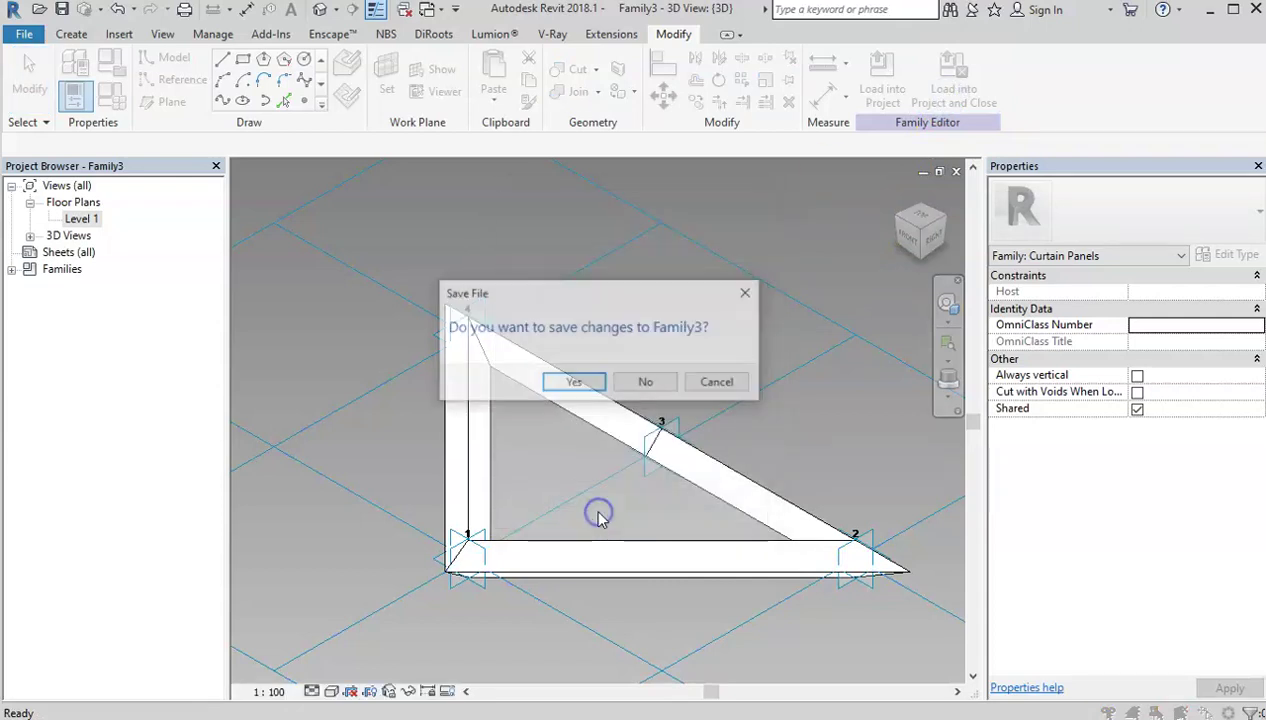
pyautogui.click(575, 384)
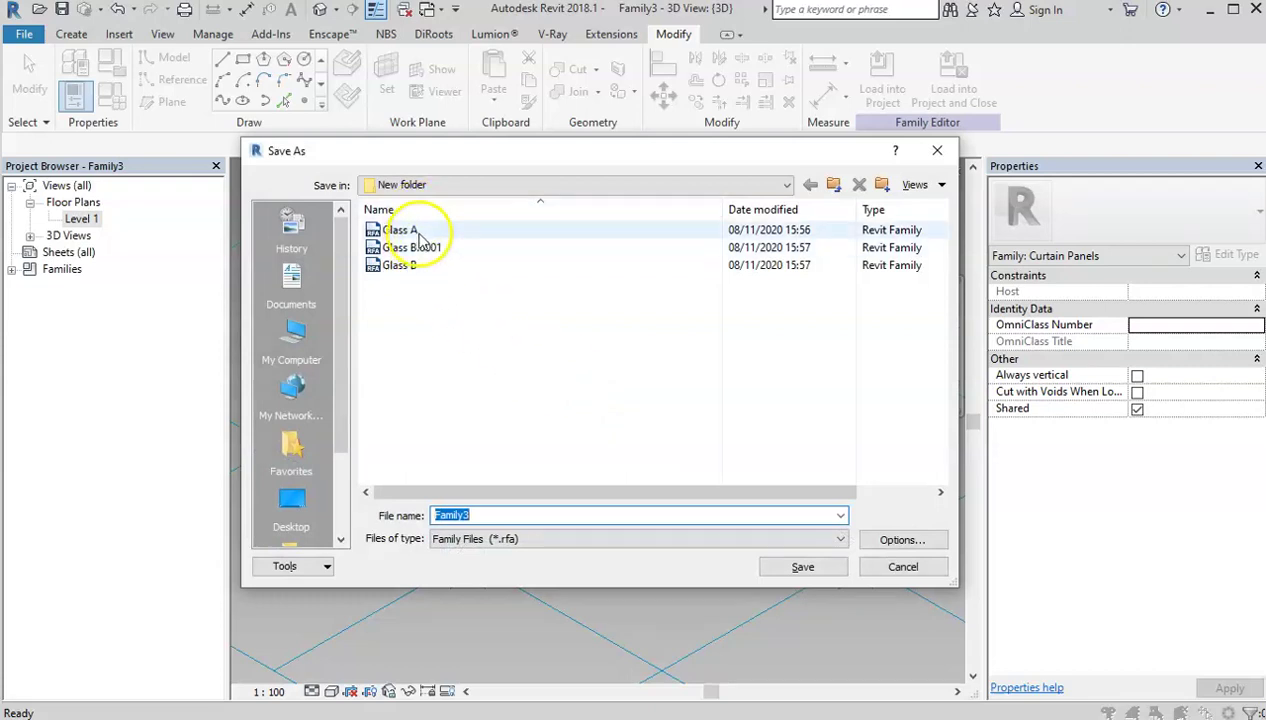
pyautogui.click(405, 229)
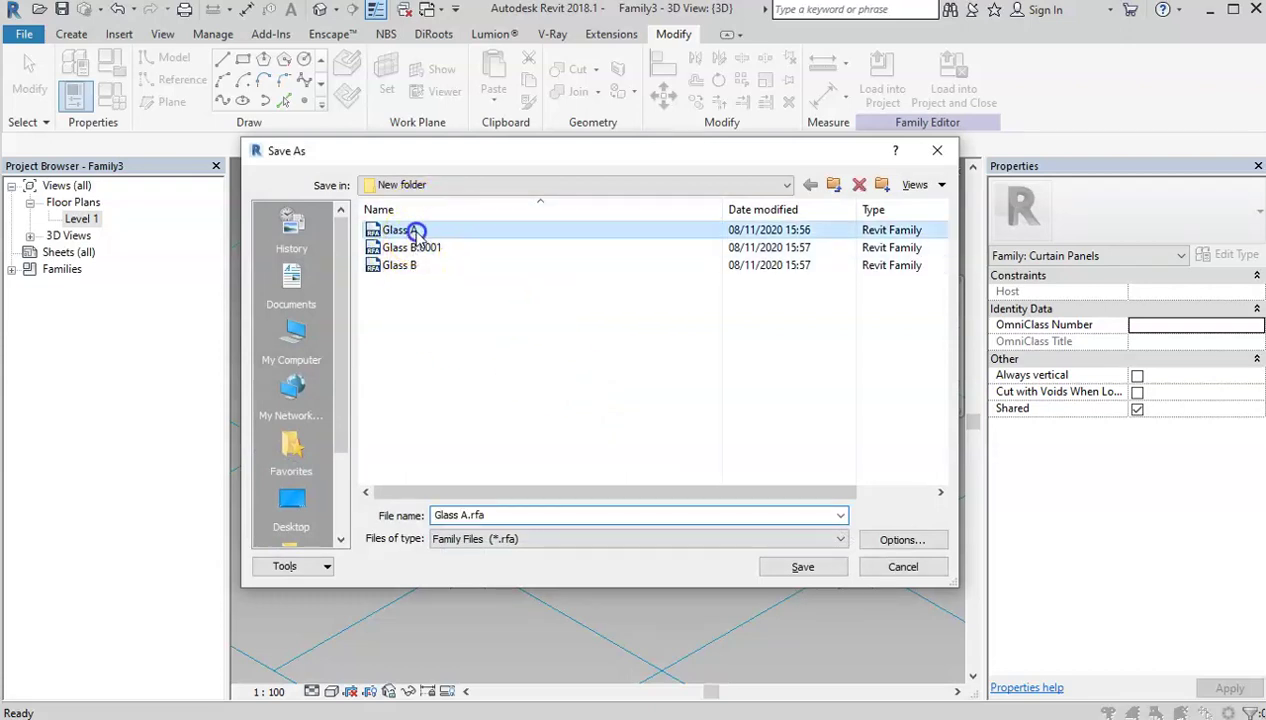
pyautogui.click(812, 567)
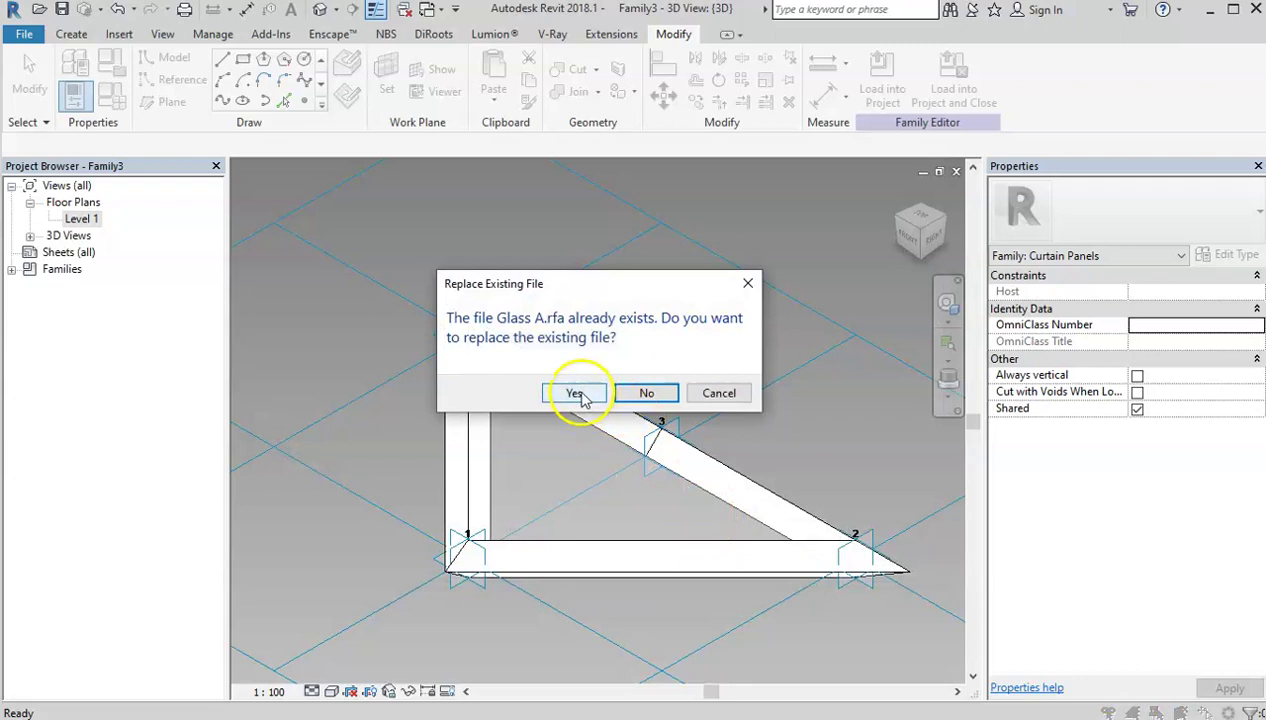
pyautogui.click(576, 393)
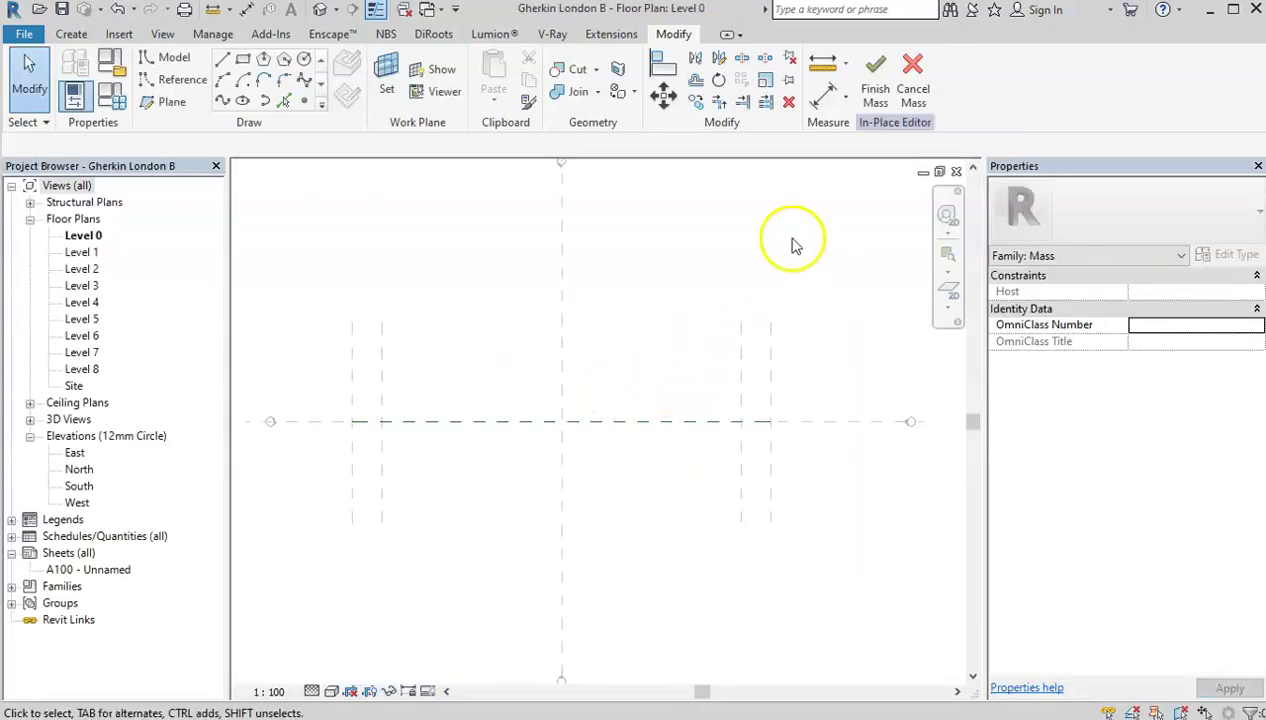
# Step: In the project's 3D view, apply the Glass A panel under Triangle (bent) to both divided surfaces of the tower
pyautogui.click(322, 10)
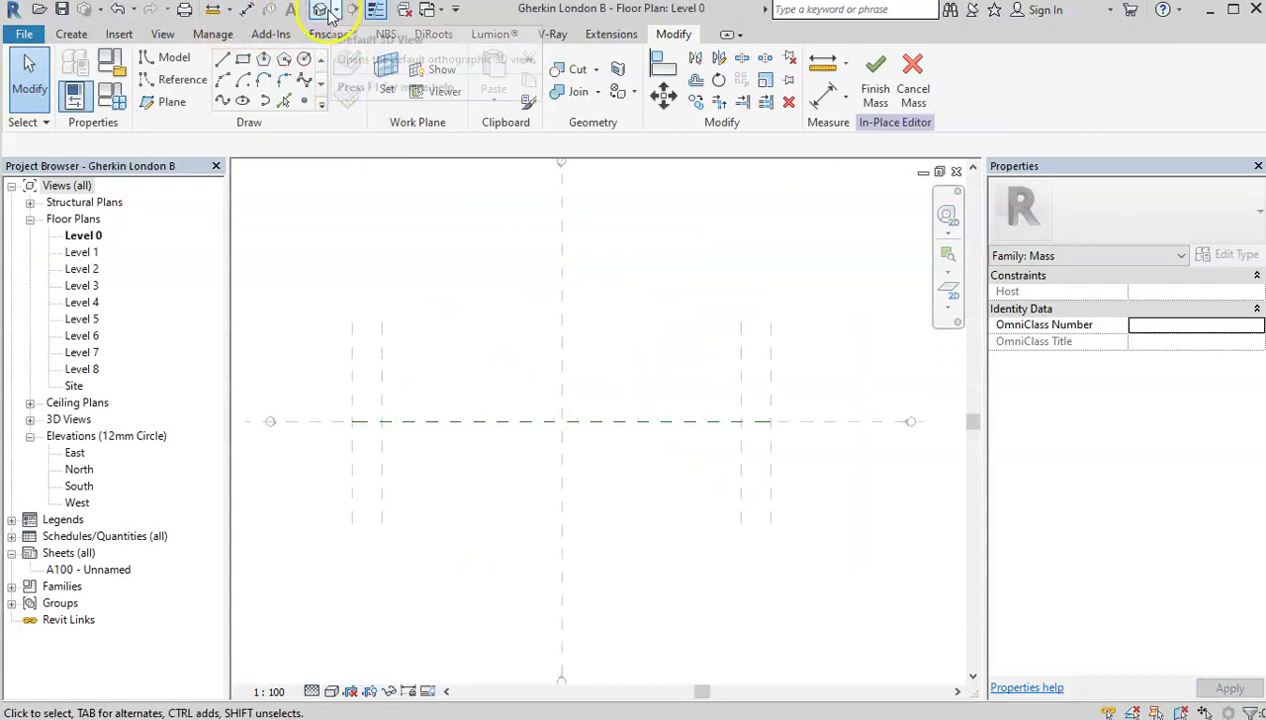
pyautogui.scroll(-3, 650, 330)
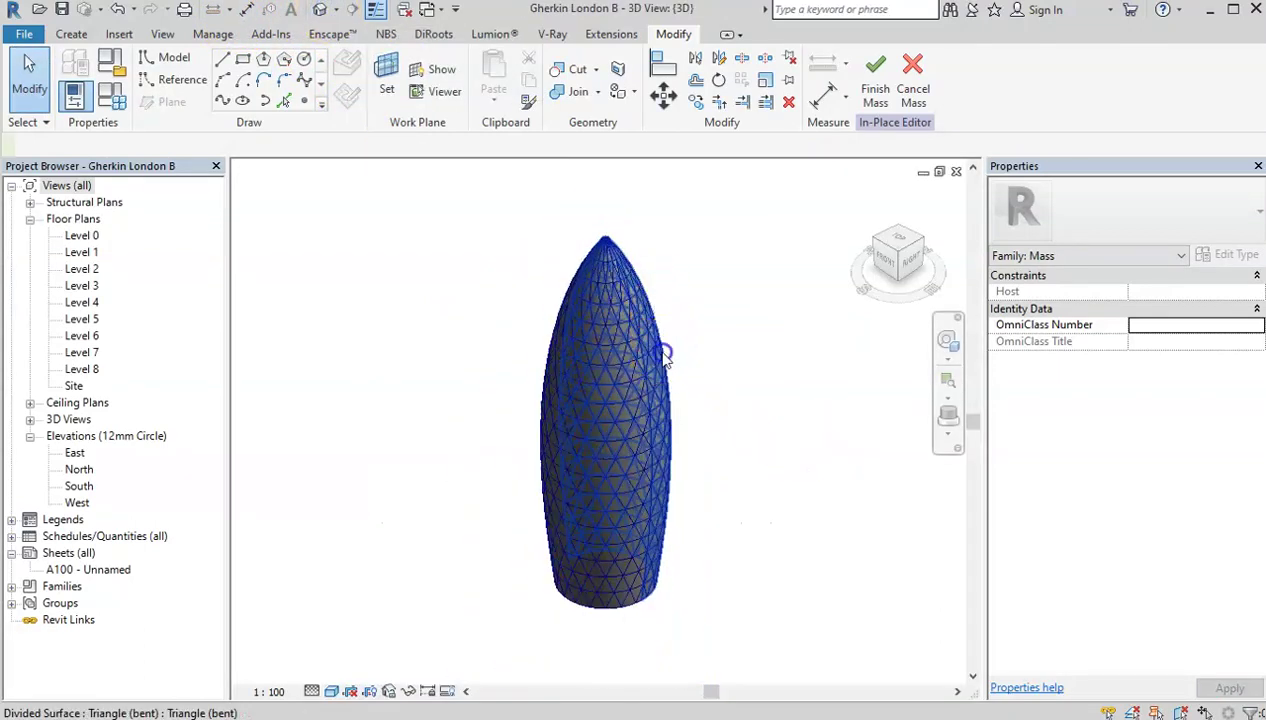
pyautogui.click(662, 351)
pyautogui.keyDown('ctrl'); pyautogui.click(608, 587); pyautogui.keyUp('ctrl')
pyautogui.scroll(1, 661, 327)
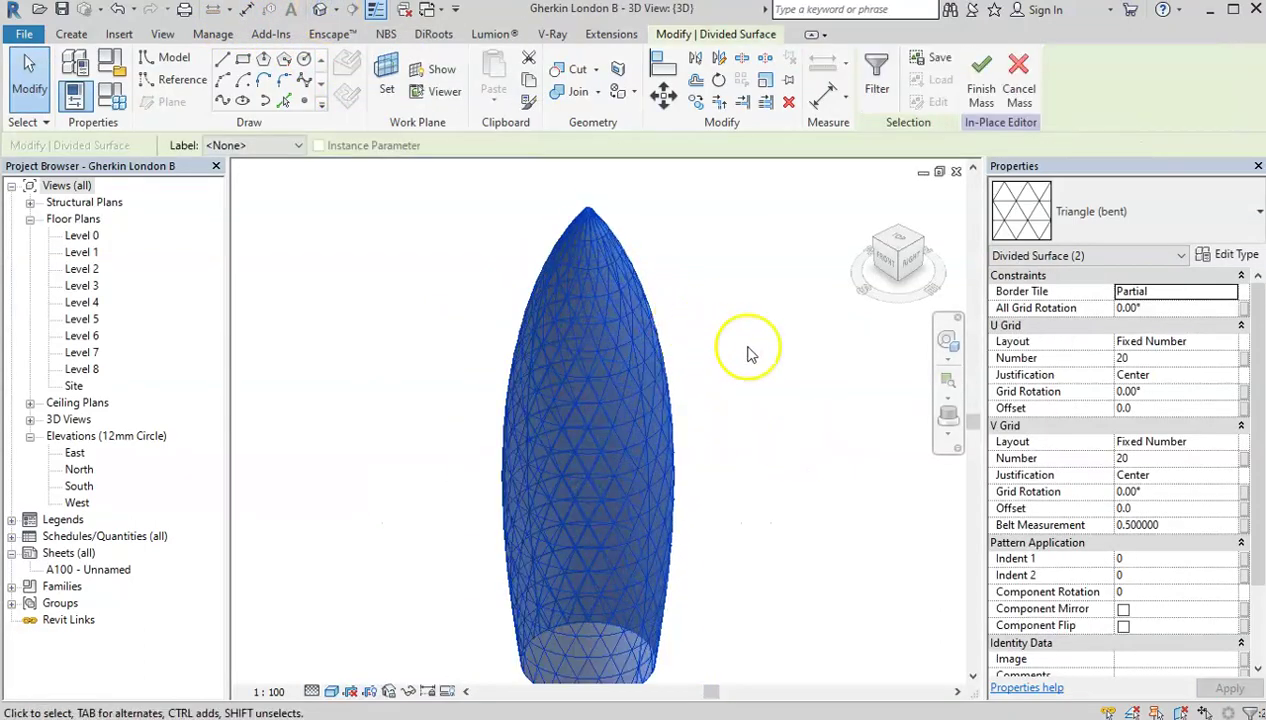
pyautogui.click(1177, 227)
pyautogui.scroll(-5, 1130, 404)
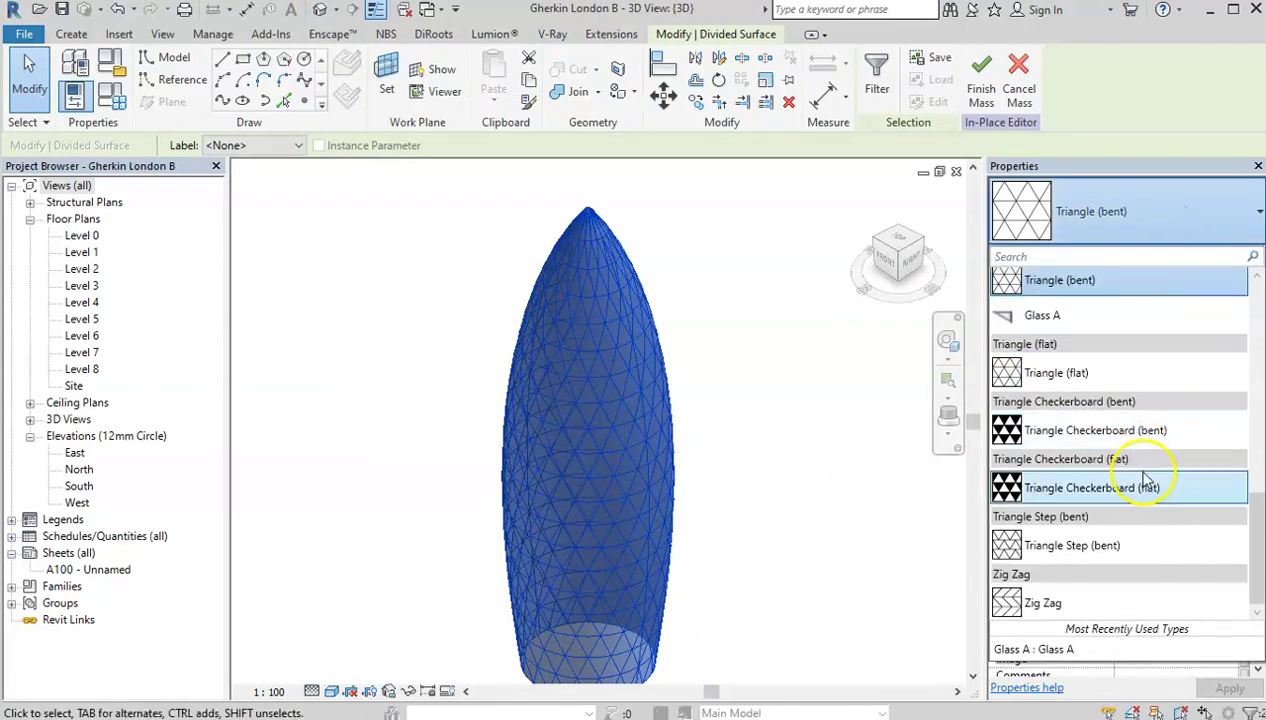
pyautogui.scroll(1, 1145, 480)
pyautogui.click(1052, 372)
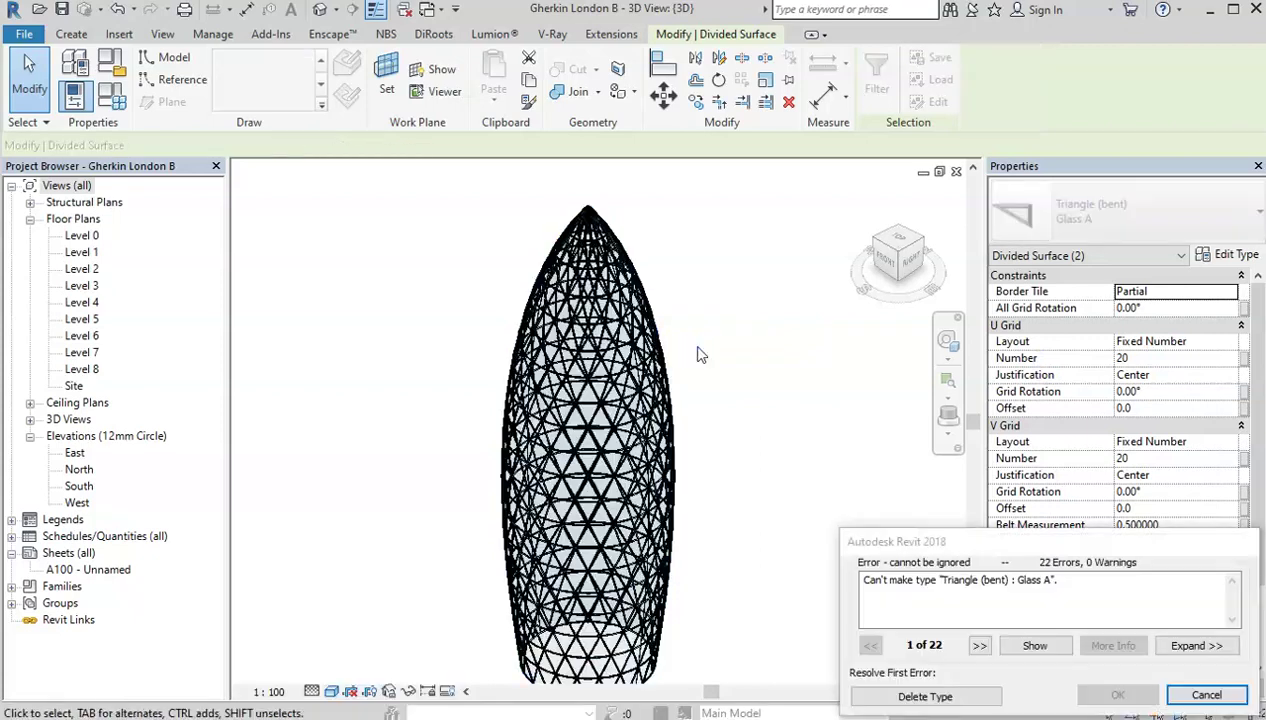
# Step: Resolve the Glass A panel creation errors with Delete Type, then deselect the tower and inspect its panels up close
pyautogui.click(949, 702)
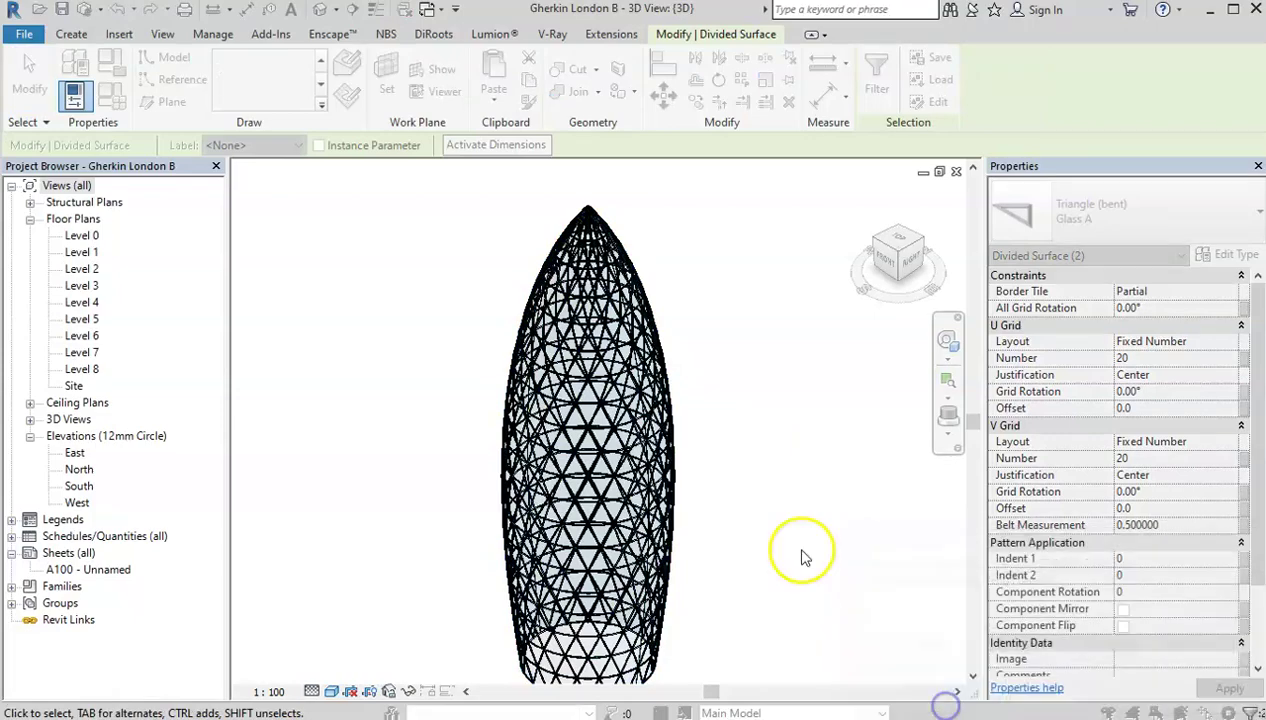
pyautogui.click(757, 465)
pyautogui.scroll(4, 590, 300)
pyautogui.scroll(5, 600, 283)
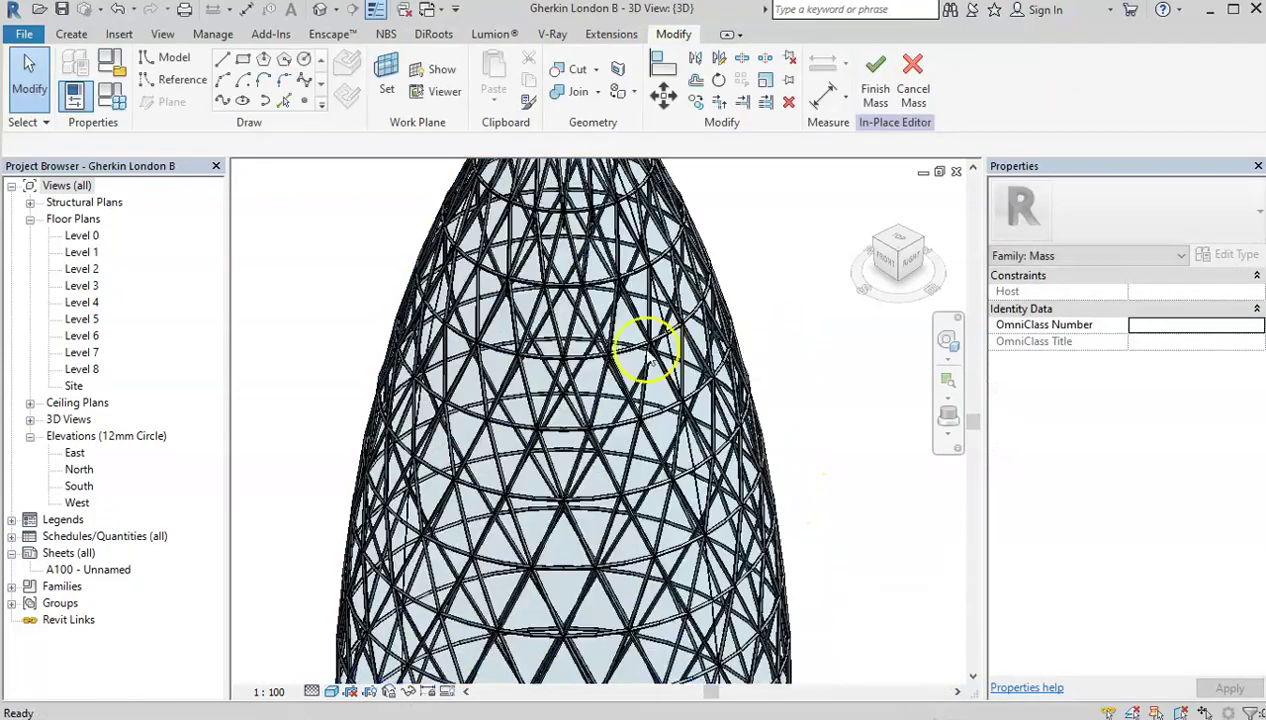
pyautogui.scroll(-5, 567, 355)
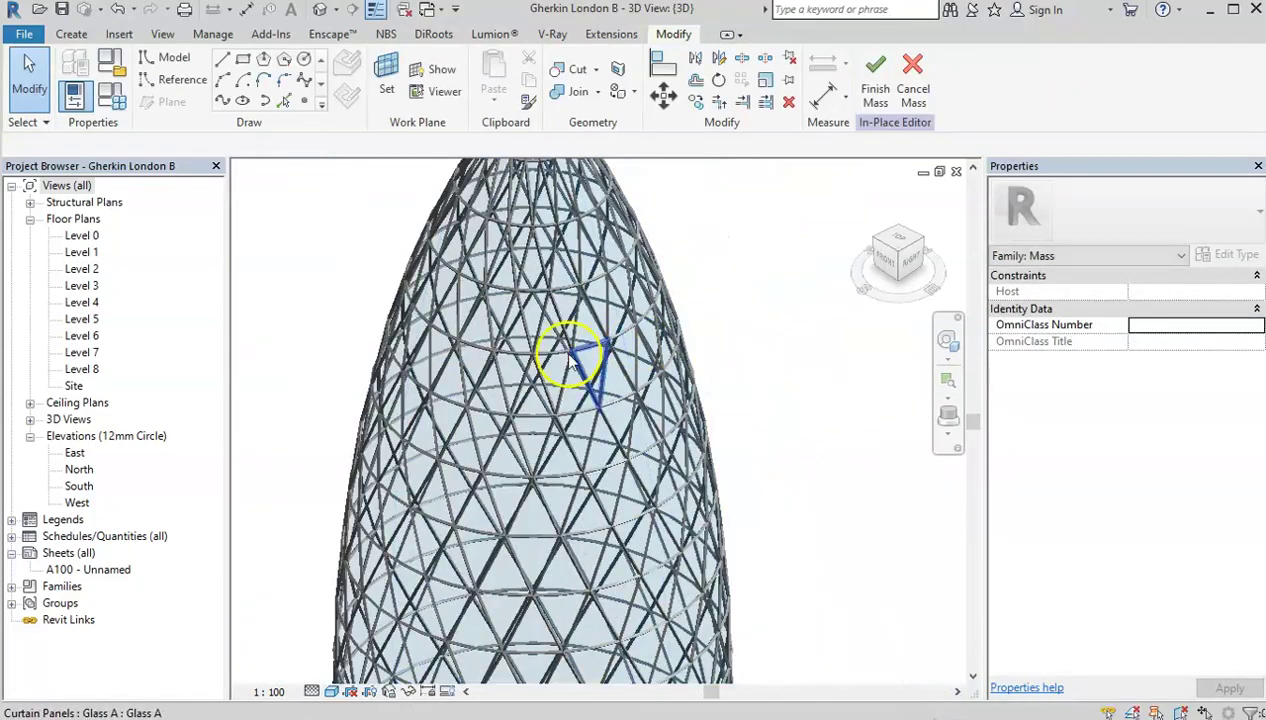
# Step: Select a single Glass A panel on the tower's divided surface and open its family for editing
pyautogui.scroll(4, 690, 319)
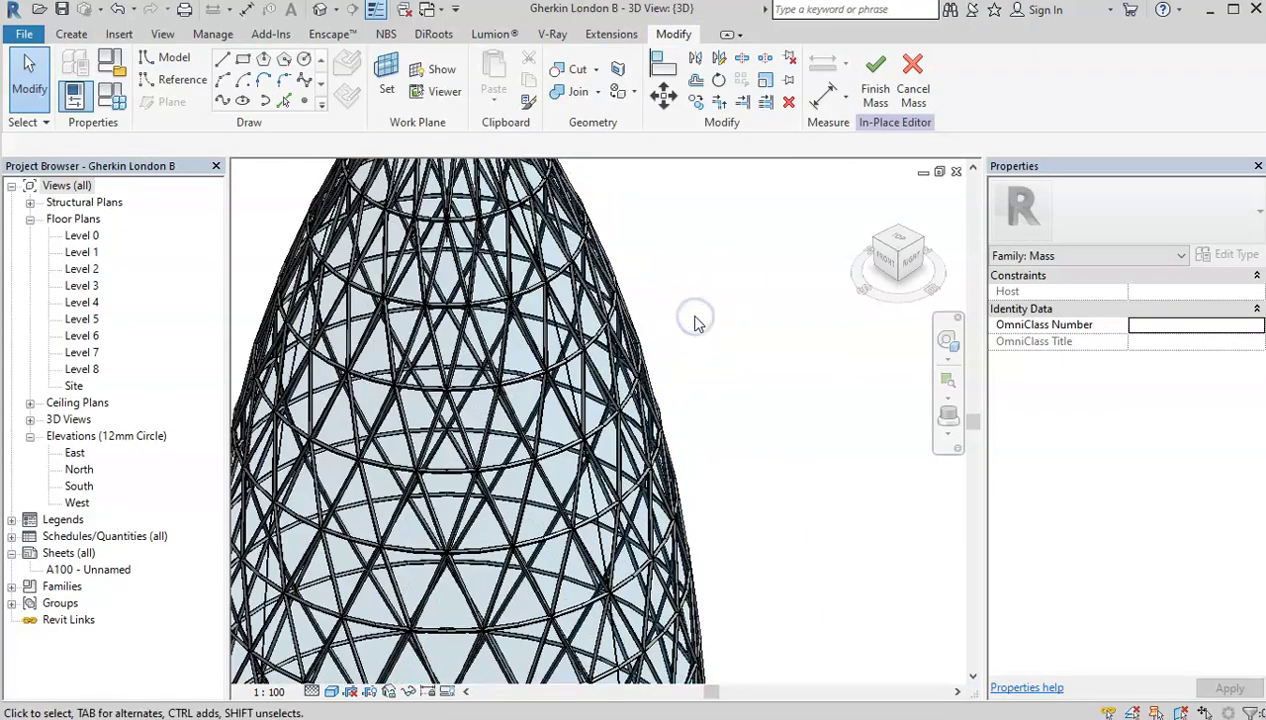
pyautogui.scroll(-3, 658, 393)
pyautogui.scroll(2, 494, 315)
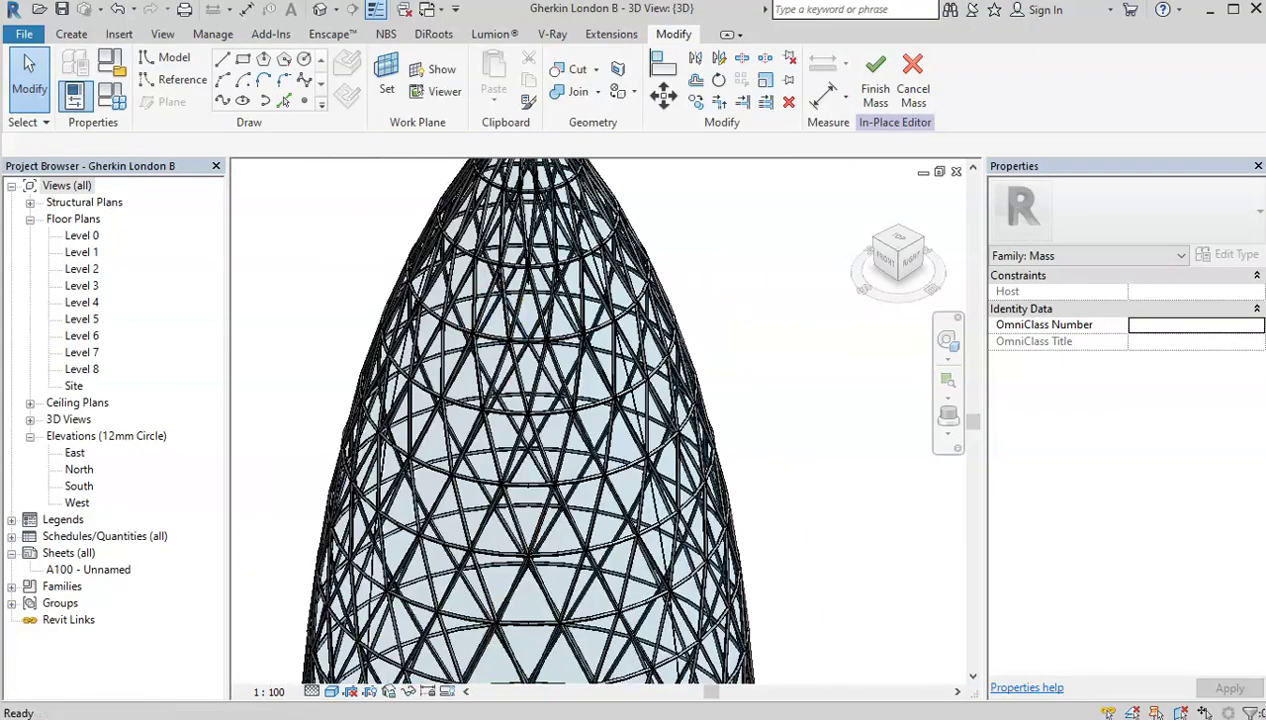
pyautogui.scroll(4, 605, 362)
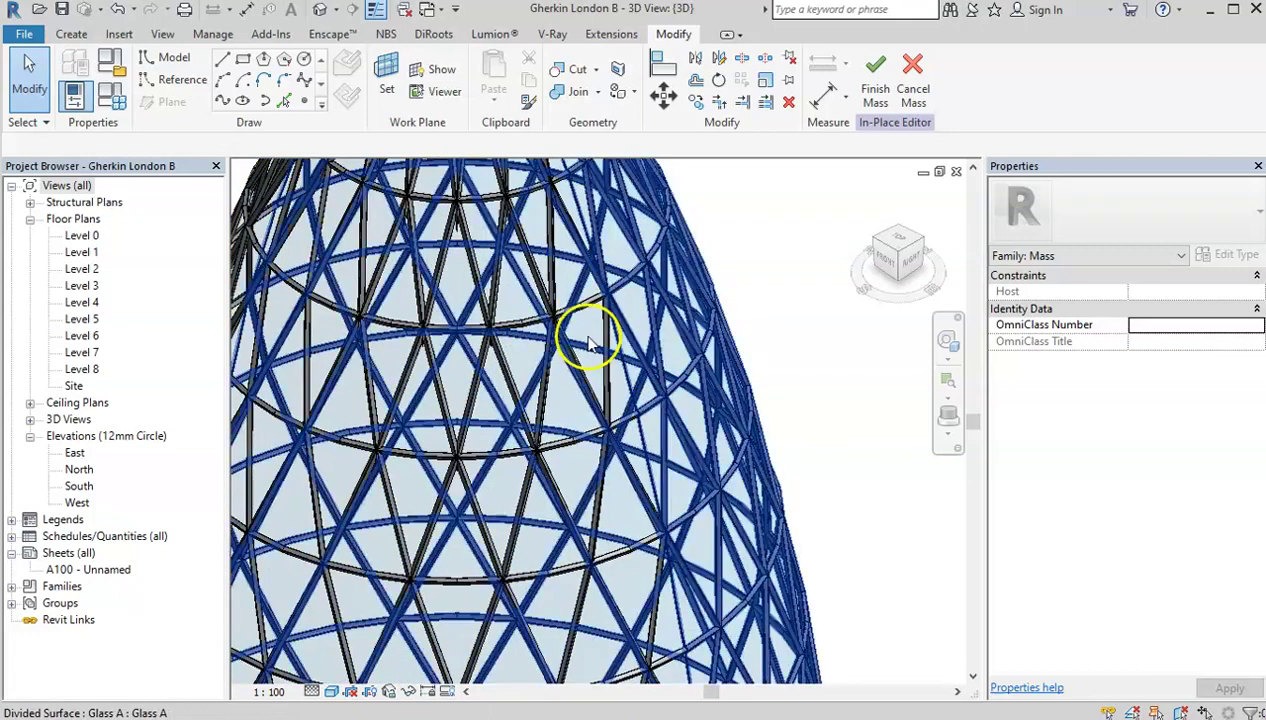
pyautogui.press('Tab')
pyautogui.click(590, 315)
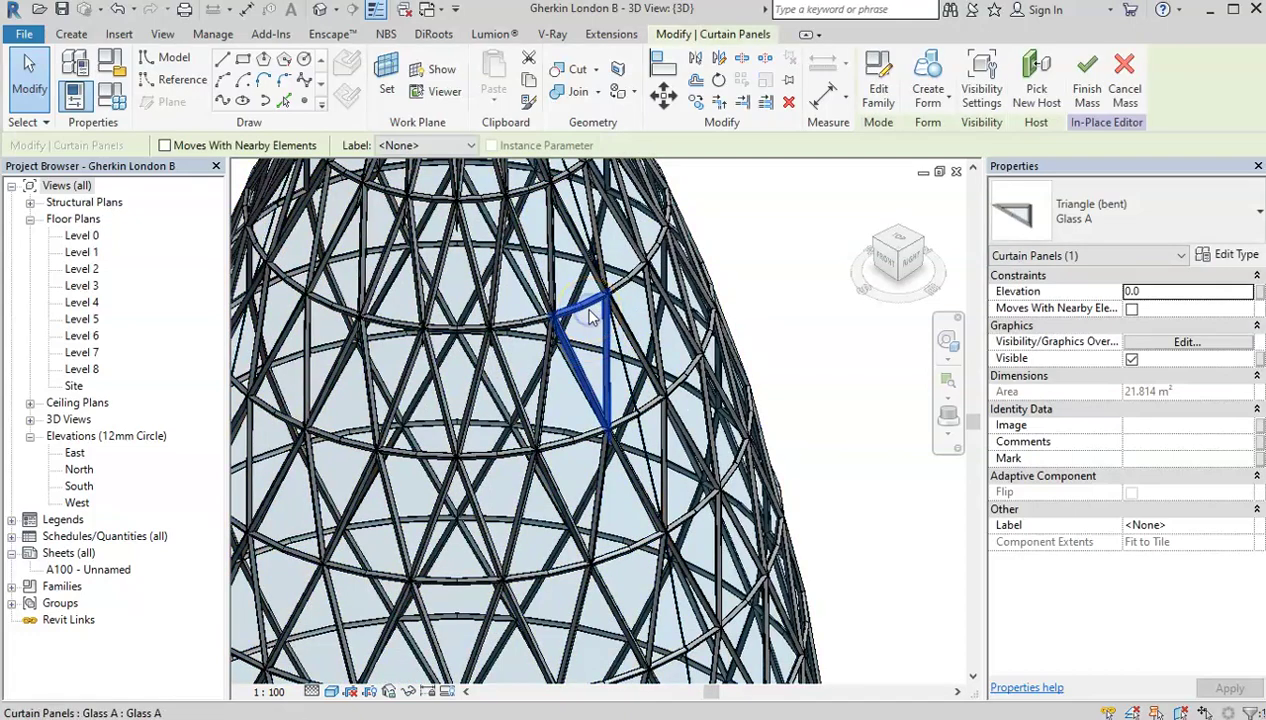
pyautogui.press('Escape')
pyautogui.press('Tab')
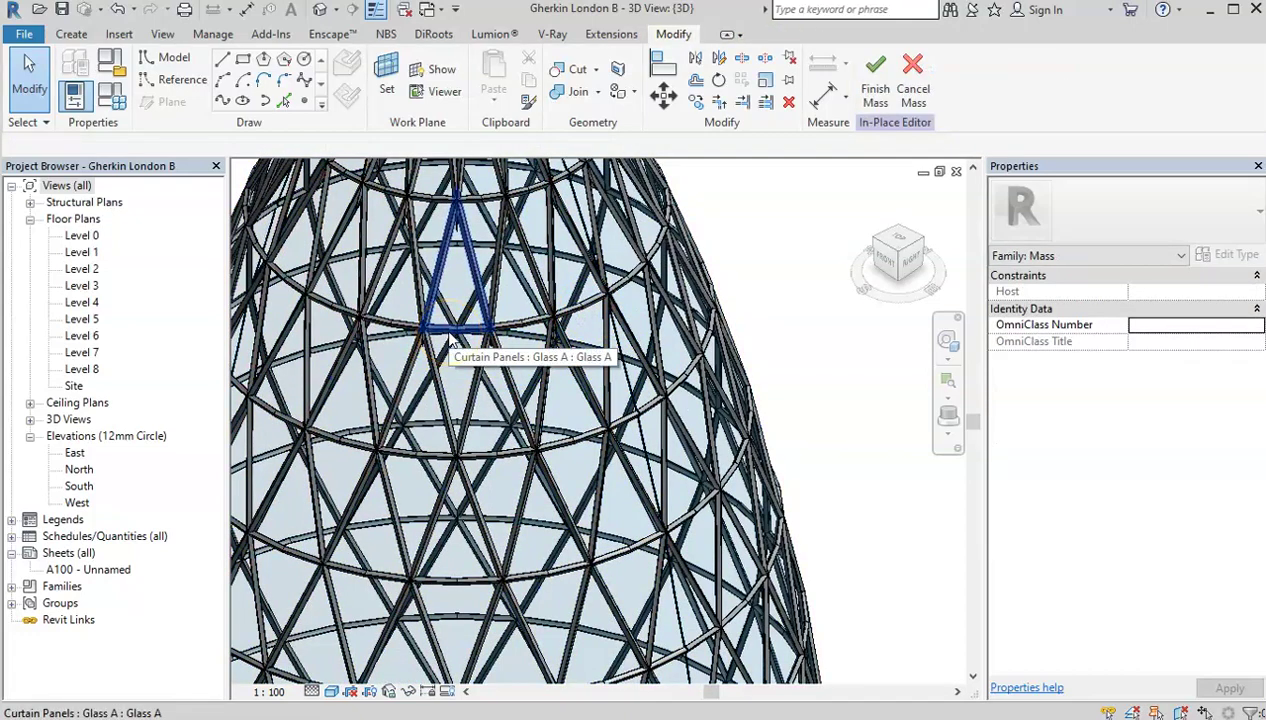
pyautogui.click(452, 330)
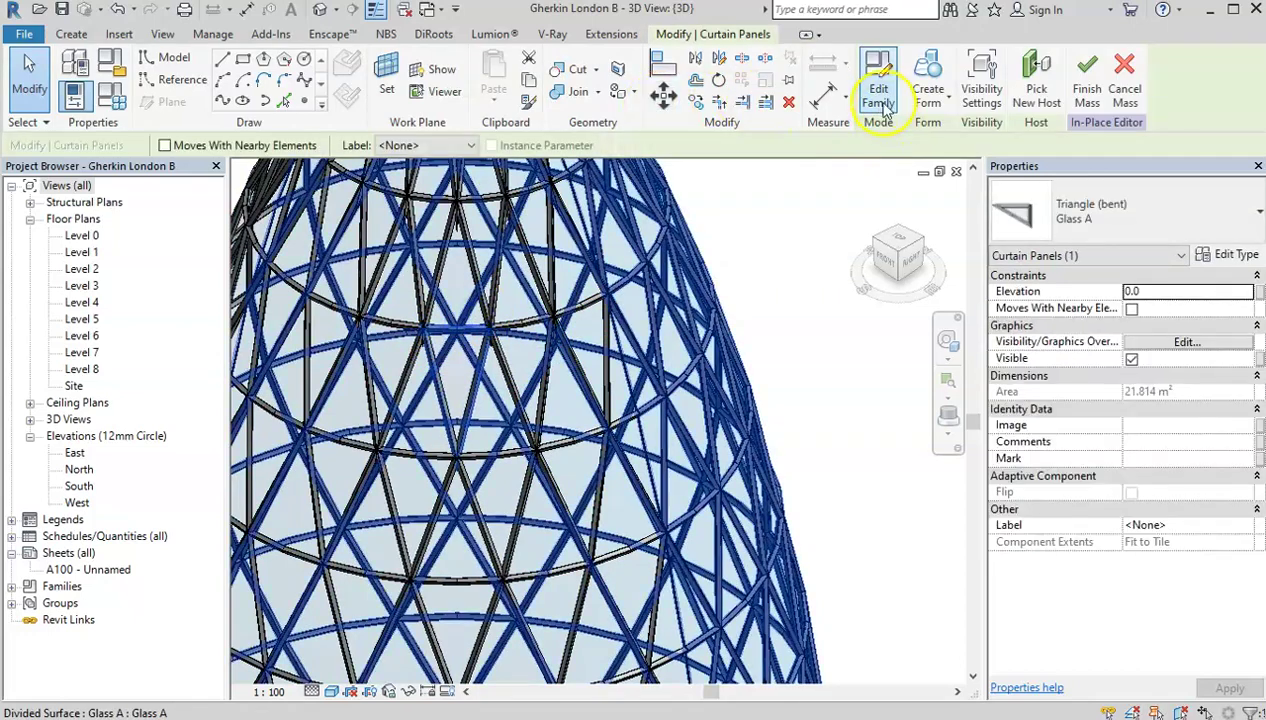
pyautogui.click(880, 98)
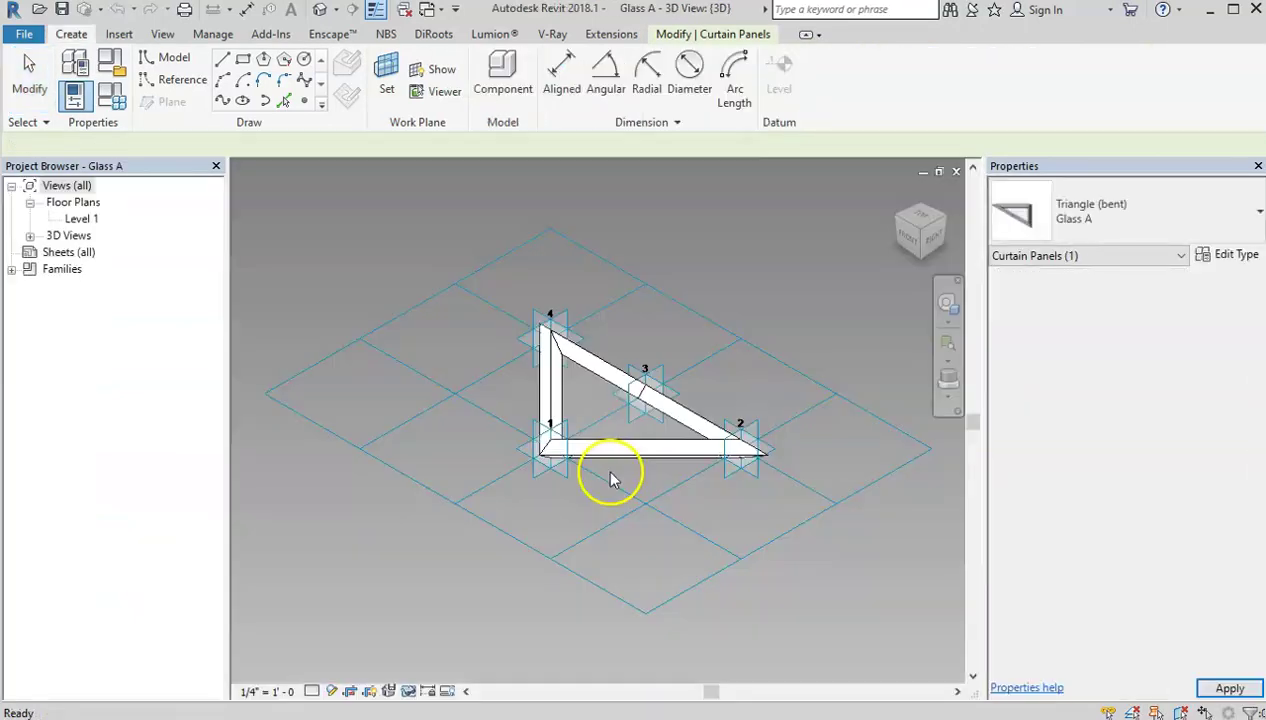
pyautogui.scroll(4, 678, 396)
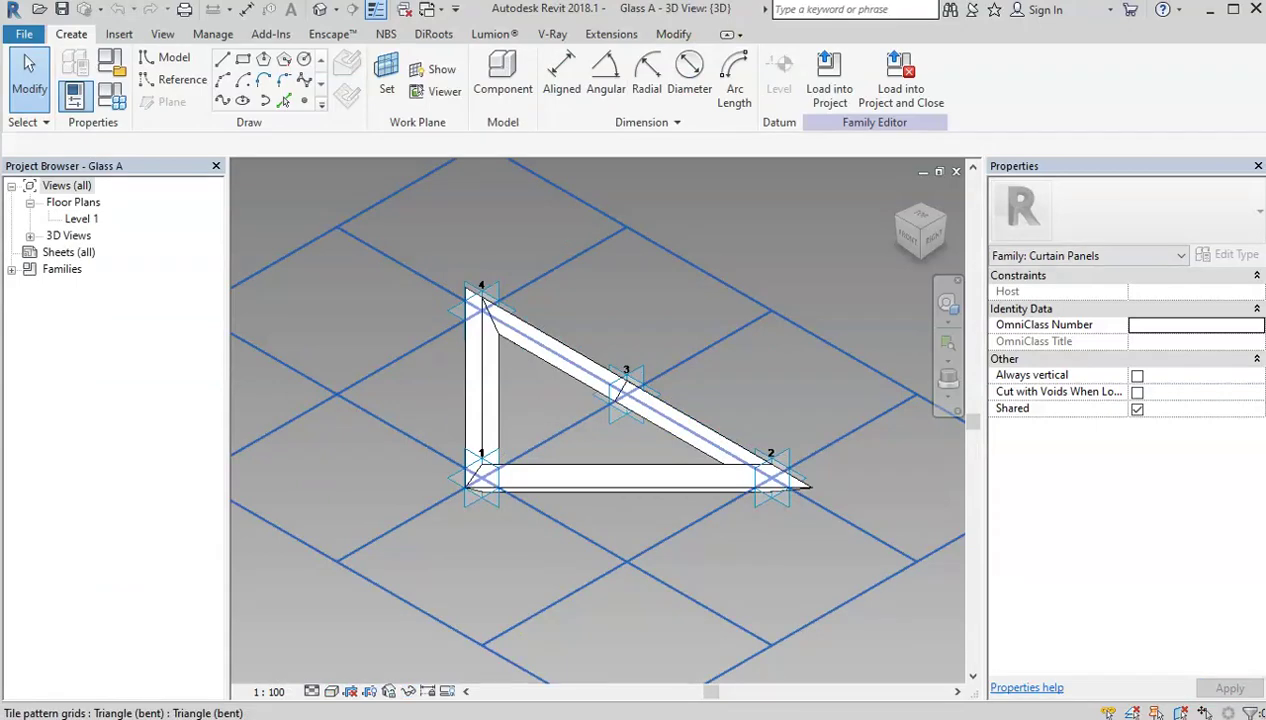
# Step: Switch to the browser, examine the "gherkin london" reference photos of the facade pattern, and return to Revit
pyautogui.hotkey('alt', 'Tab')
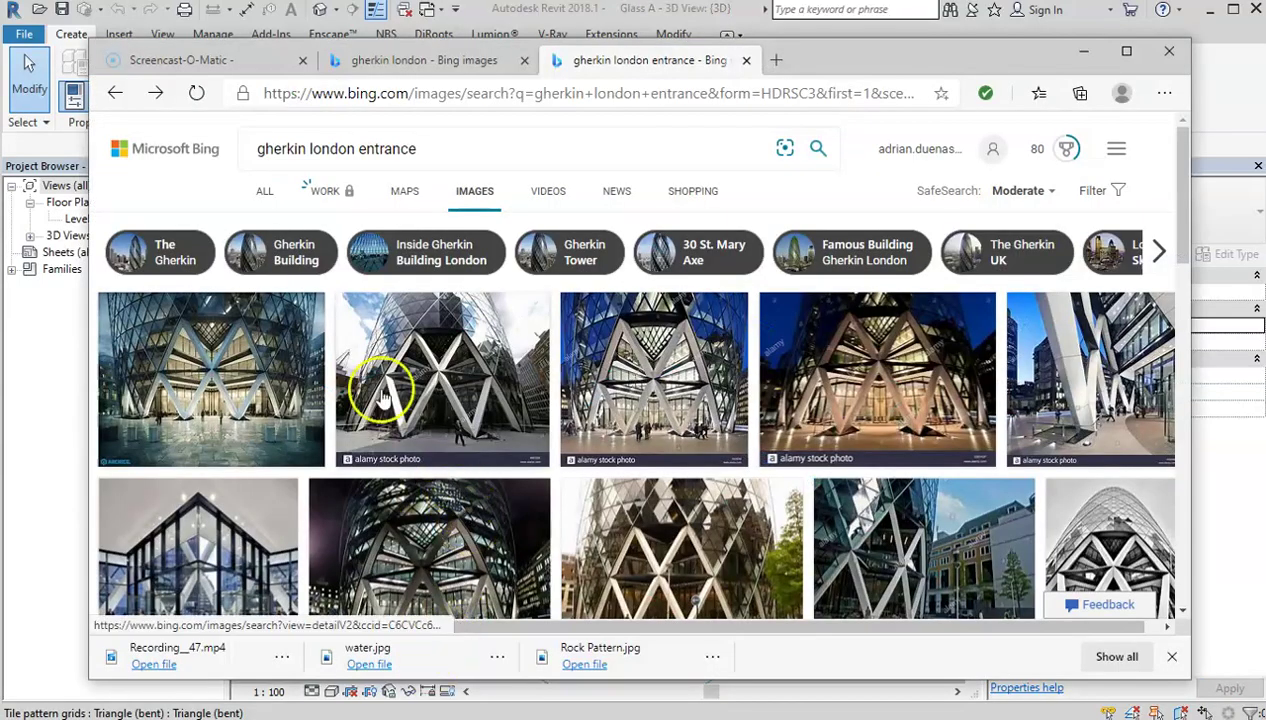
pyautogui.click(398, 60)
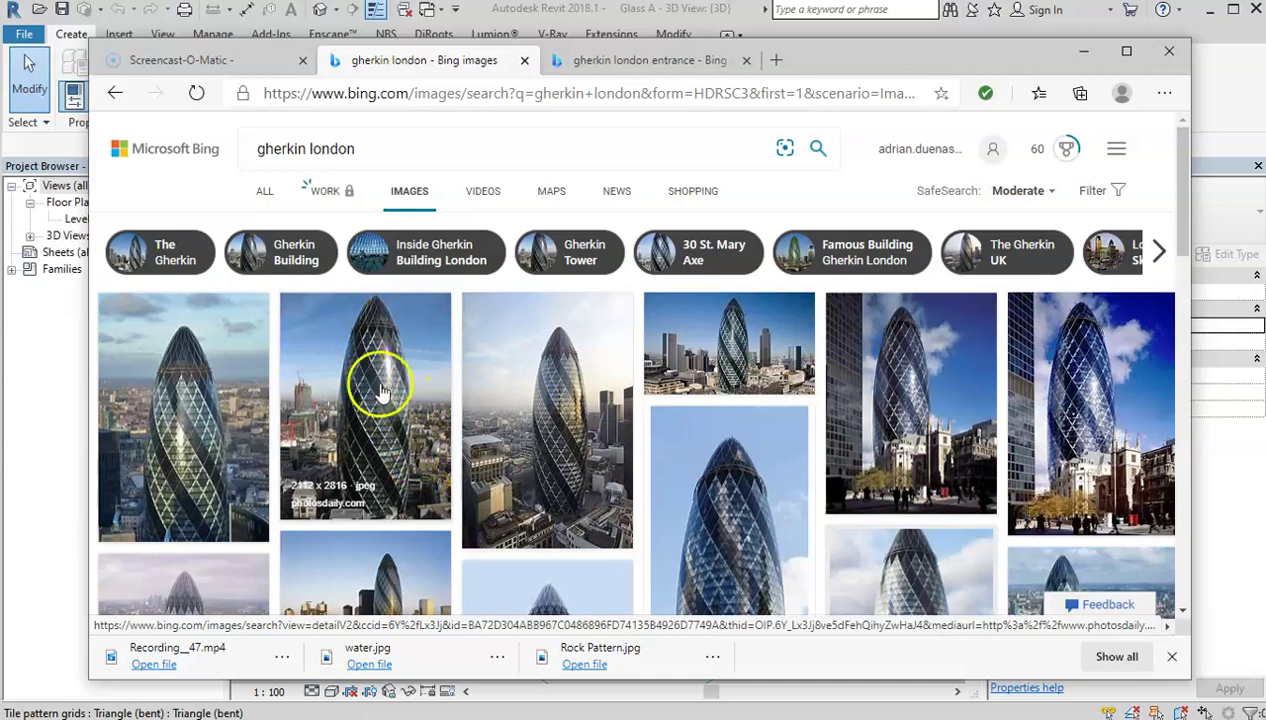
pyautogui.click(1210, 80)
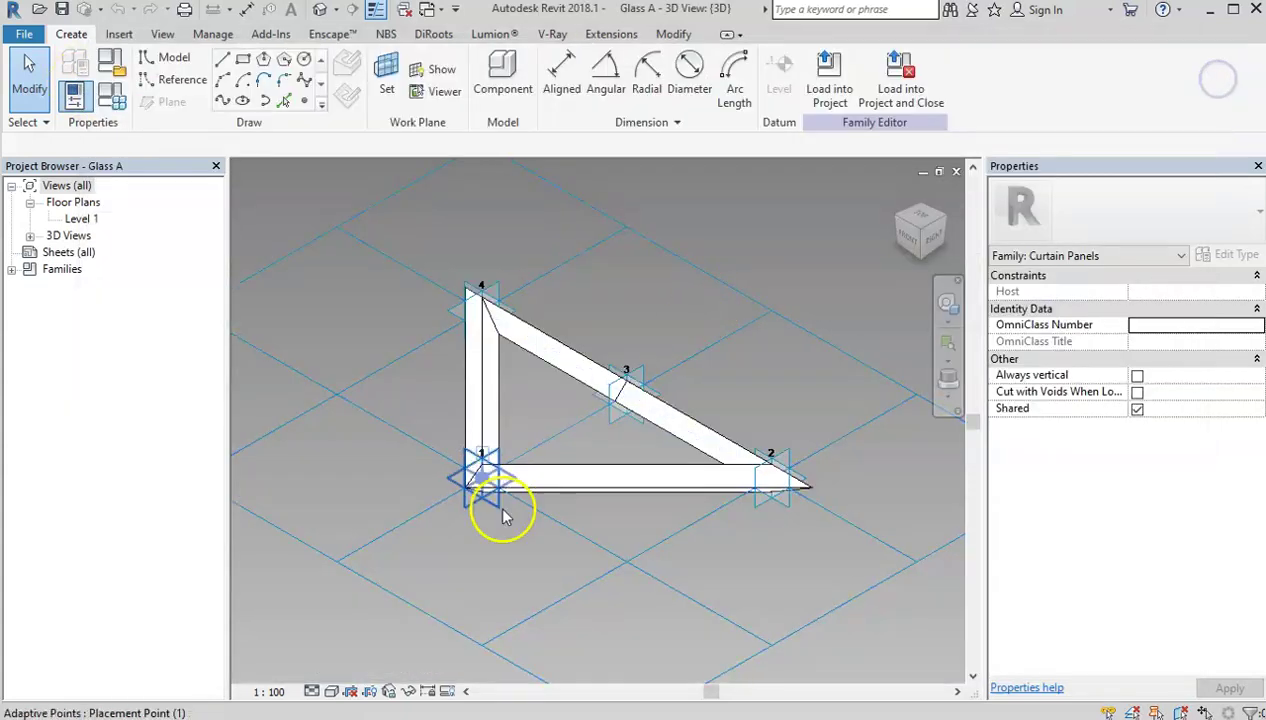
# Step: Close the Glass A family without editing it and close the hidden windows of the open projects
pyautogui.scroll(-1, 507, 472)
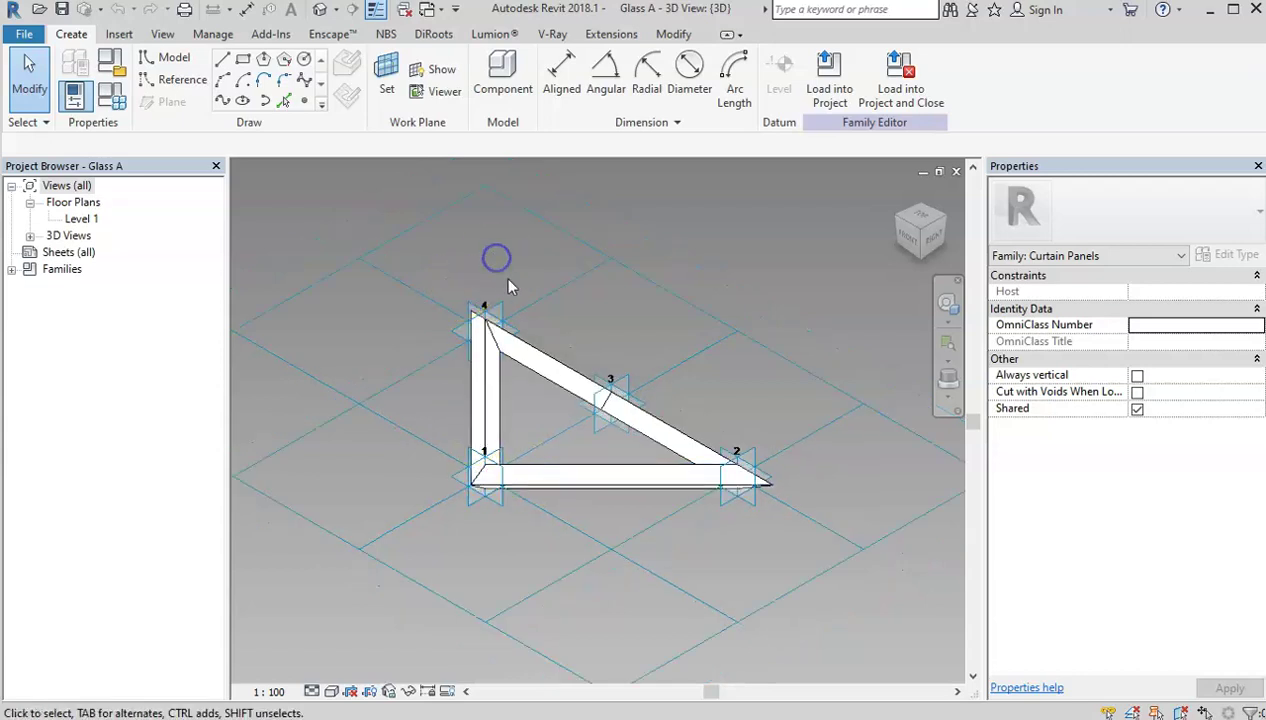
pyautogui.click(956, 175)
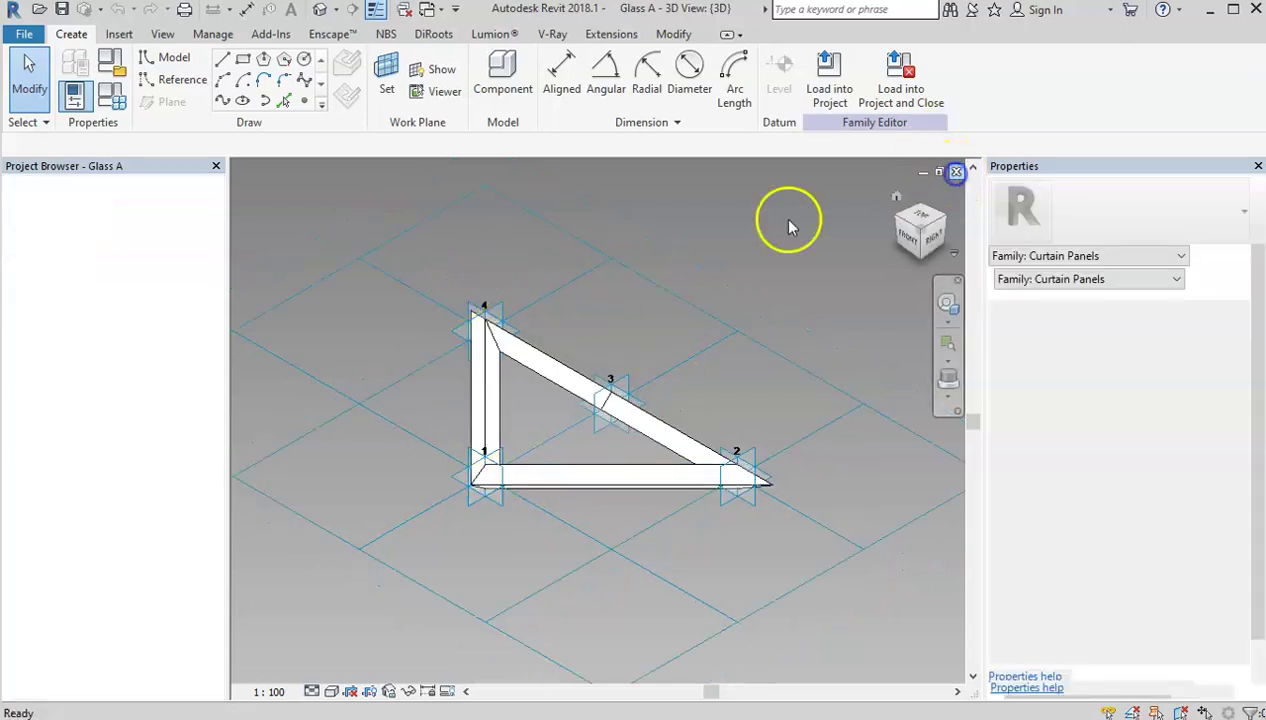
pyautogui.scroll(-8, 730, 305)
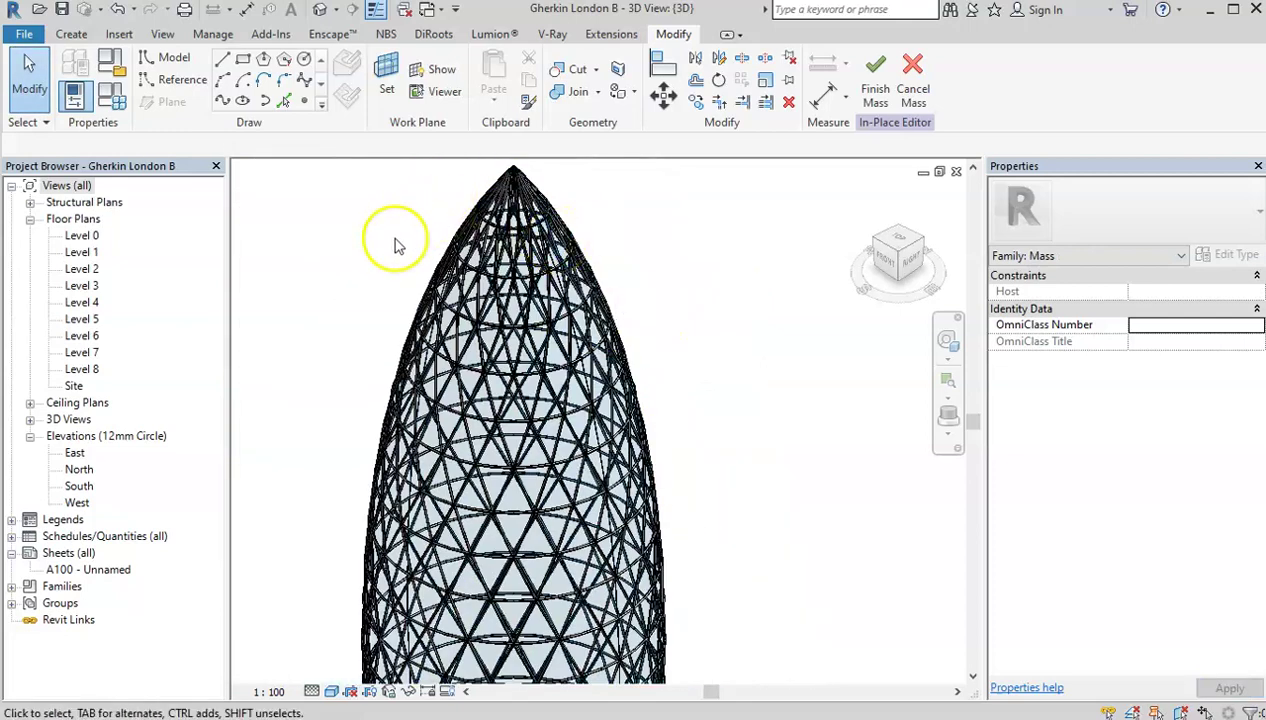
pyautogui.click(633, 291)
pyautogui.scroll(-1, 574, 268)
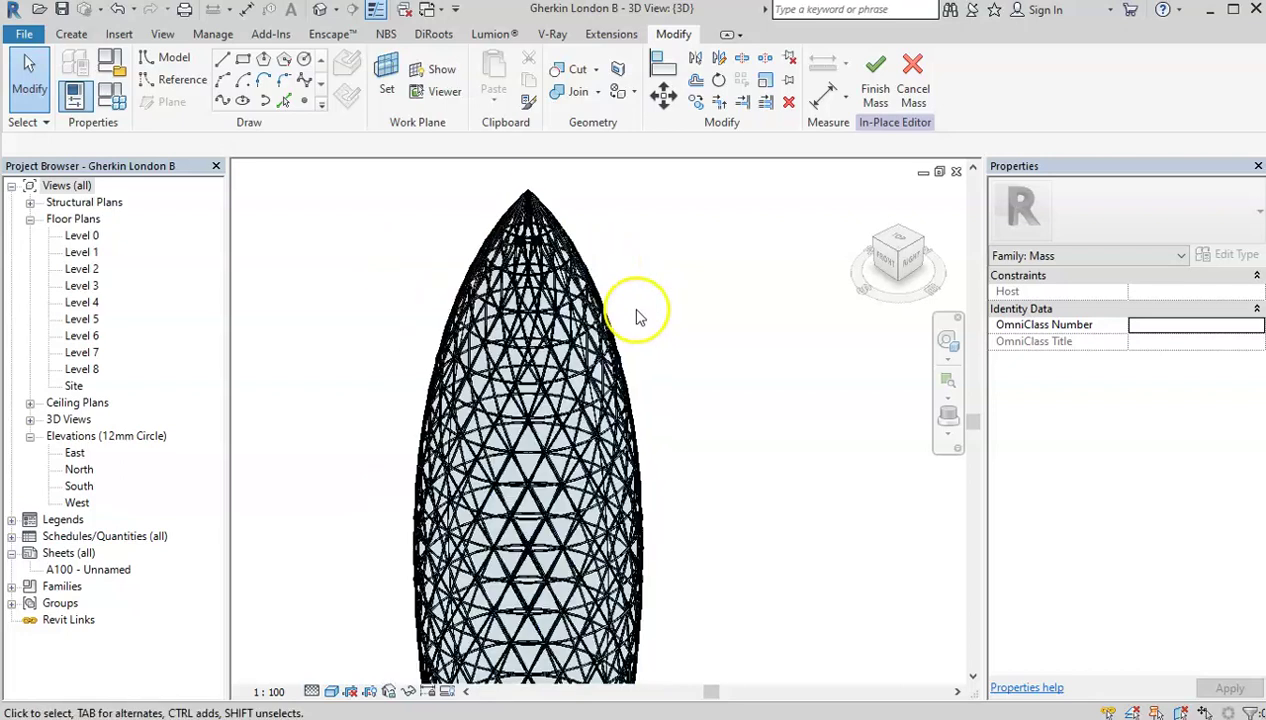
pyautogui.scroll(1, 635, 311)
pyautogui.click(635, 309)
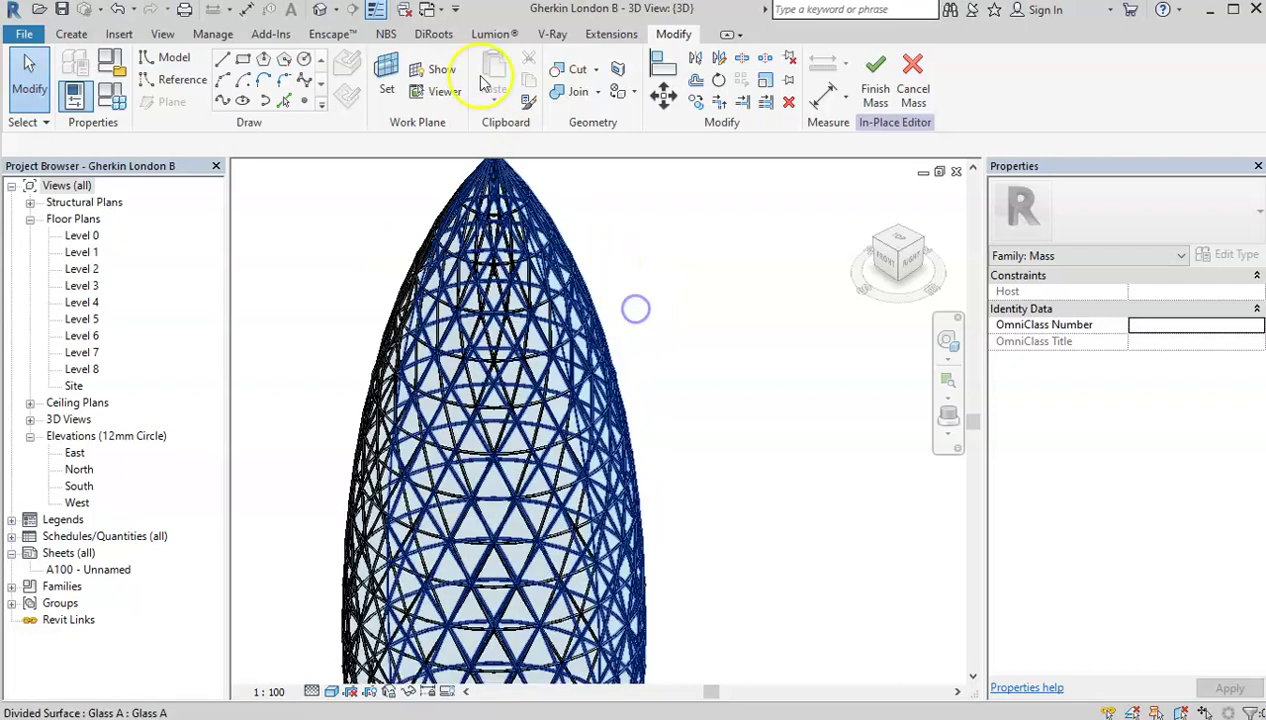
pyautogui.click(401, 10)
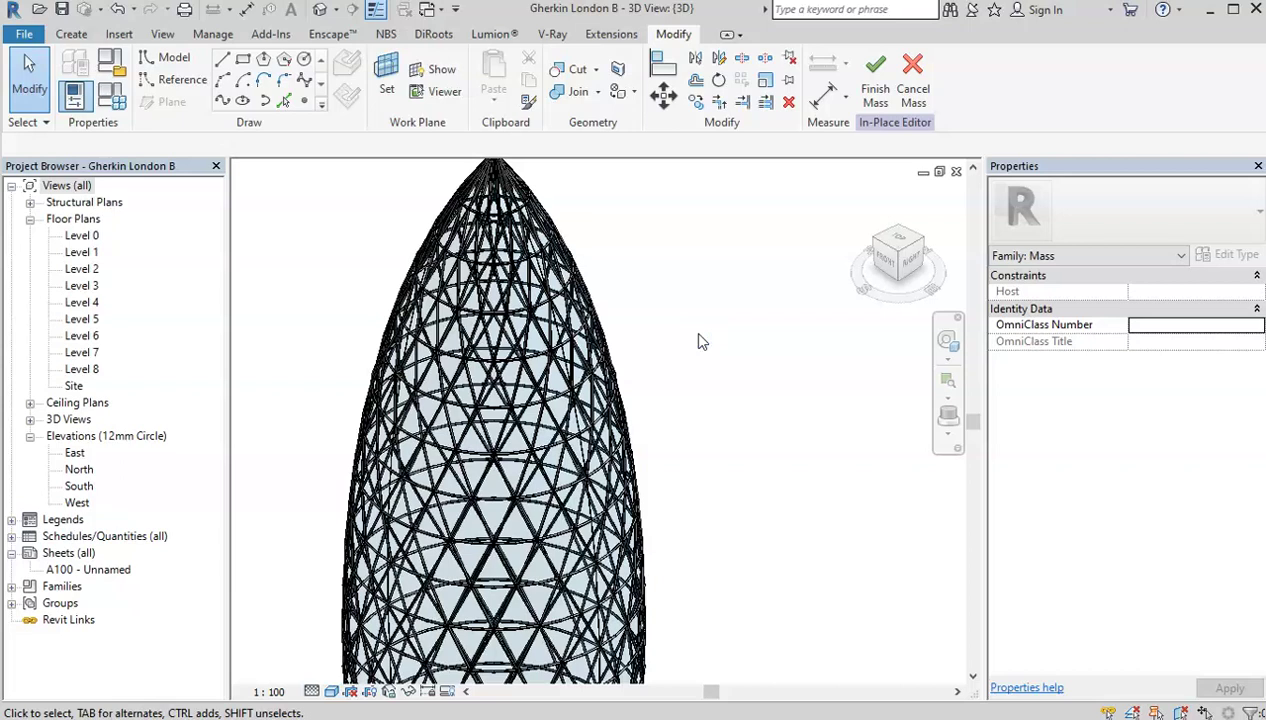
# Step: Tile the 3D views of Gherkin London B and Gherkin London side by side and compare the two towers' panels
pyautogui.scroll(-3, 690, 329)
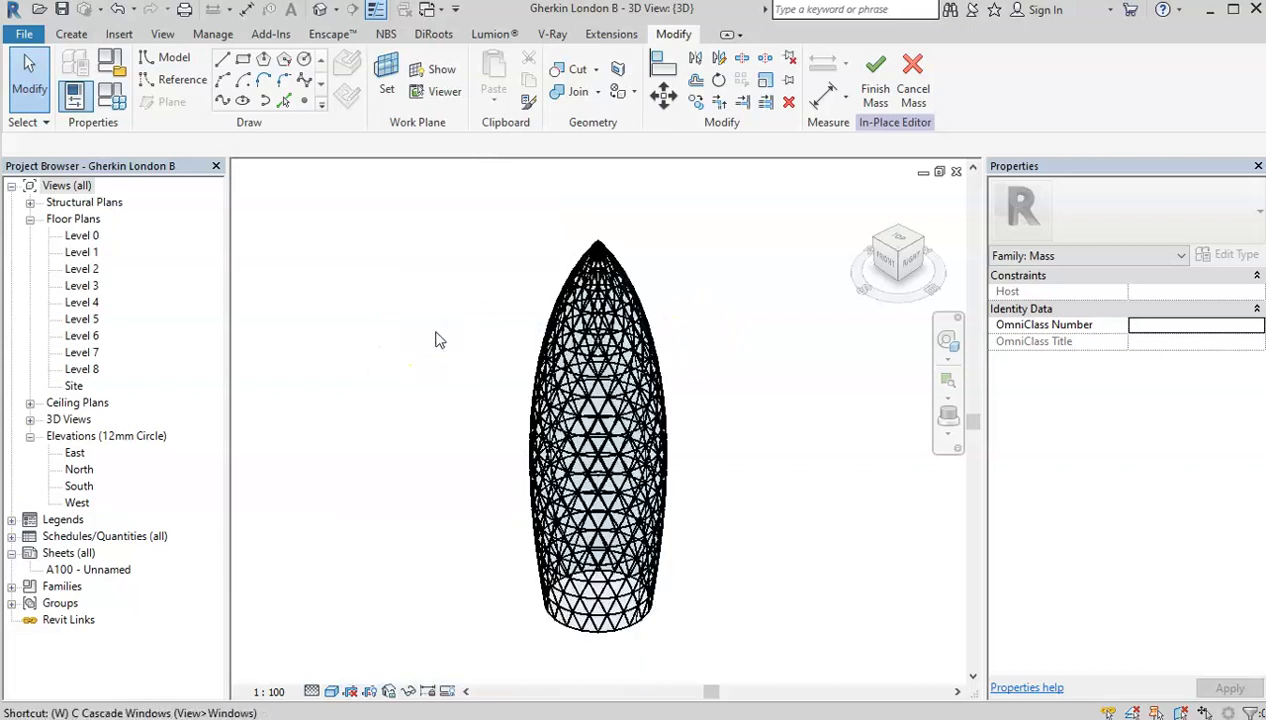
pyautogui.press('t')
pyautogui.scroll(-2, 427, 368)
pyautogui.scroll(2, 562, 388)
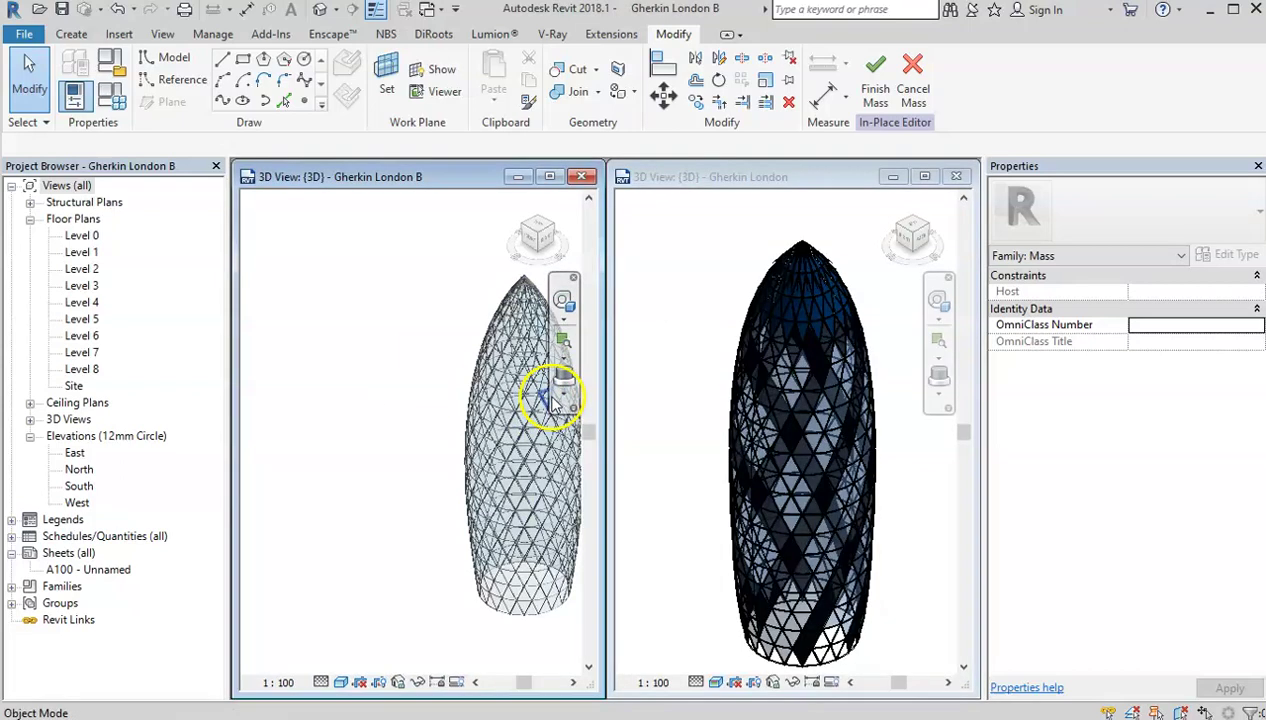
pyautogui.scroll(1, 552, 400)
pyautogui.scroll(-2, 330, 395)
pyautogui.scroll(4, 488, 422)
pyautogui.scroll(2, 838, 347)
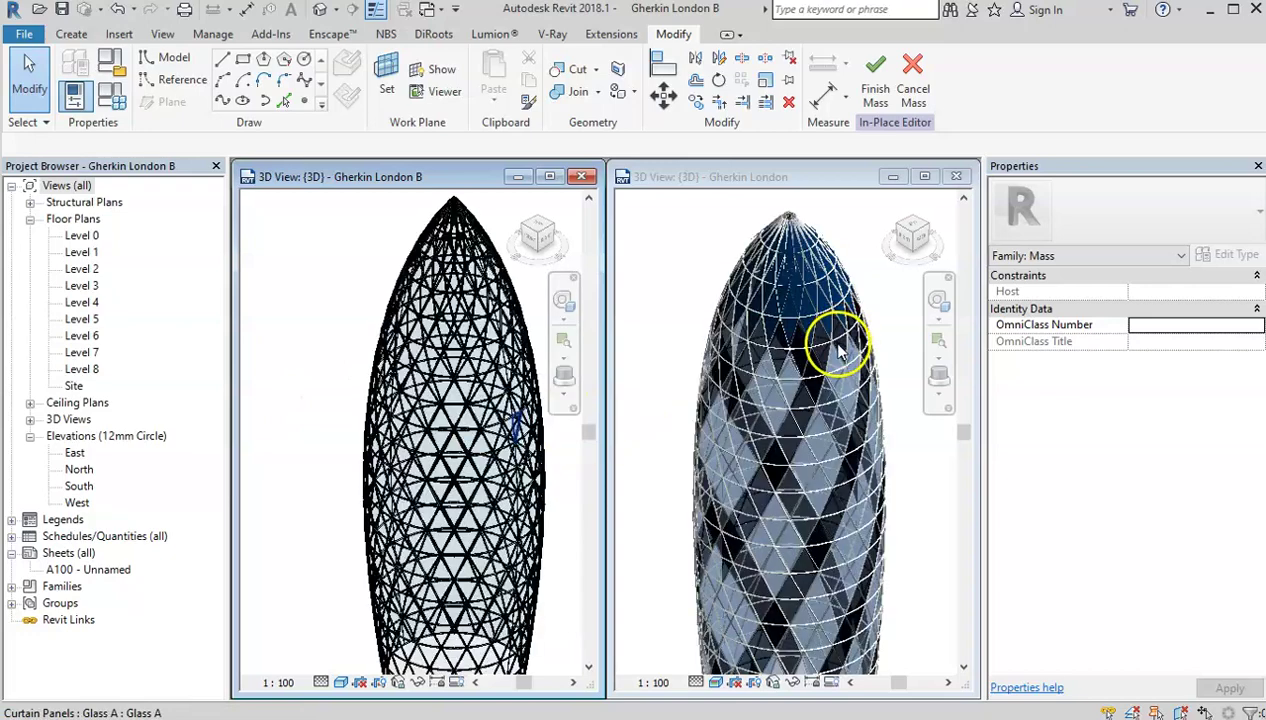
pyautogui.scroll(1, 840, 350)
# Step: Activate and maximize the Gherkin London 3D view to inspect the tower's multicoloured glass panels
pyautogui.click(703, 250)
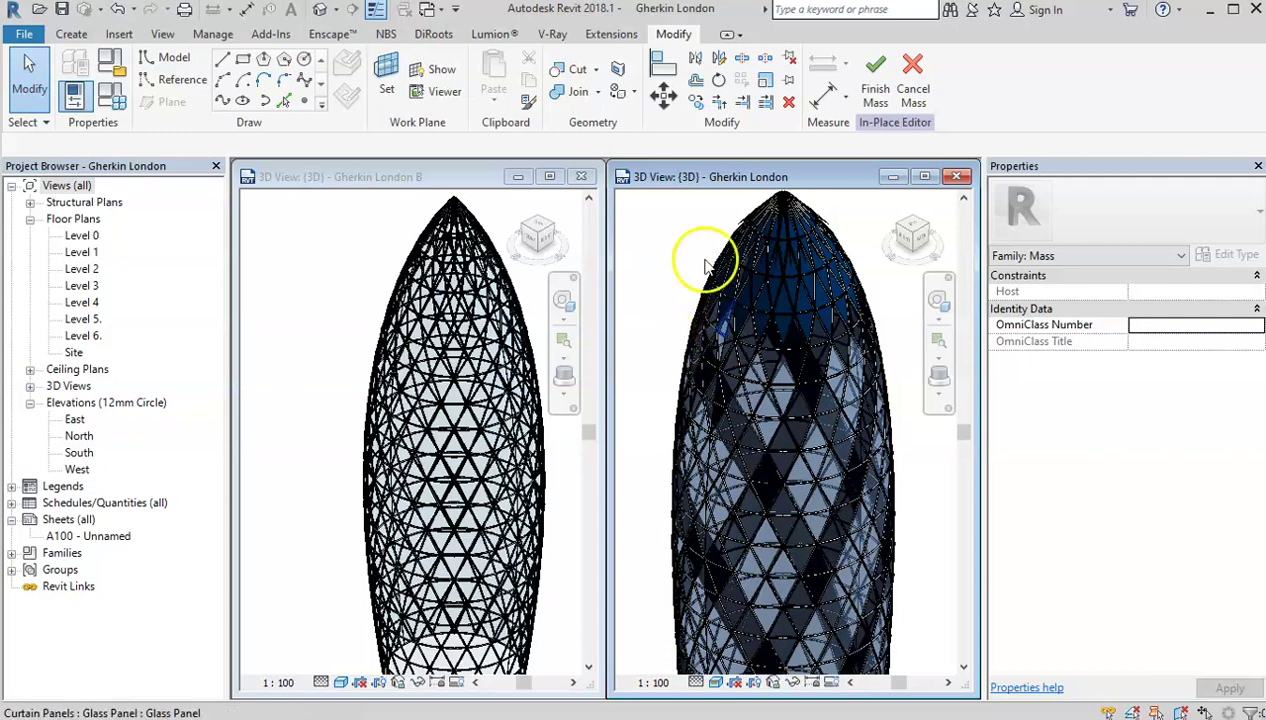
pyautogui.click(704, 250)
pyautogui.click(928, 177)
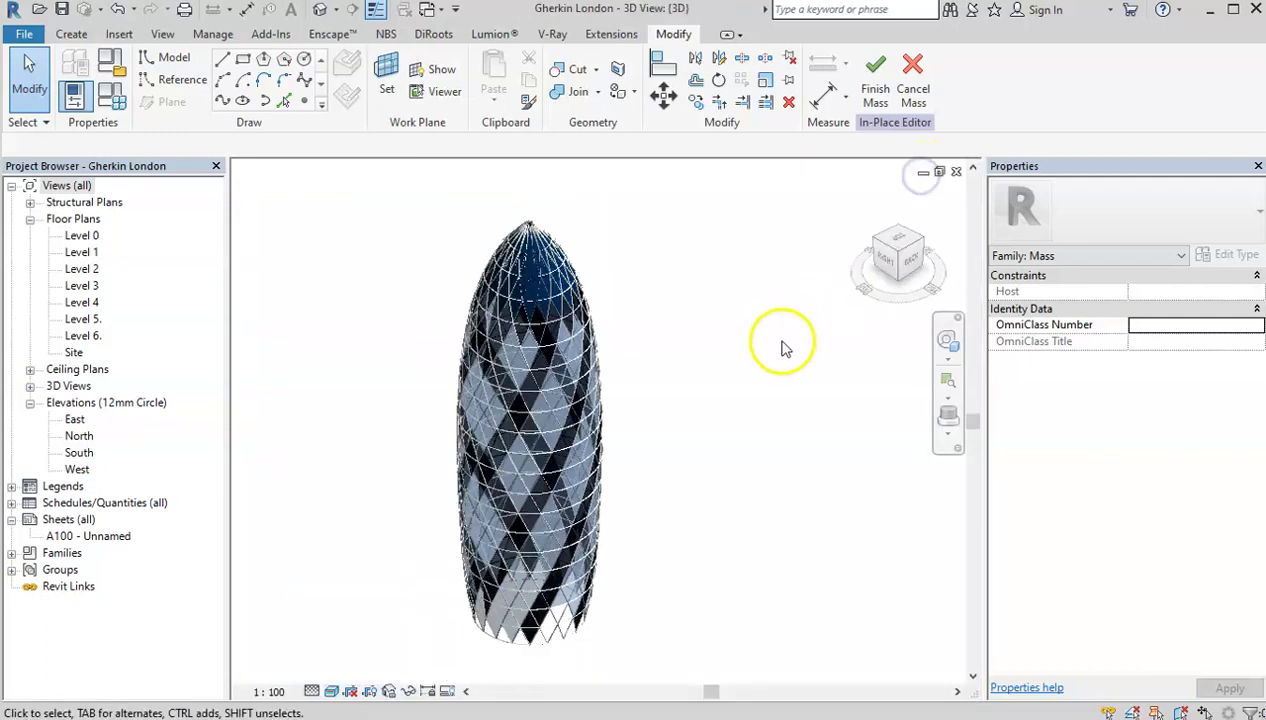
pyautogui.scroll(4, 568, 331)
pyautogui.scroll(1, 715, 284)
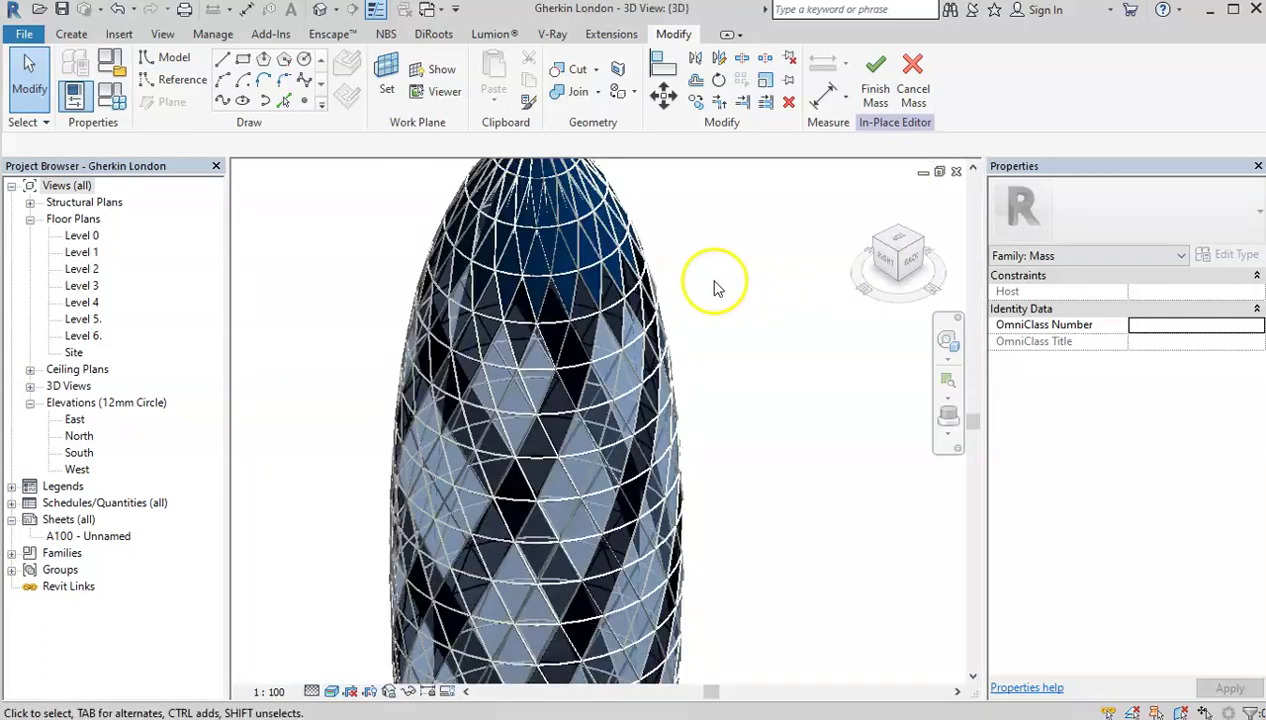
# Step: Examine the spiral bands of light and dark glass panels around the Gherkin London tower from its left side
pyautogui.click(946, 340)
pyautogui.moveTo(769, 381); pyautogui.dragTo(412, 392)
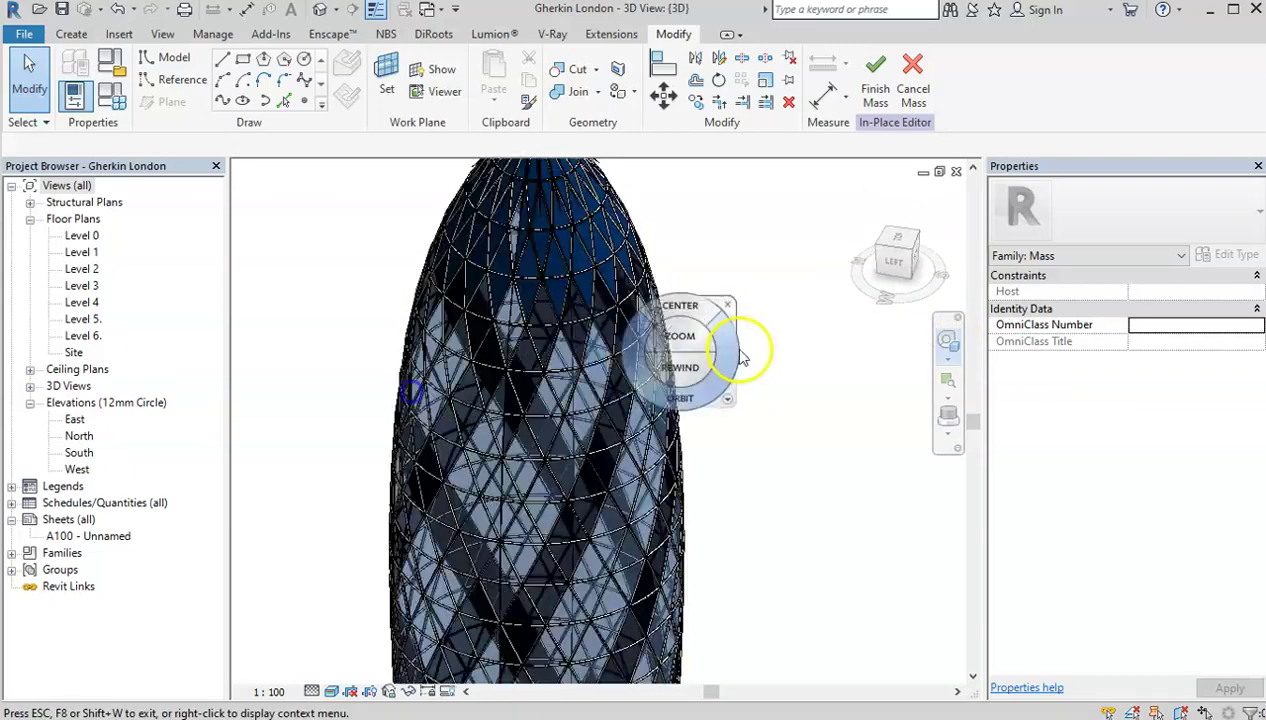
pyautogui.scroll(-3, 770, 352)
pyautogui.scroll(2, 797, 362)
pyautogui.scroll(-1, 640, 364)
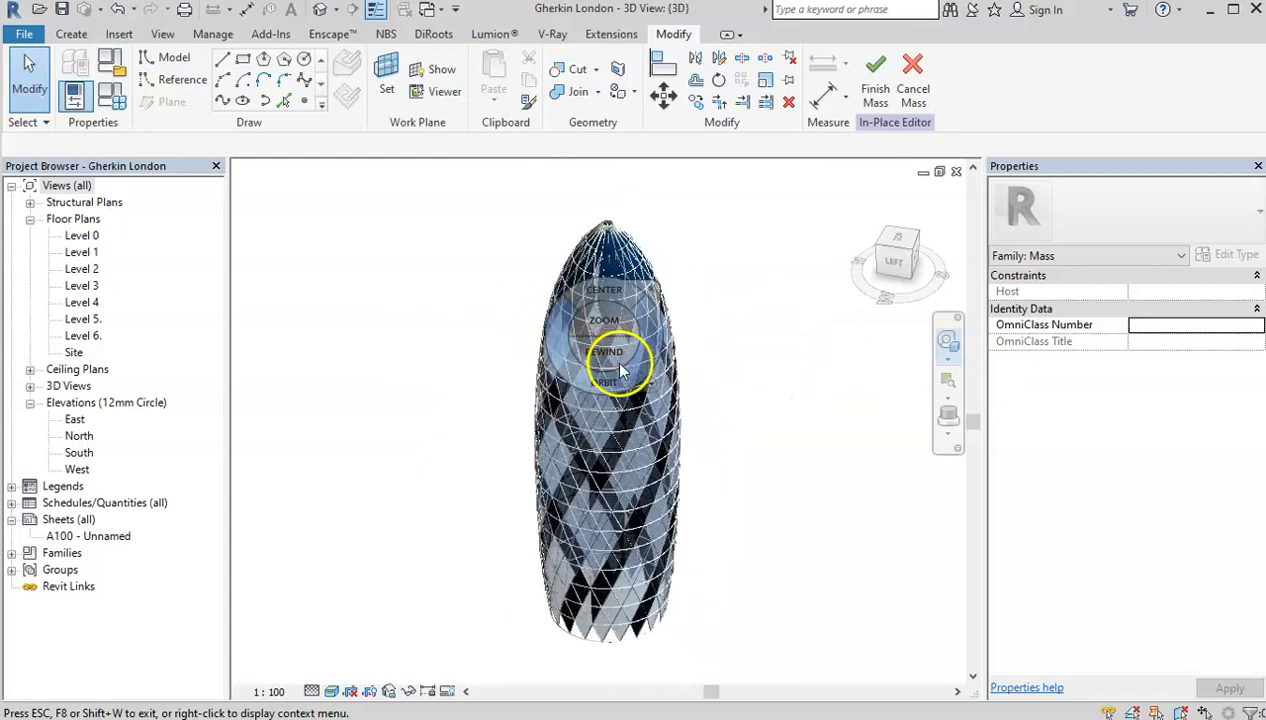
pyautogui.scroll(1, 725, 390)
pyautogui.press('Escape')
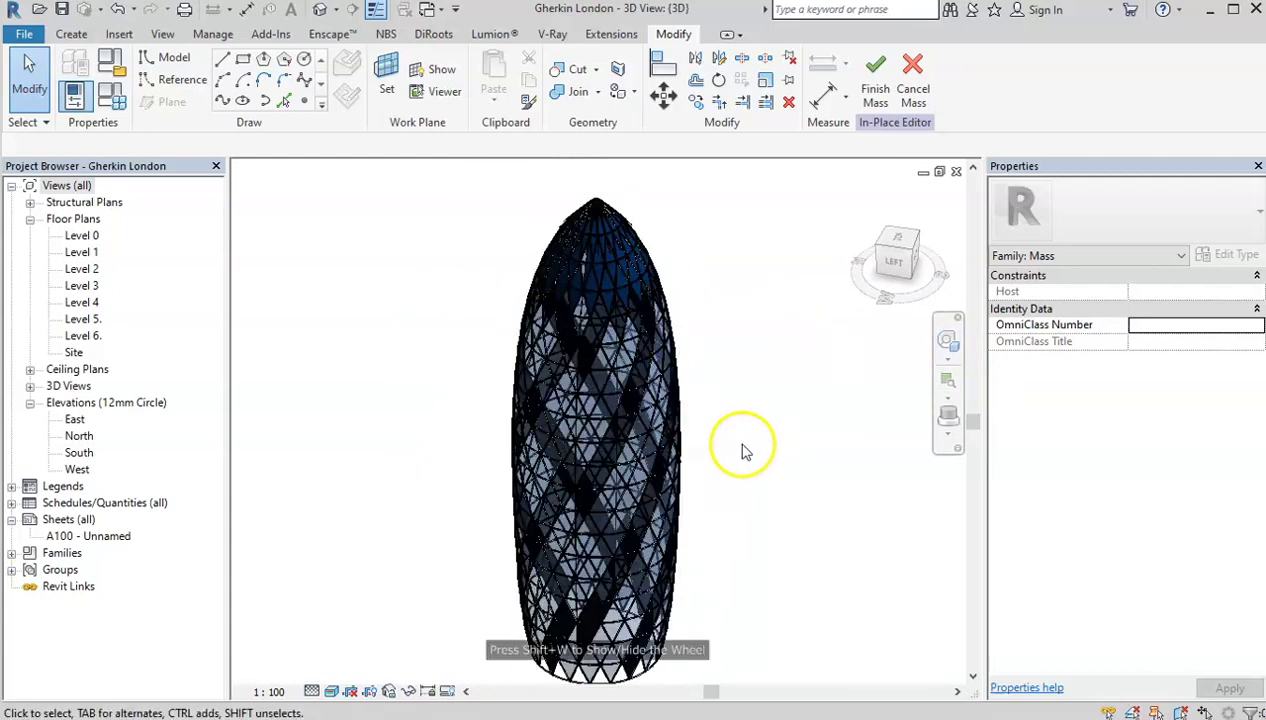
pyautogui.scroll(-1, 626, 464)
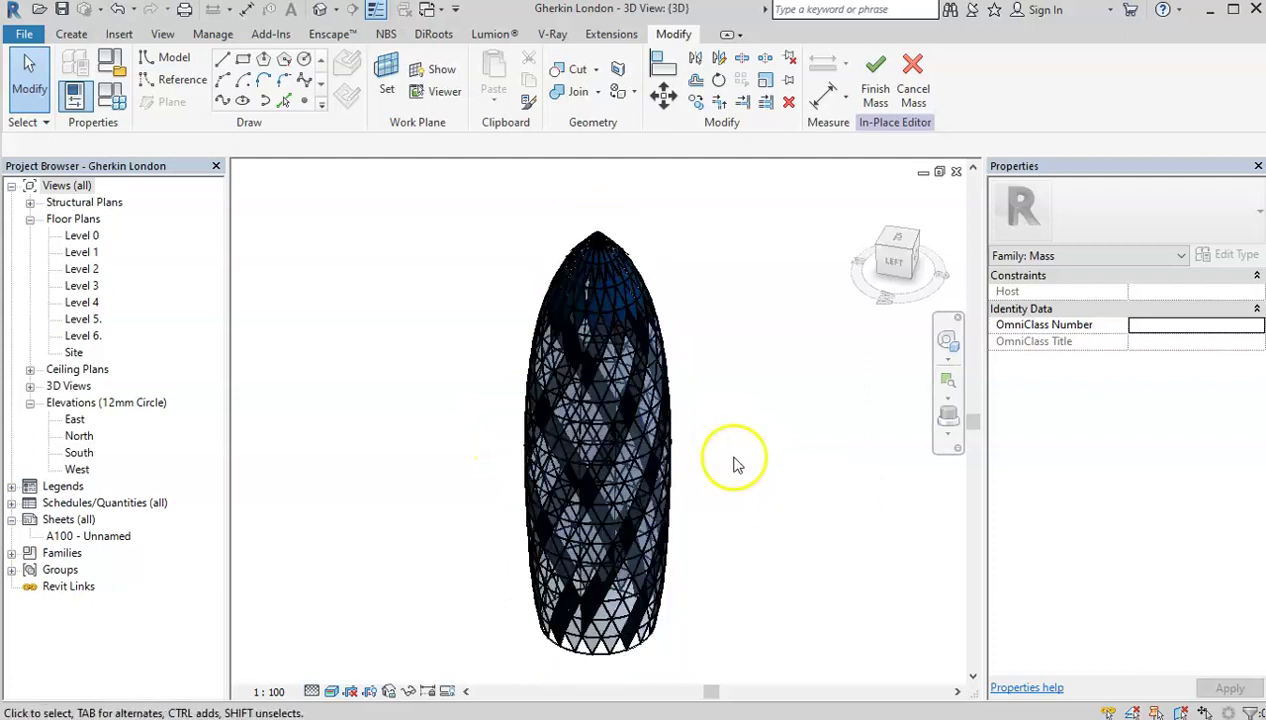
pyautogui.scroll(2, 734, 461)
pyautogui.scroll(-1, 732, 461)
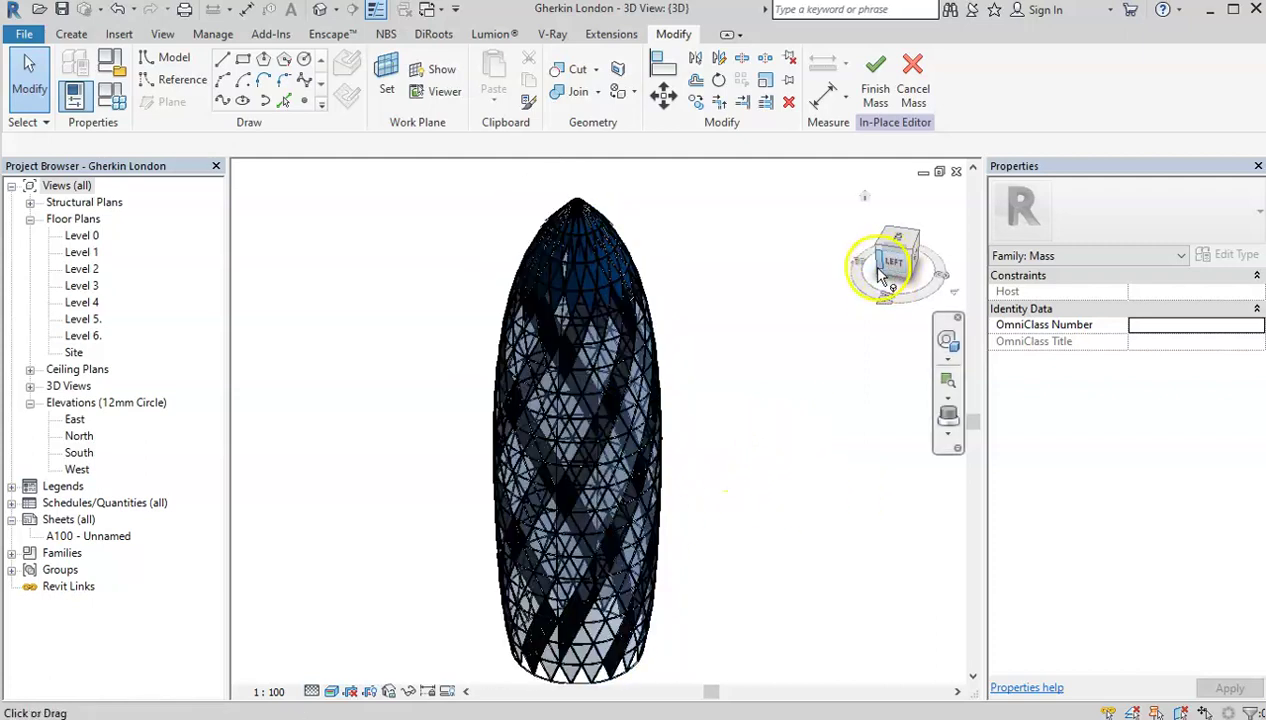